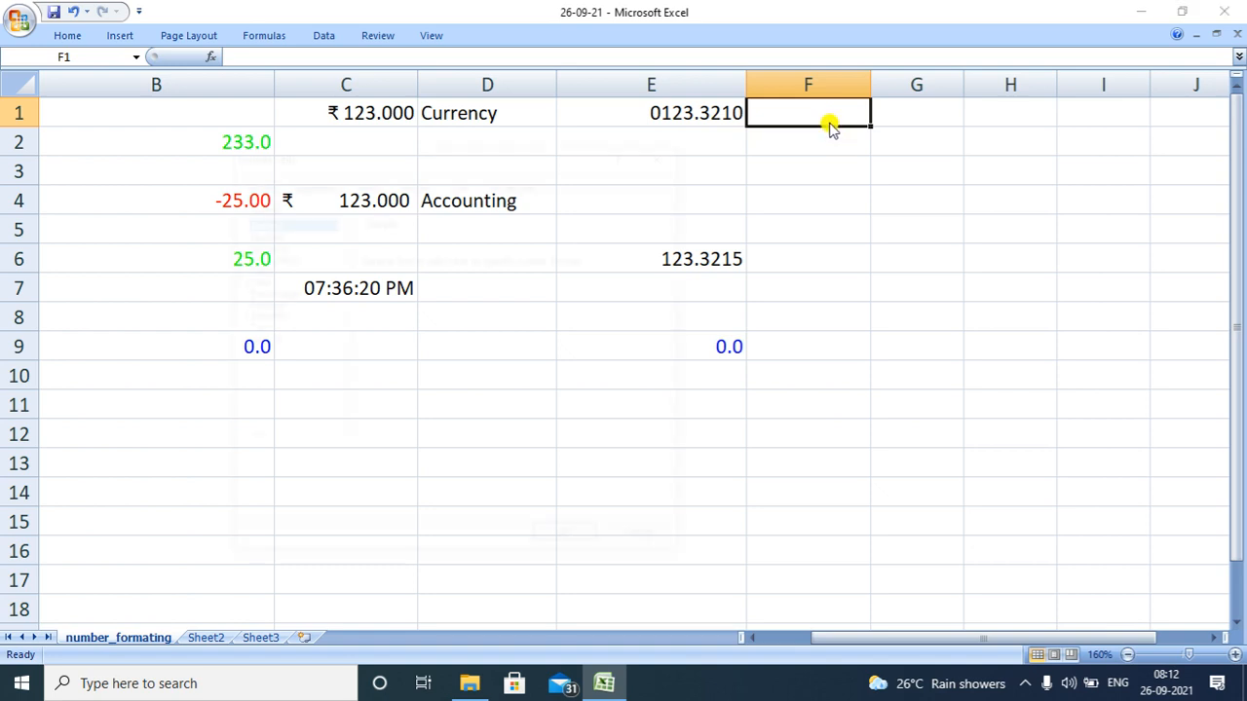
# Apply the custom number format [<35]"Fail"; [>=35]"Pass" to the whole of column F.
pyautogui.hotkey('ctrl', '1')
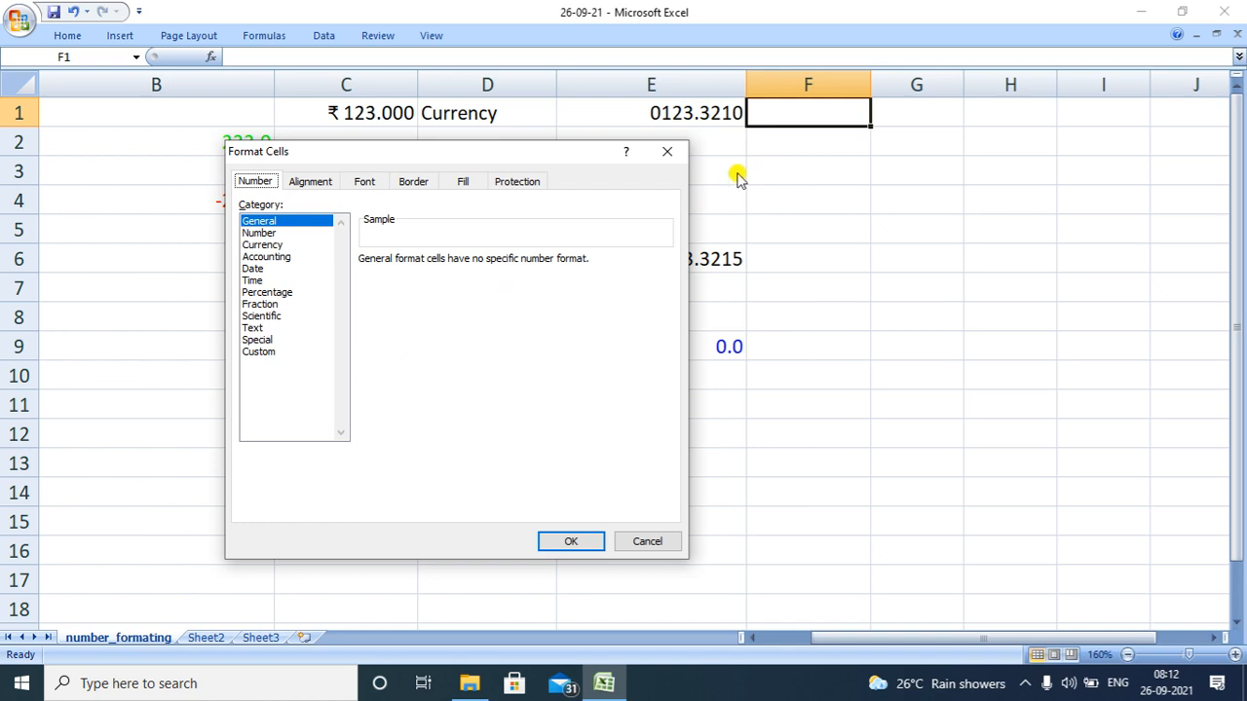
pyautogui.click(672, 156)
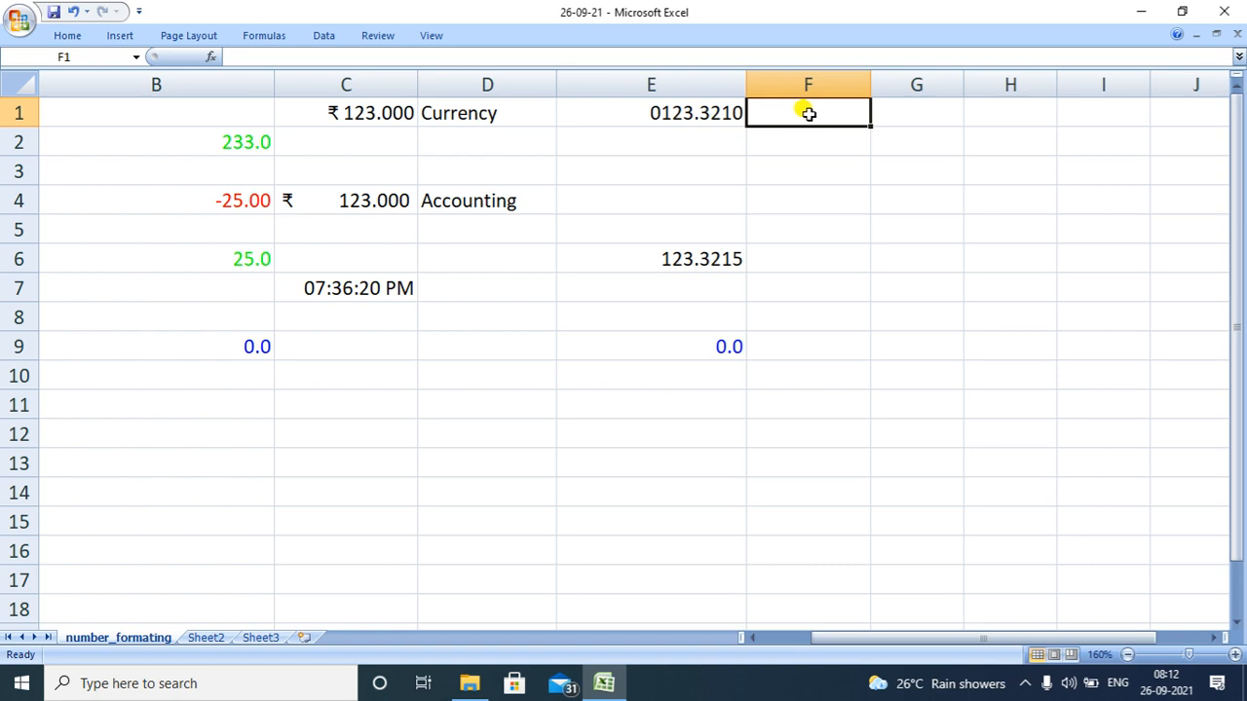
pyautogui.hotkey('ctrl', 'space')
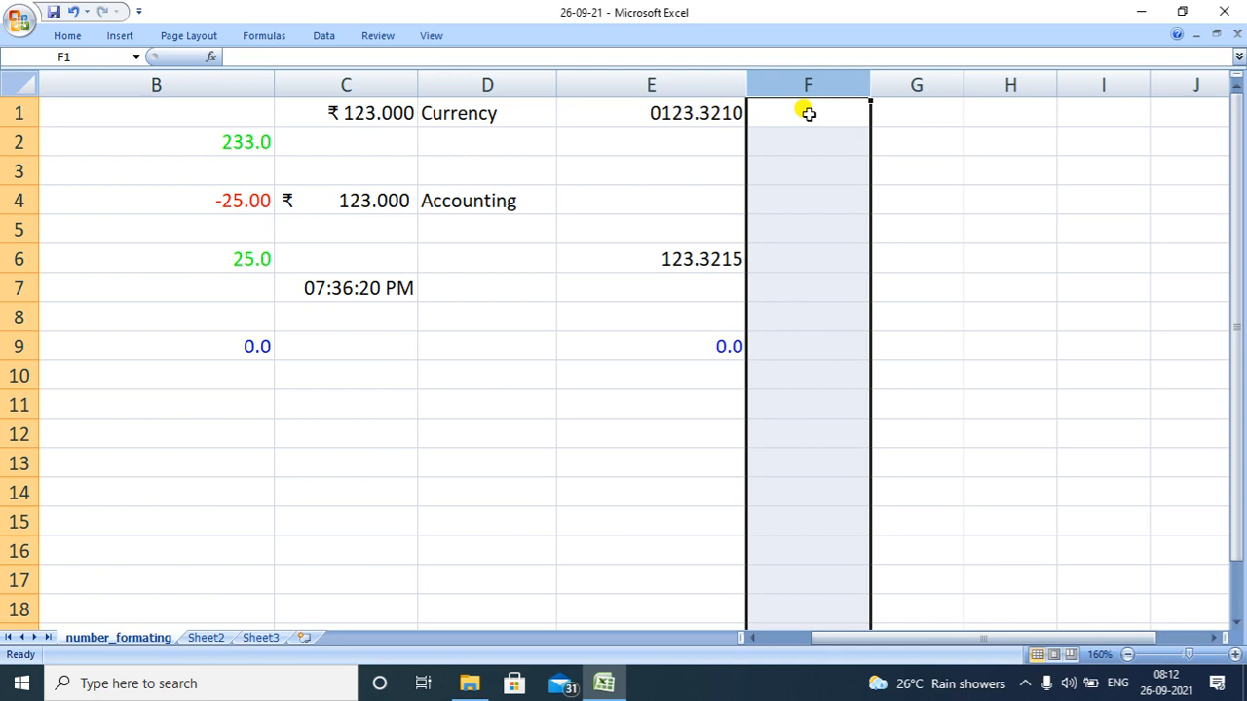
pyautogui.hotkey('ctrl', '1')
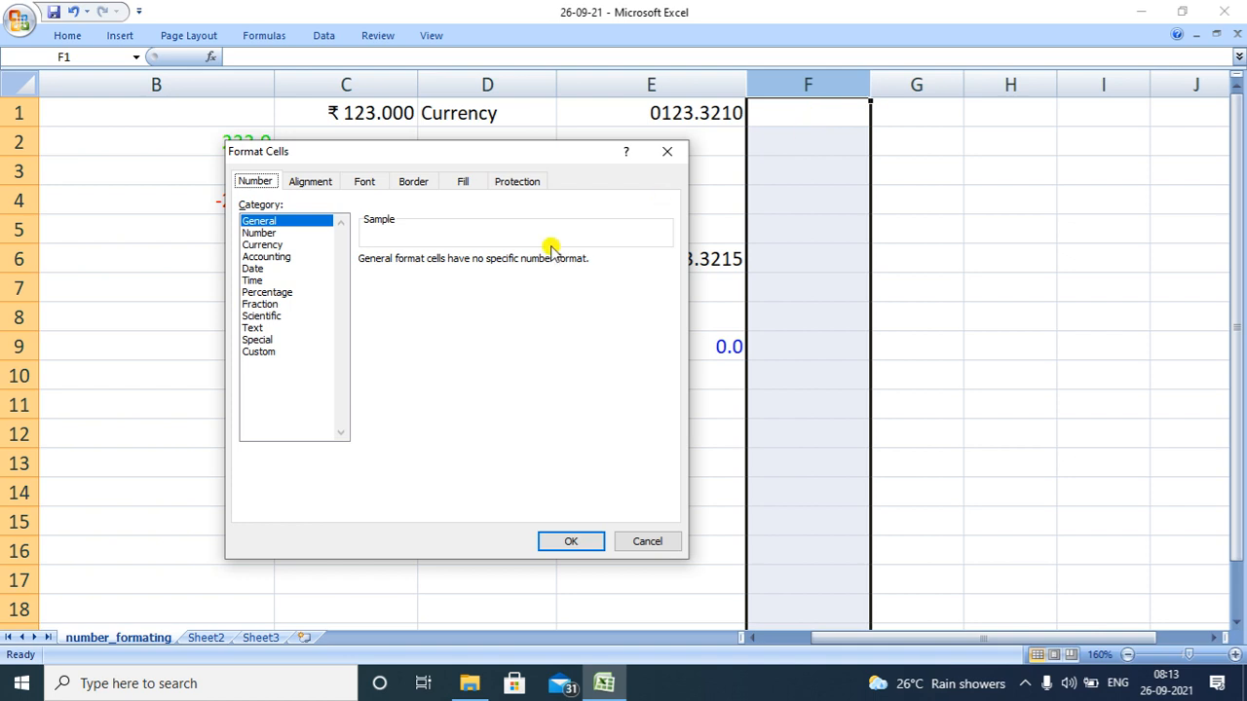
pyautogui.click(274, 356)
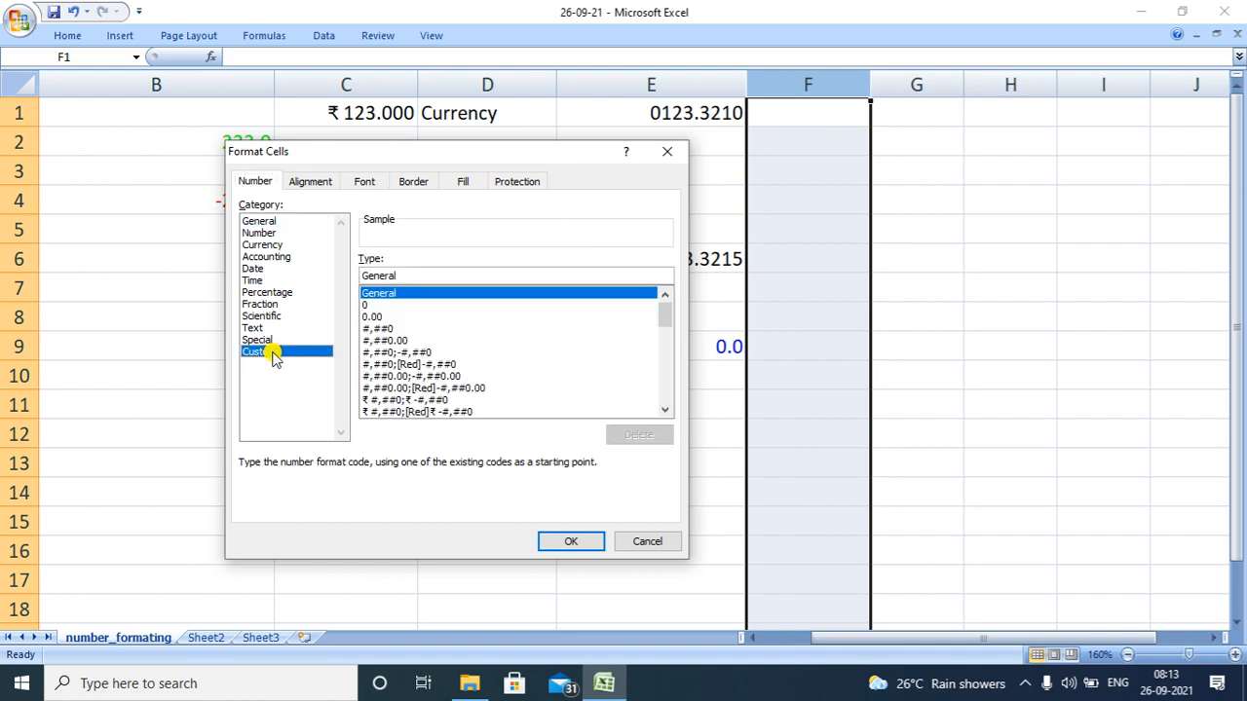
pyautogui.doubleClick(399, 276)
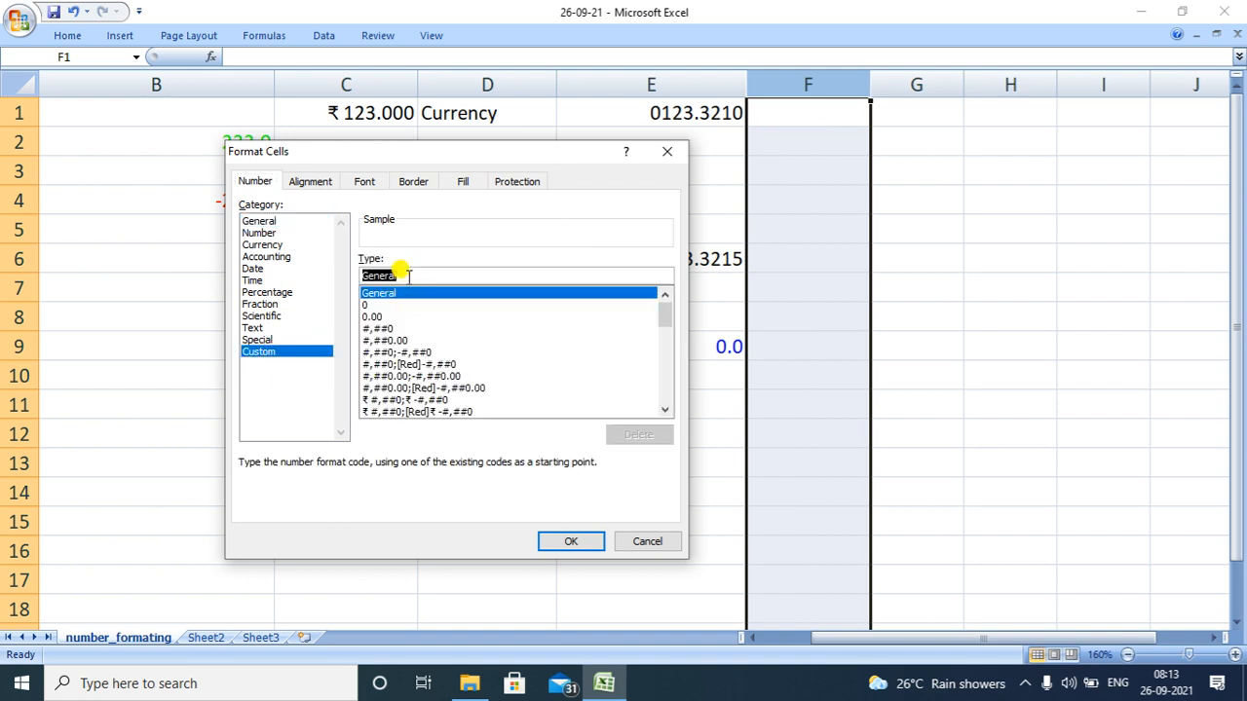
pyautogui.press('BackSpace')
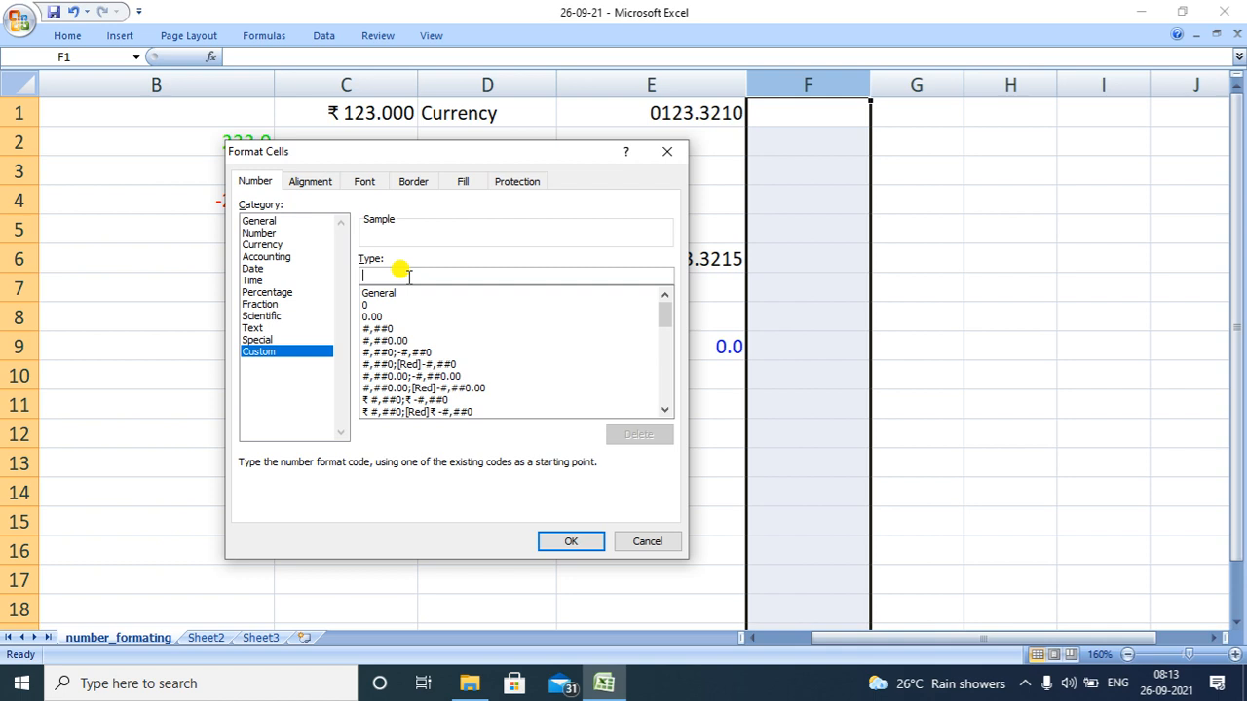
pyautogui.write('[')
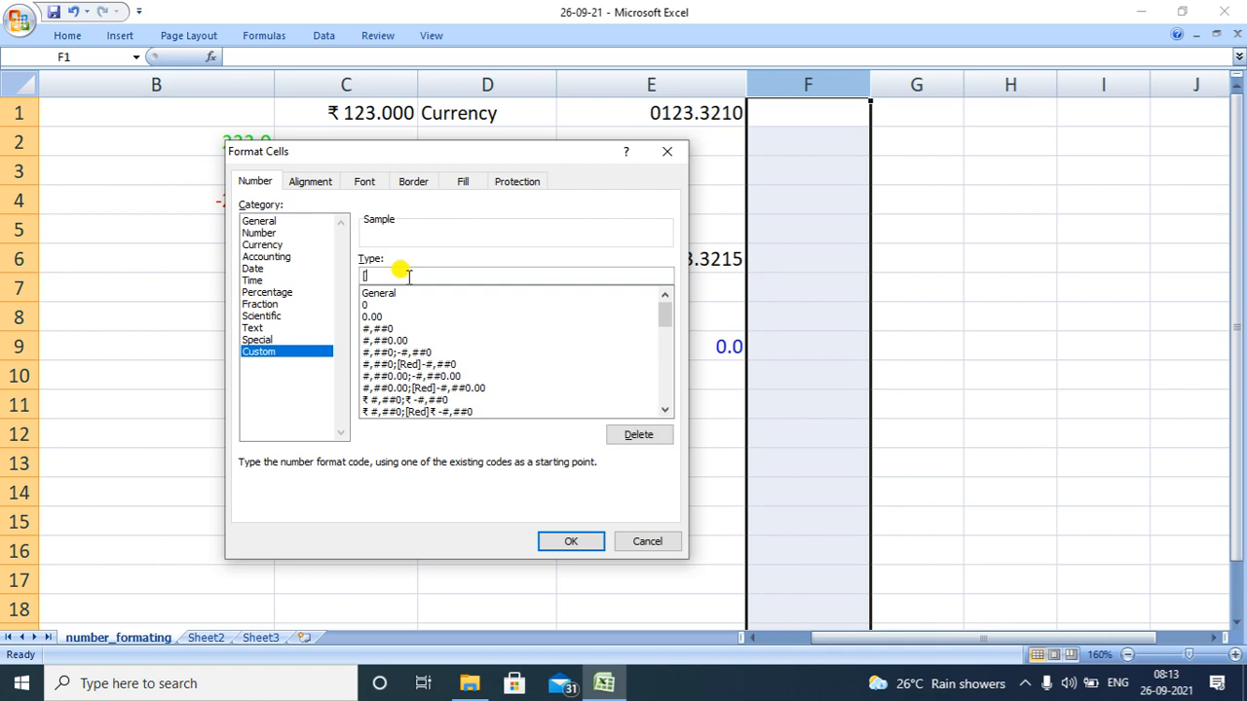
pyautogui.write('3')
pyautogui.write(']')
pyautogui.press('BackSpace')
pyautogui.press('BackSpace')
pyautogui.write('<35]"Fail"; [>=35]"Pass"')
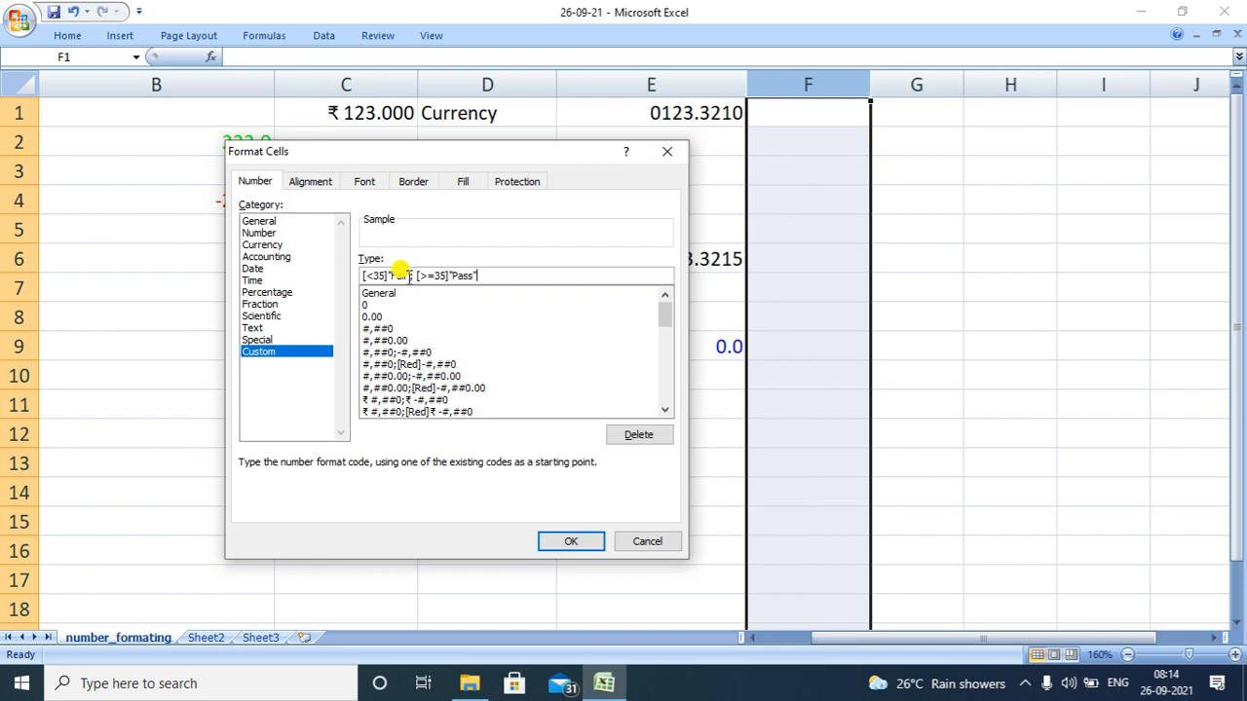
pyautogui.click(573, 544)
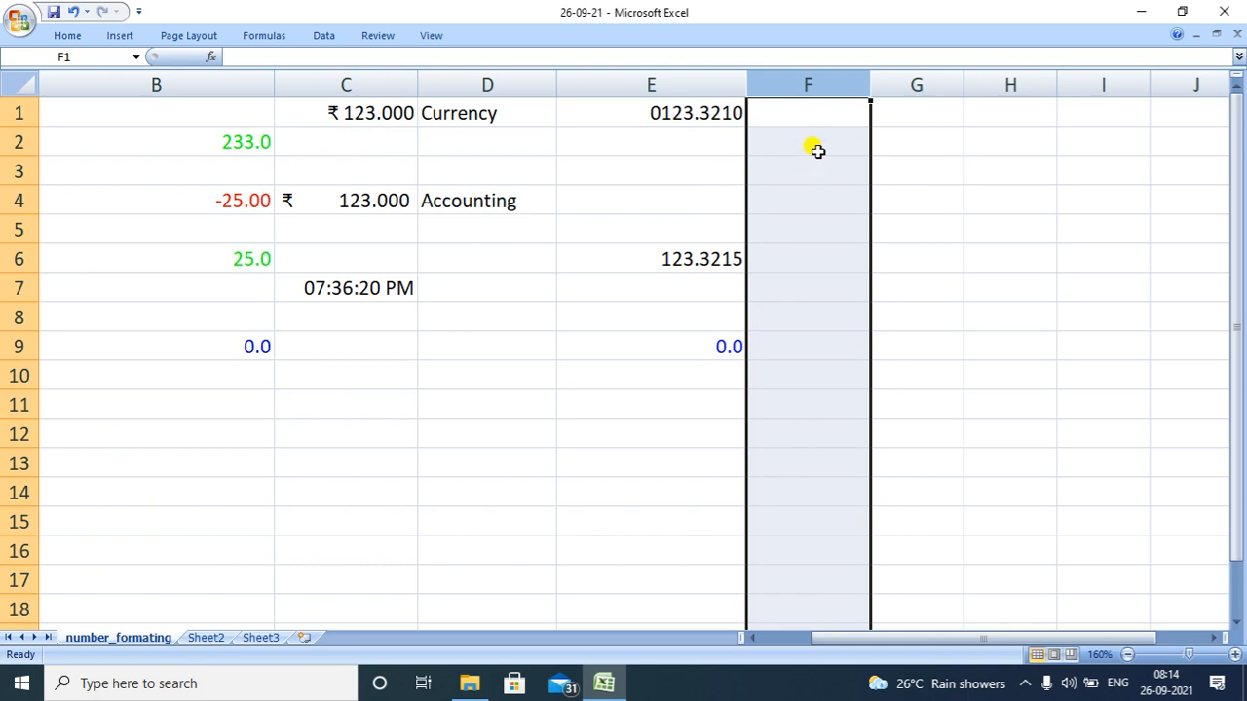
# Enter the marks 19, 45, 35 and 24 in cells F1 to F4.
pyautogui.doubleClick(812, 117)
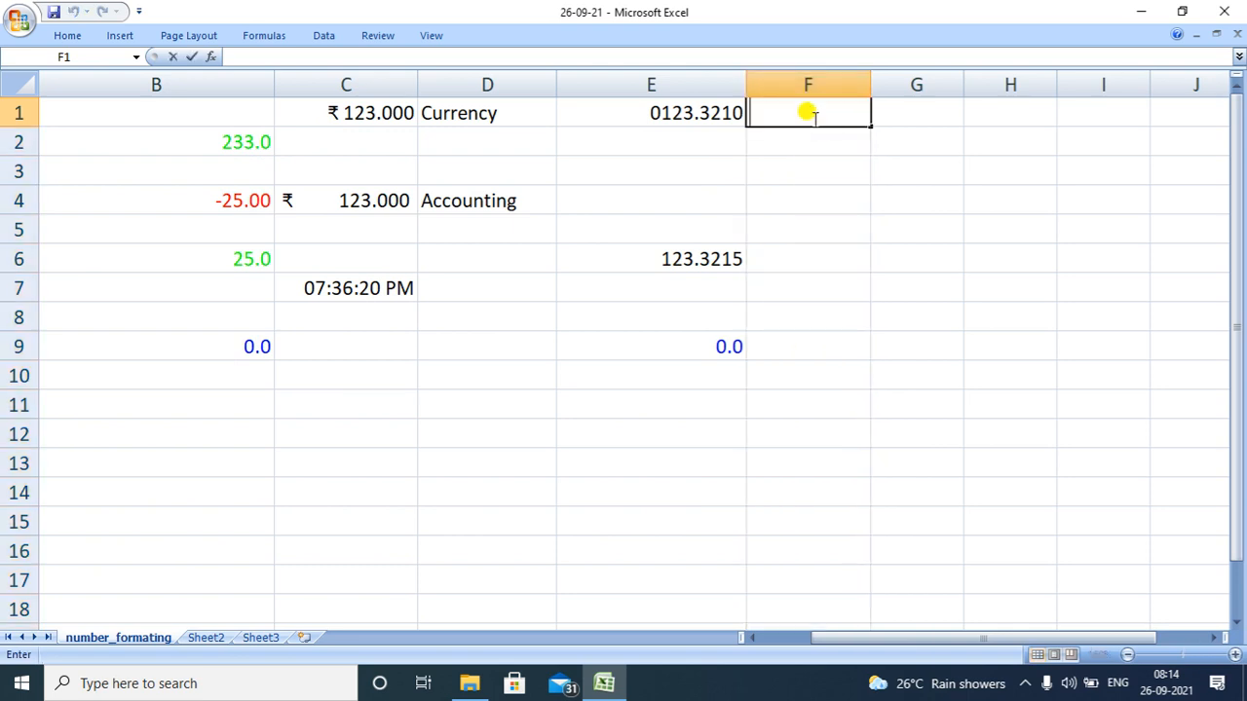
pyautogui.write('19')
pyautogui.press('Return')
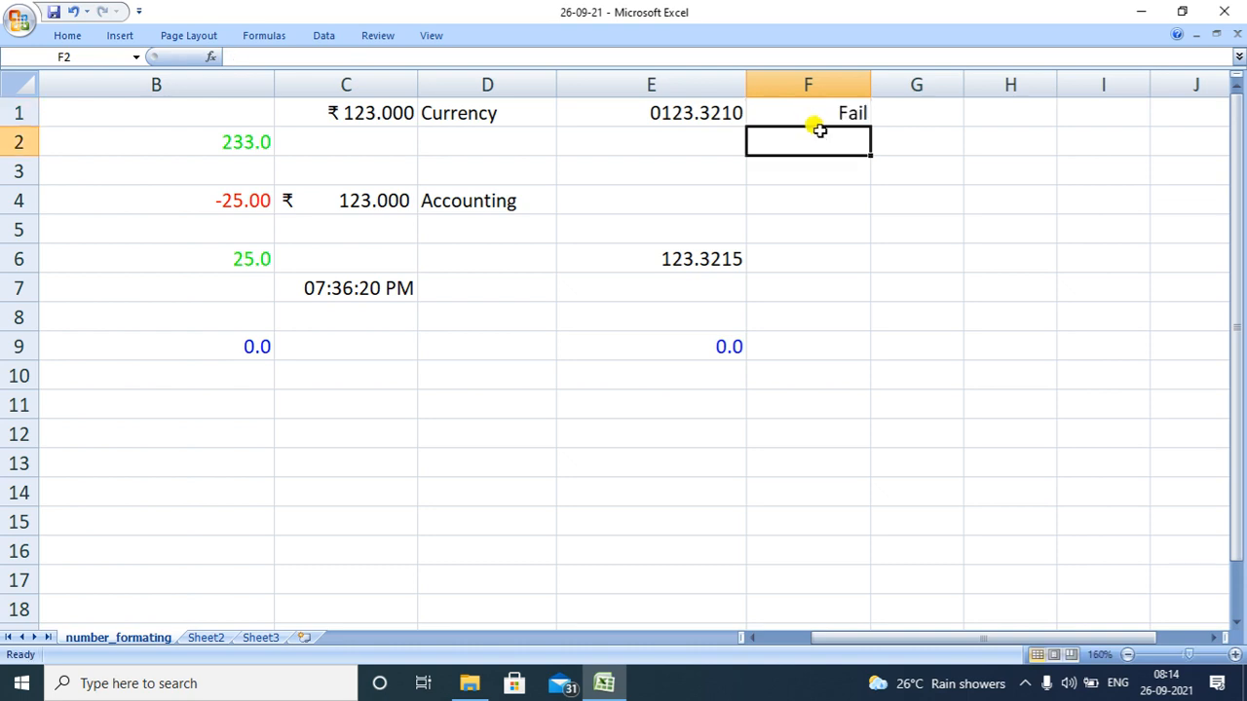
pyautogui.doubleClick(821, 141)
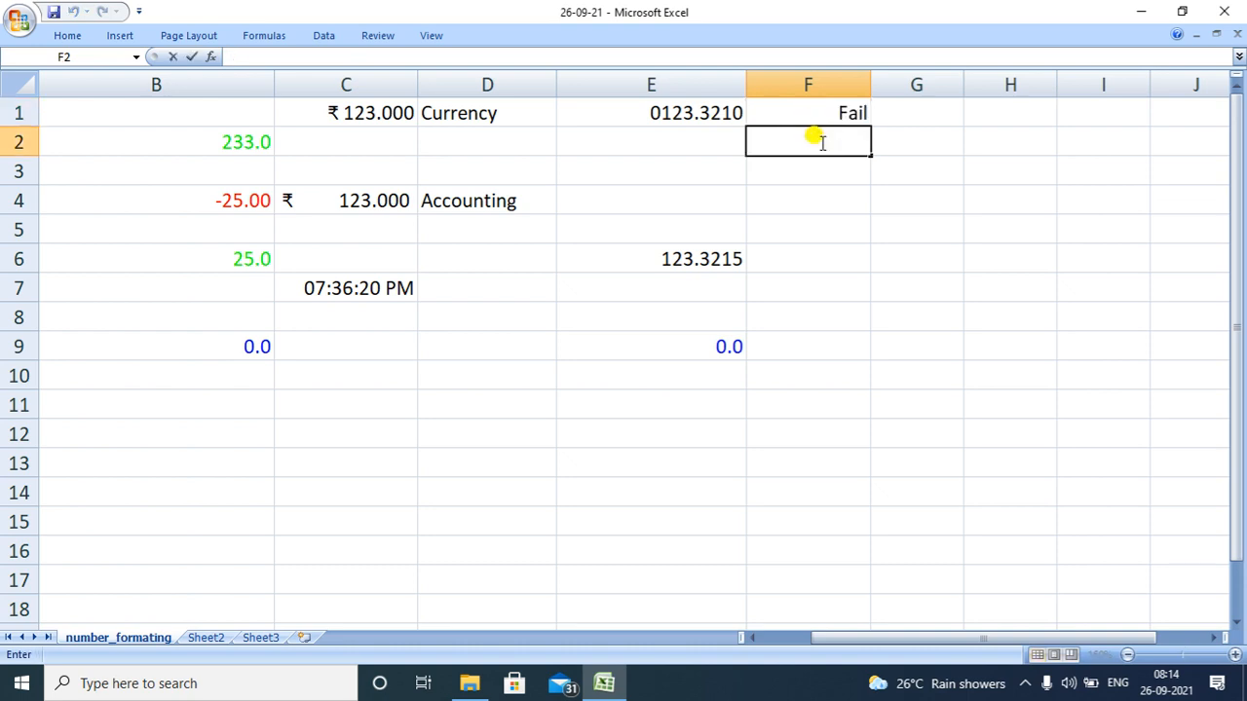
pyautogui.write('45')
pyautogui.press('Return')
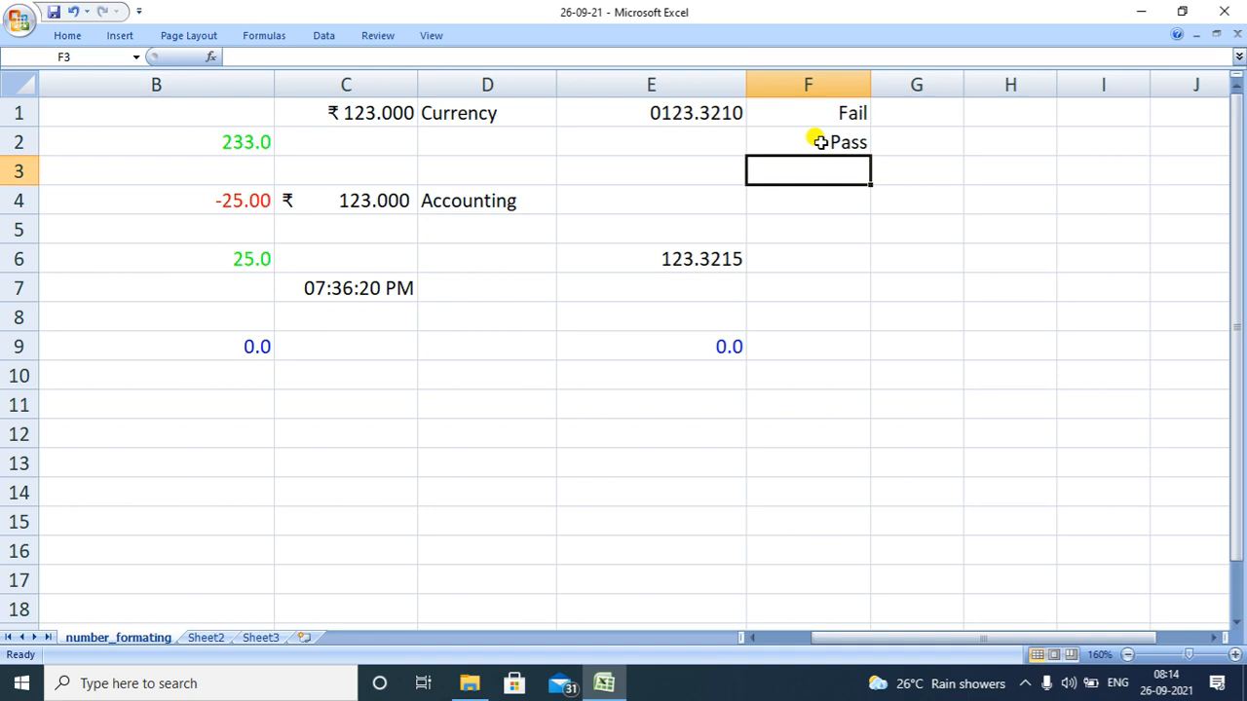
pyautogui.doubleClick(832, 173)
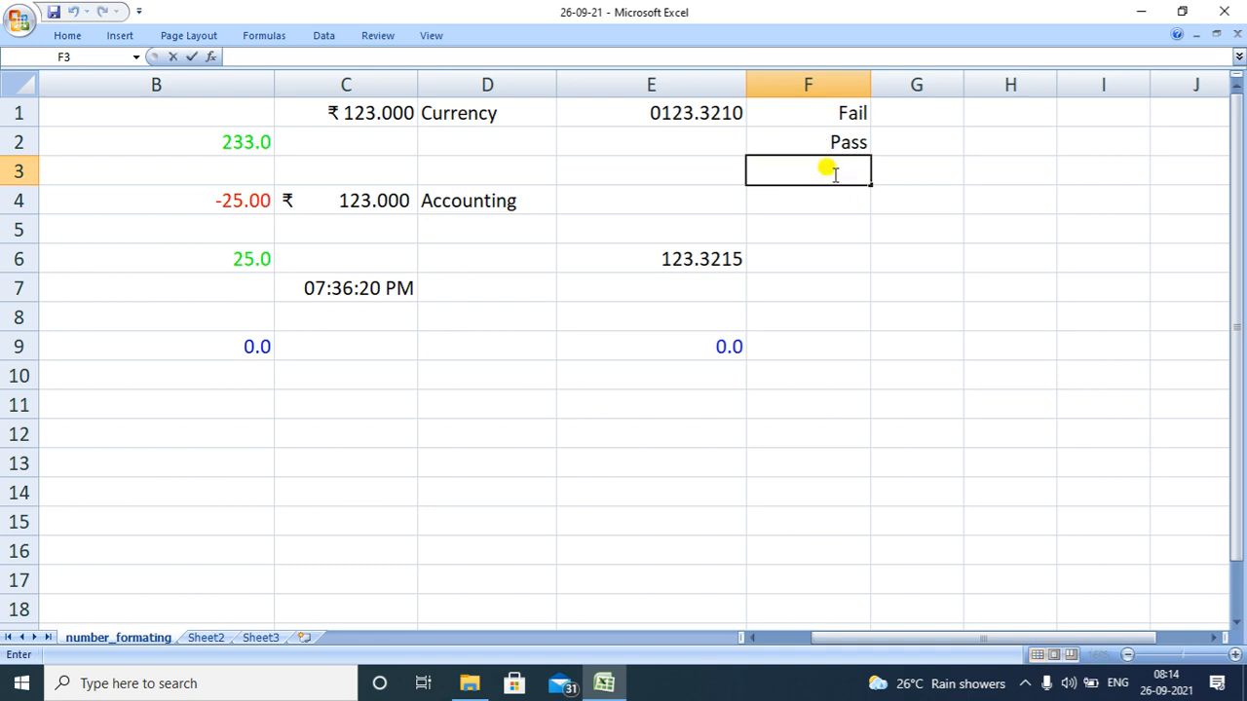
pyautogui.write('35')
pyautogui.press('Return')
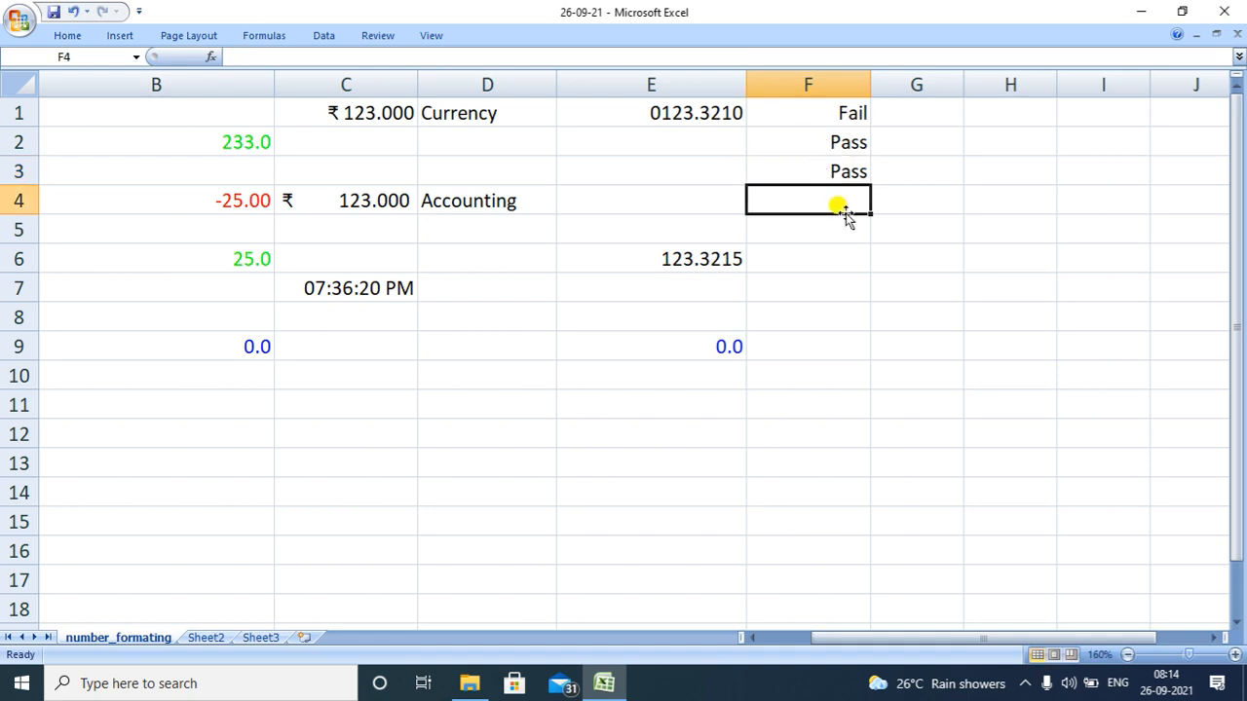
pyautogui.doubleClick(841, 208)
pyautogui.write('24')
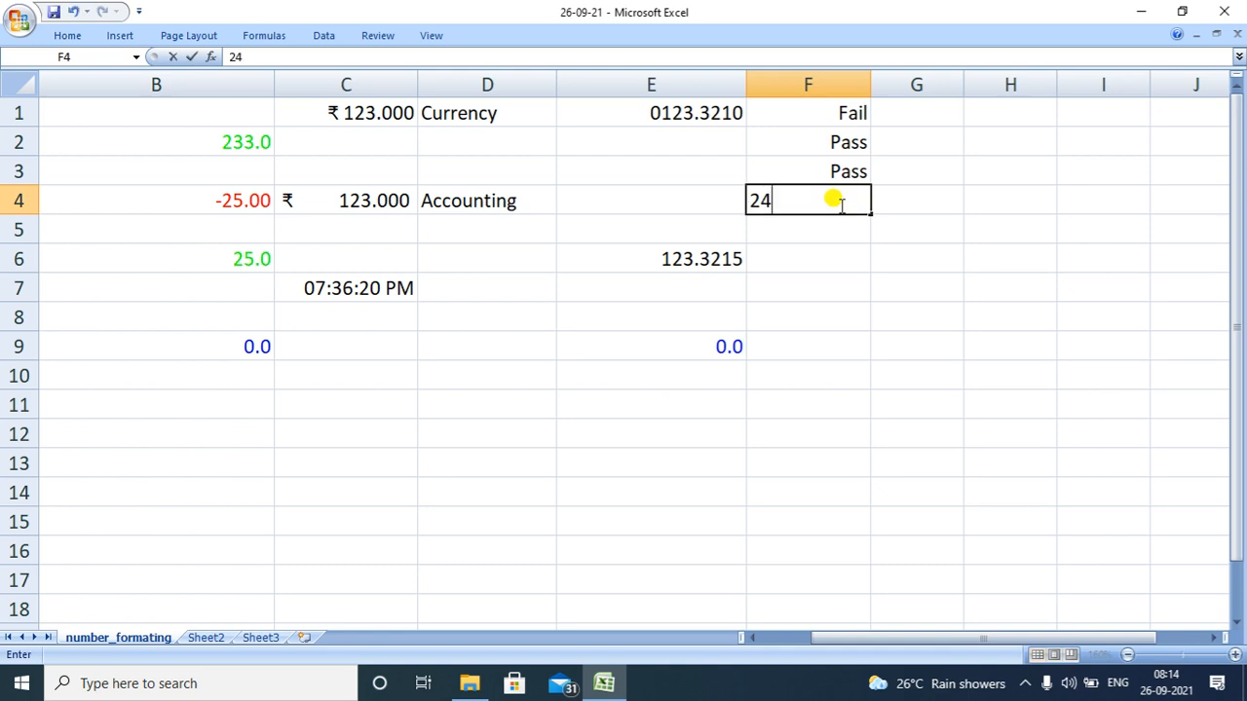
pyautogui.press('Return')
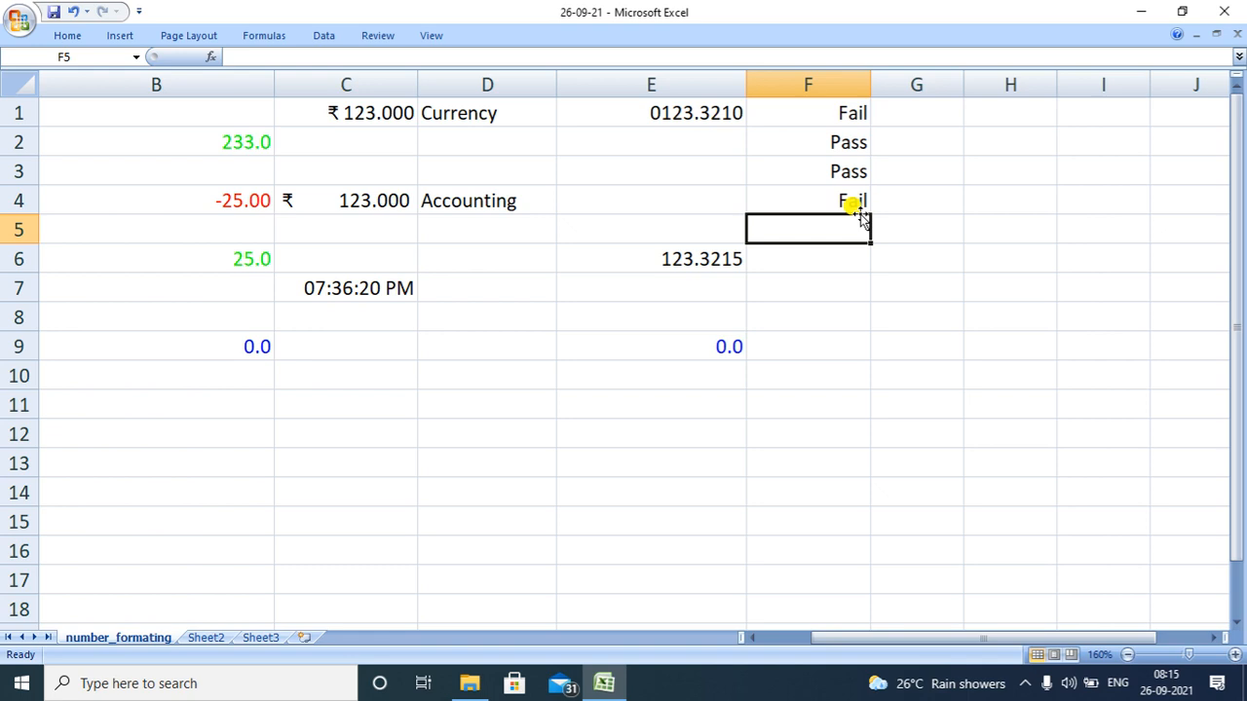
# Enter the plain text Fail in G1 and Pass in G2, and widen column G slightly.
pyautogui.click(916, 115)
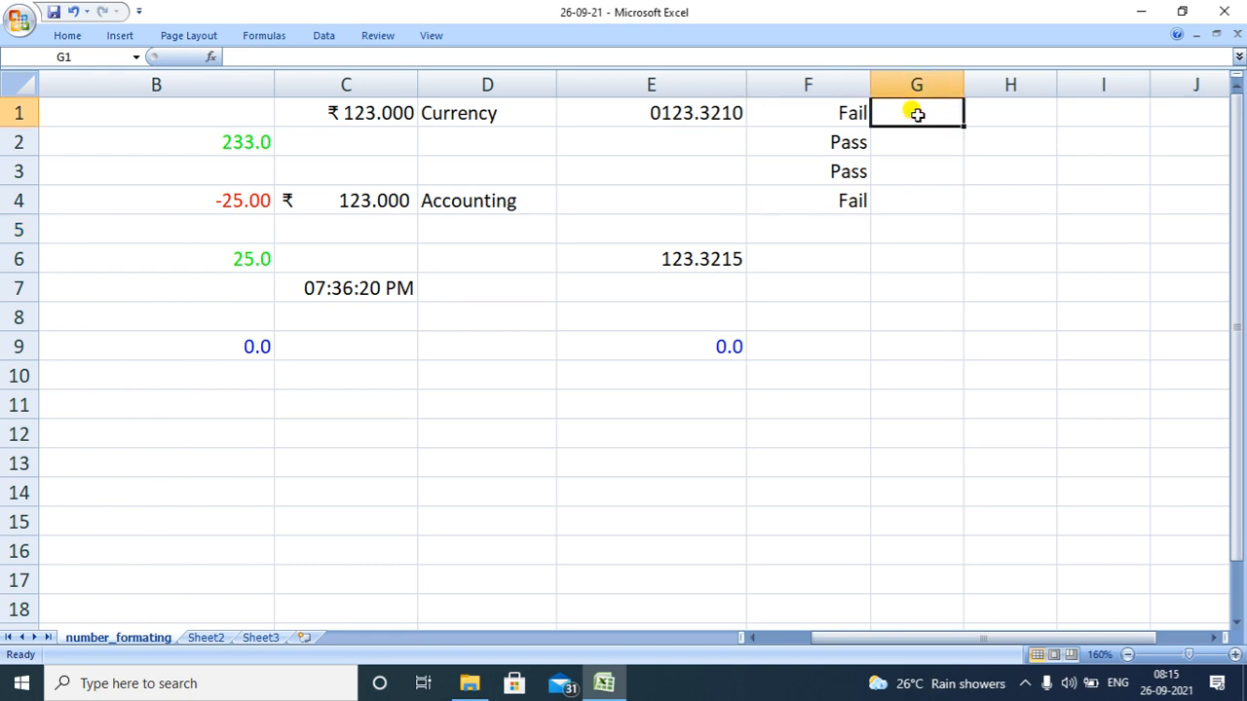
pyautogui.write('fail')
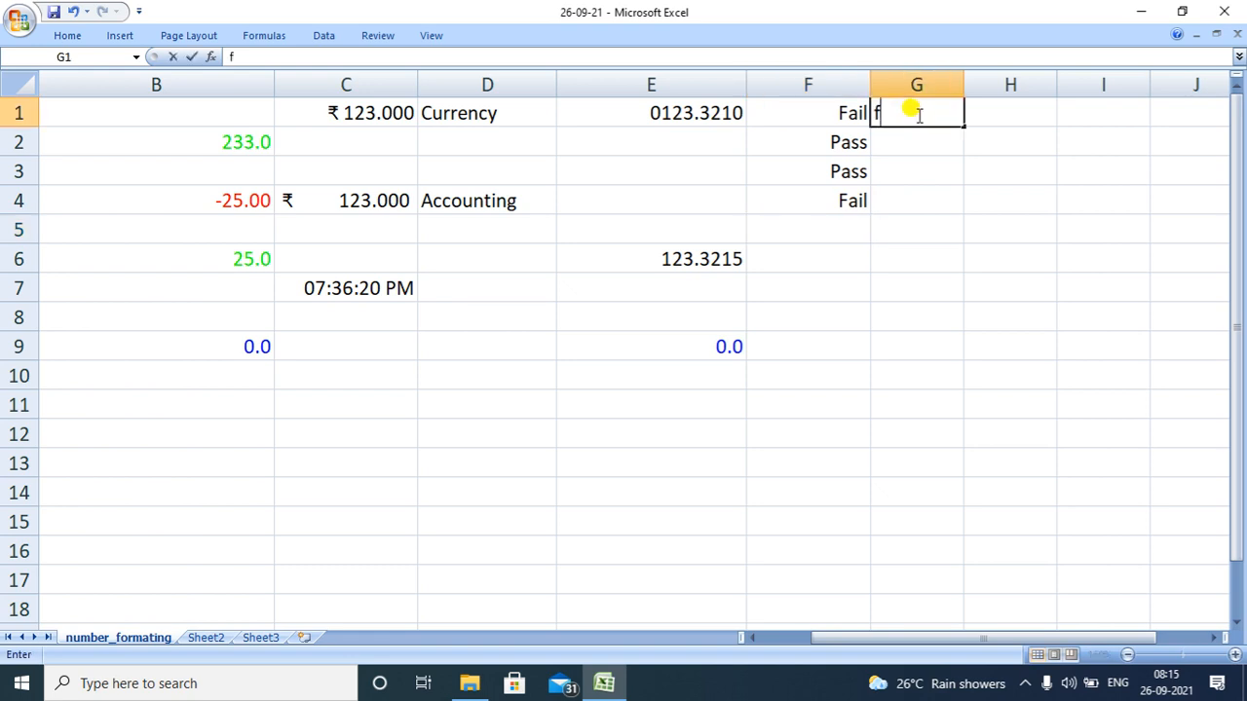
pyautogui.press('BackSpace')
pyautogui.press('BackSpace')
pyautogui.press('BackSpace')
pyautogui.press('BackSpace')
pyautogui.write('Fail')
pyautogui.press('Return')
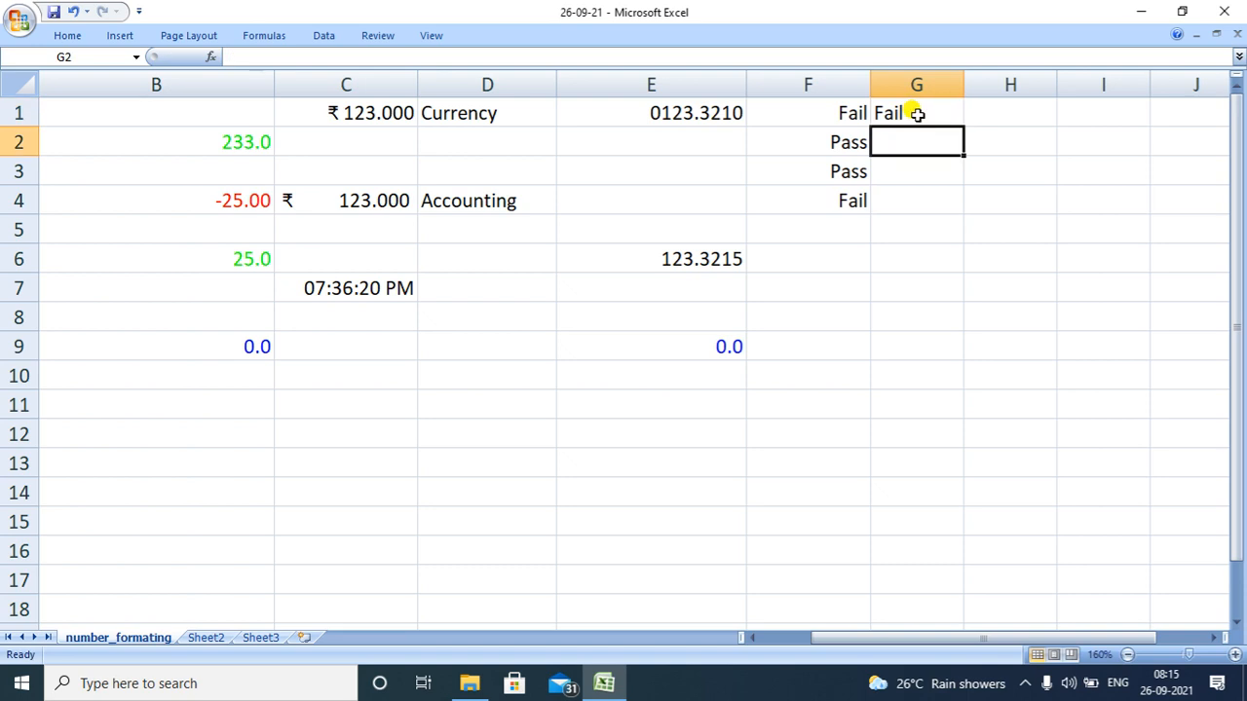
pyautogui.doubleClick(906, 151)
pyautogui.write('Pass')
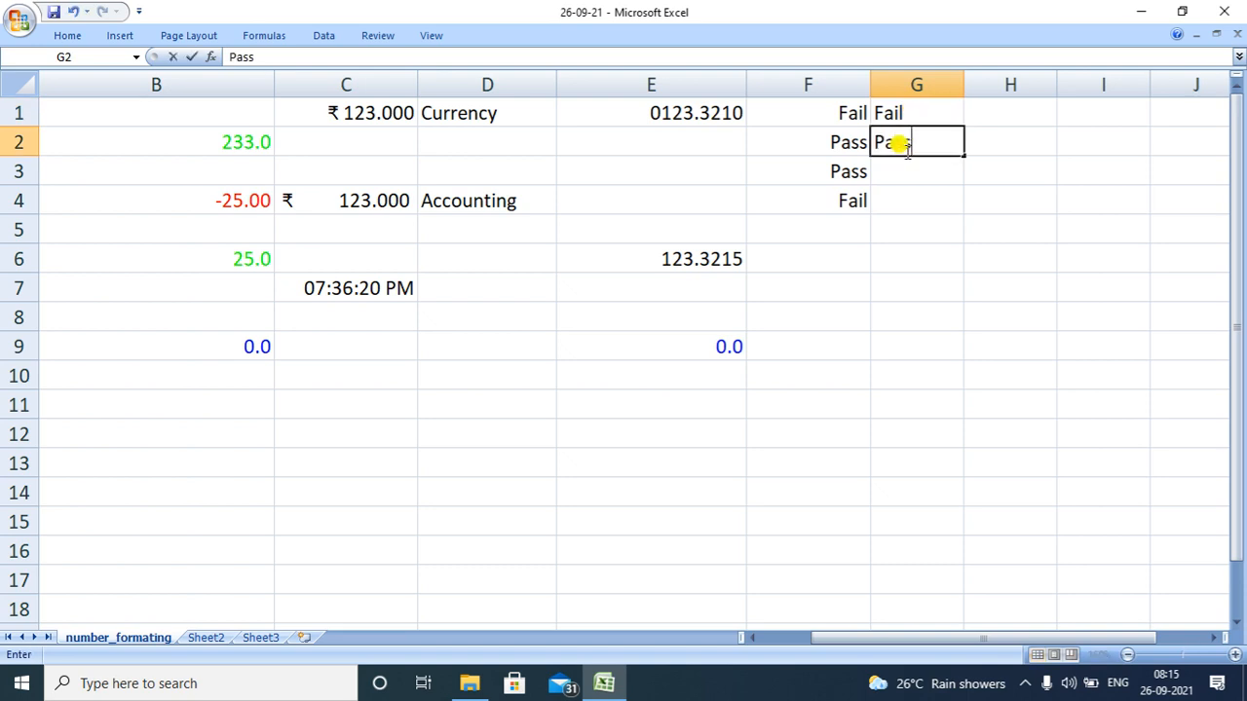
pyautogui.press('Return')
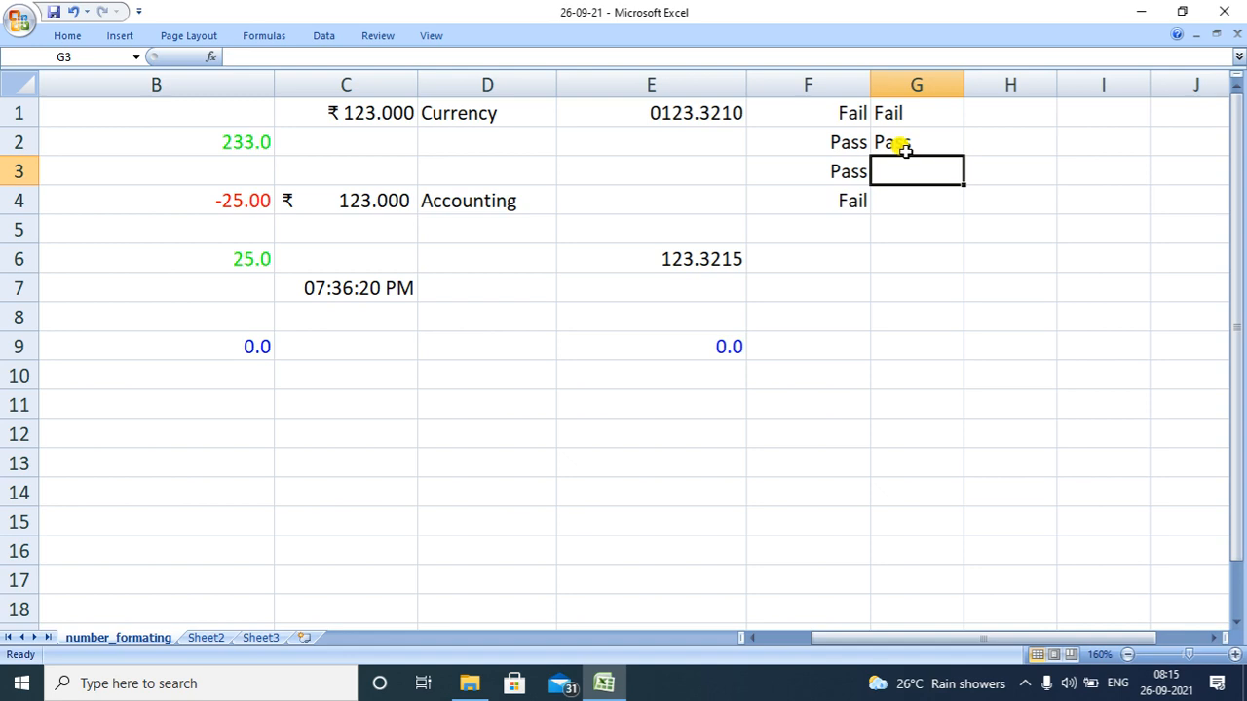
pyautogui.moveTo(963, 86); pyautogui.dragTo(984, 86)
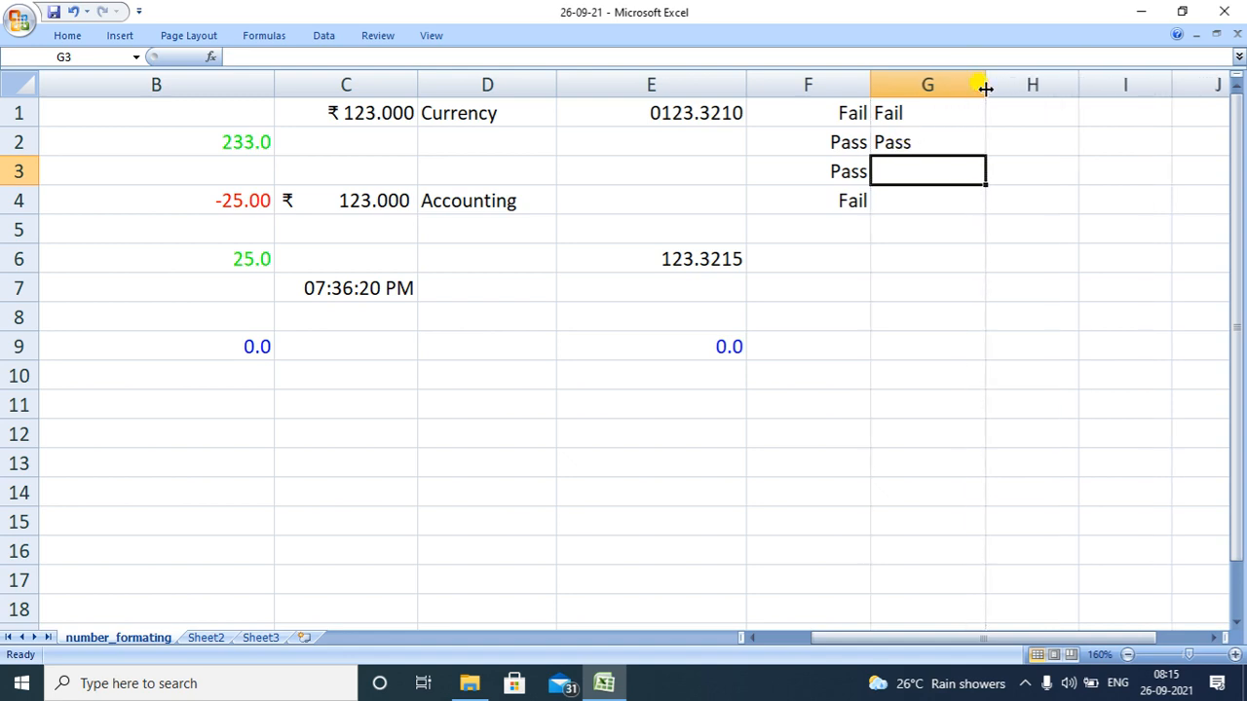
pyautogui.click(909, 315)
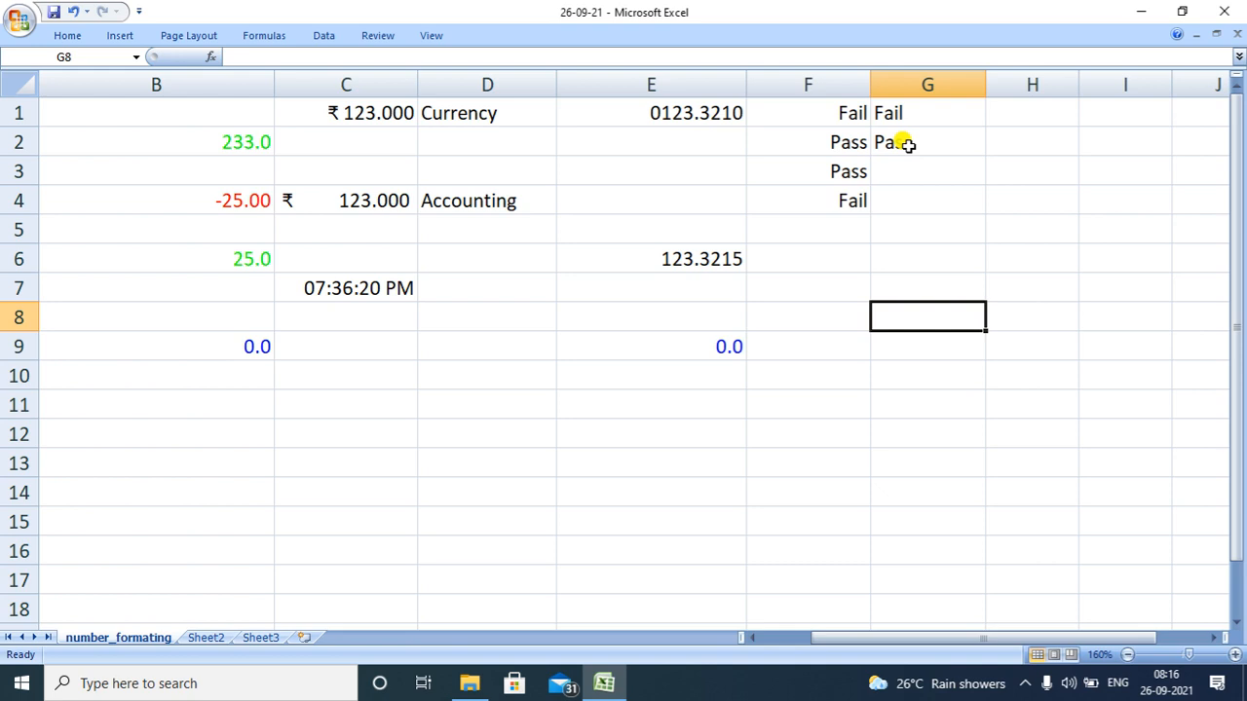
# Examine the underlying contents of cells F1 to F4 against the text in G1 and G2, plus formatted cells C4 and C7.
pyautogui.click(851, 115)
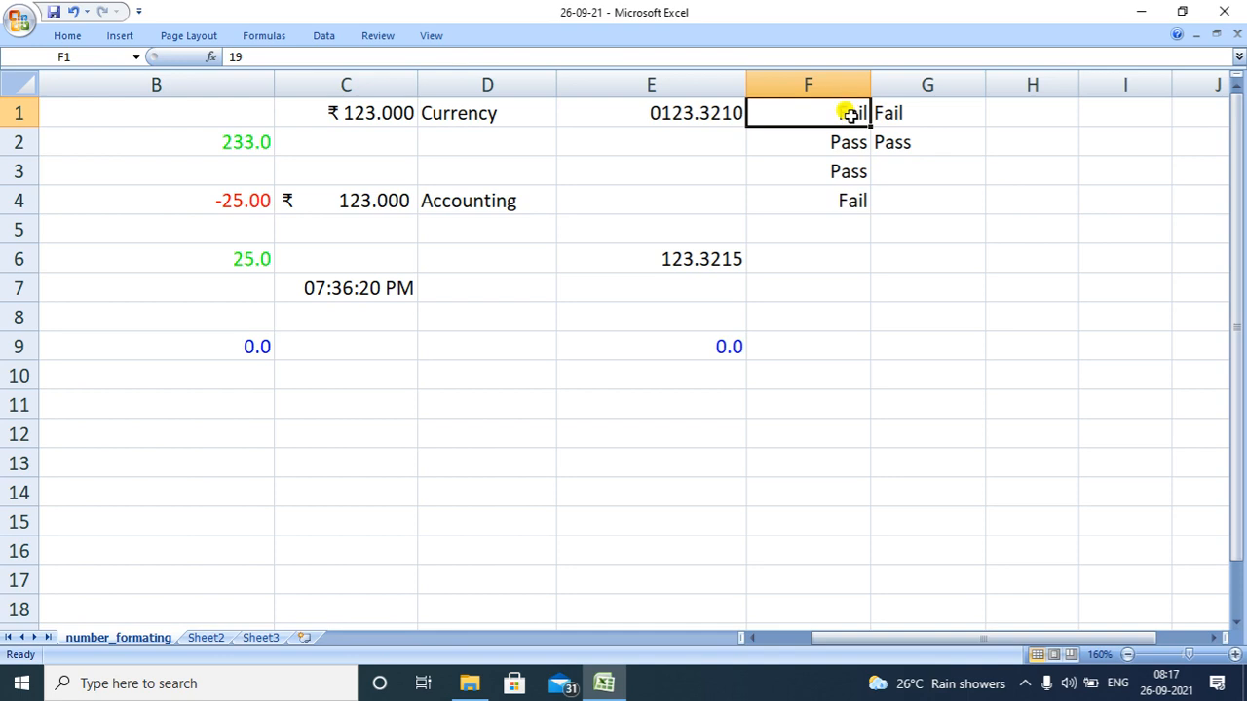
pyautogui.click(852, 143)
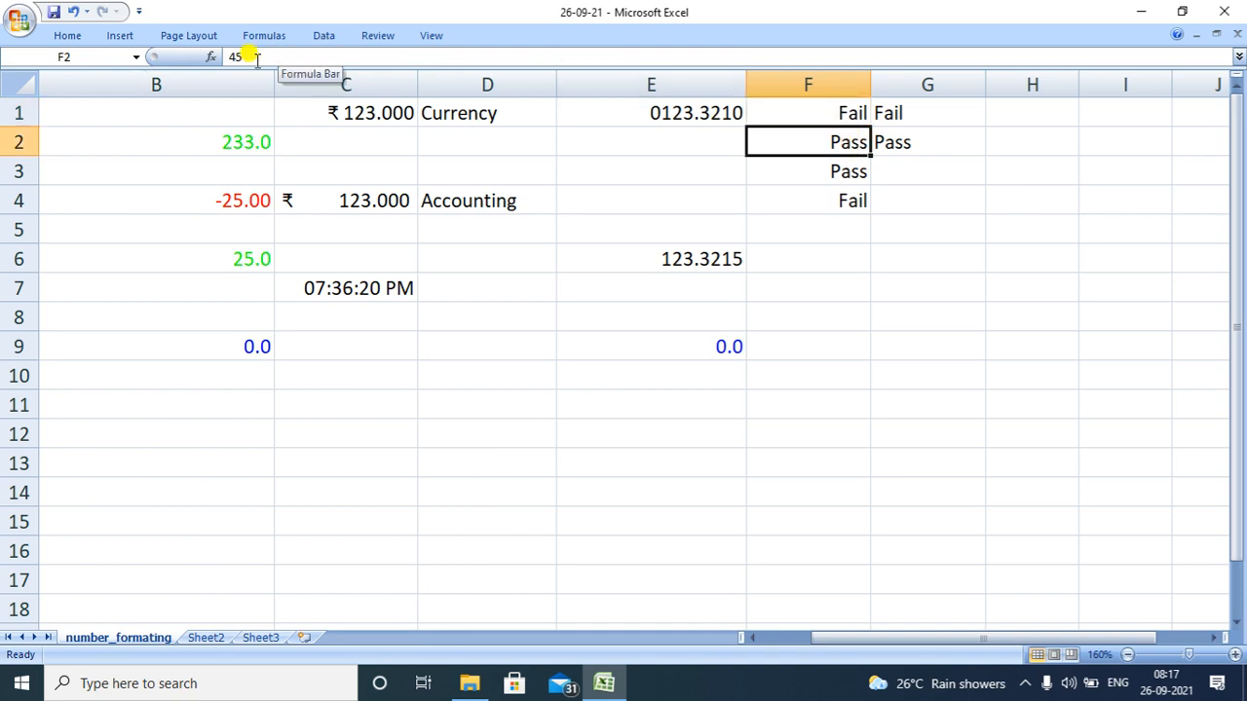
pyautogui.click(849, 174)
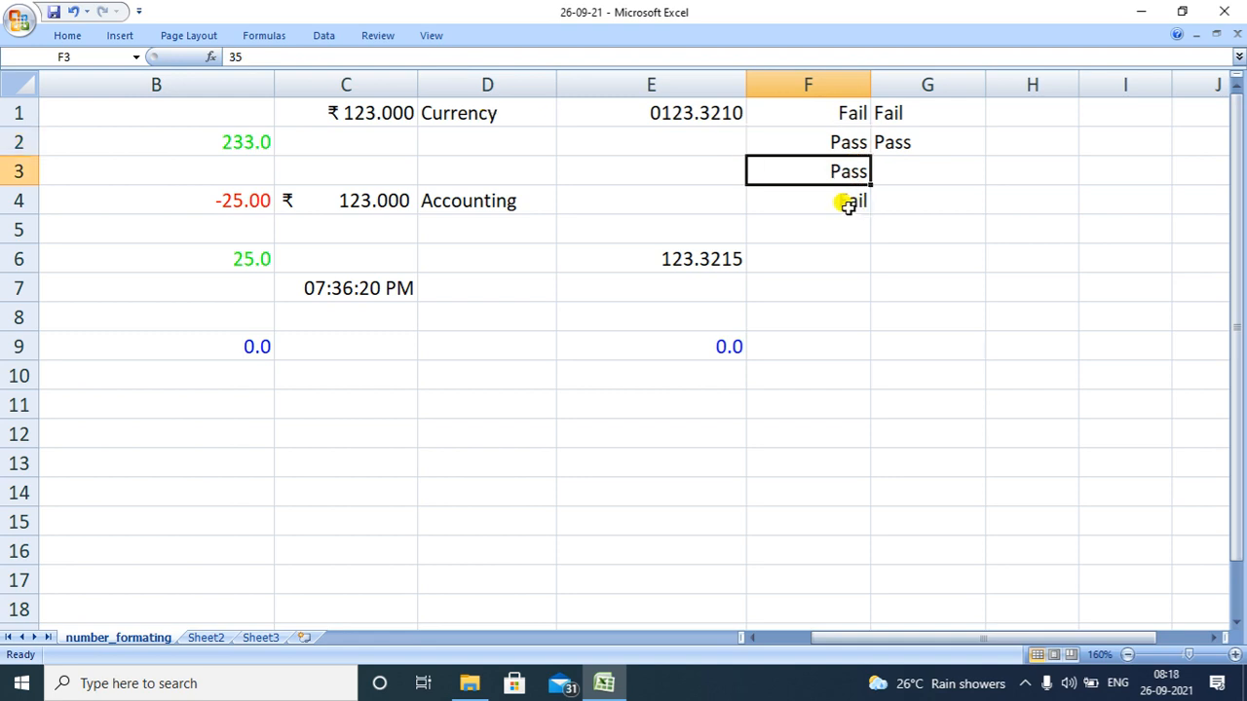
pyautogui.click(843, 200)
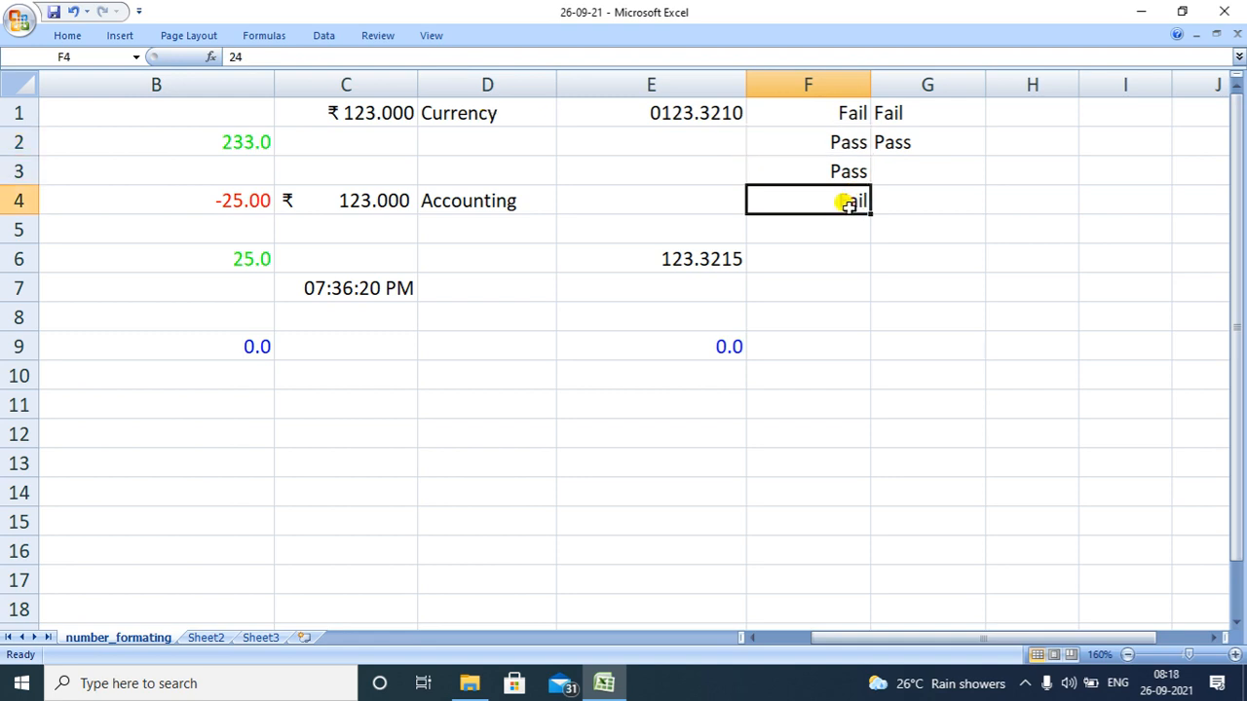
pyautogui.click(886, 113)
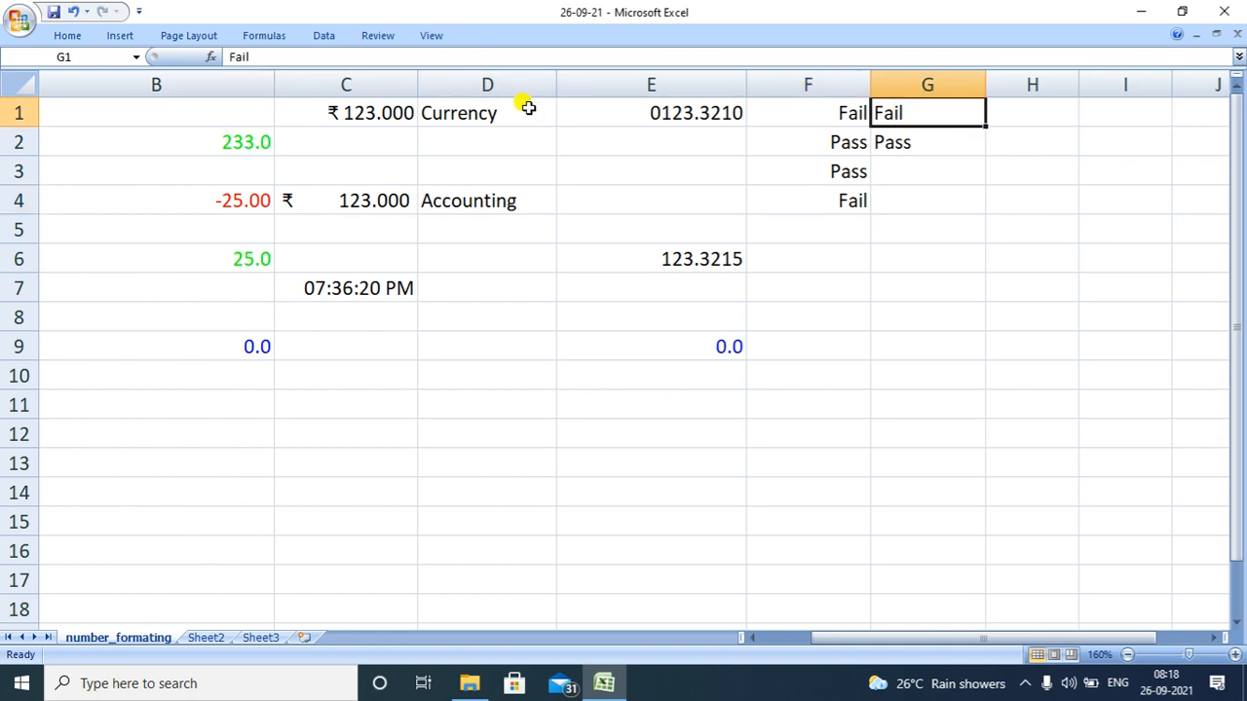
pyautogui.click(894, 143)
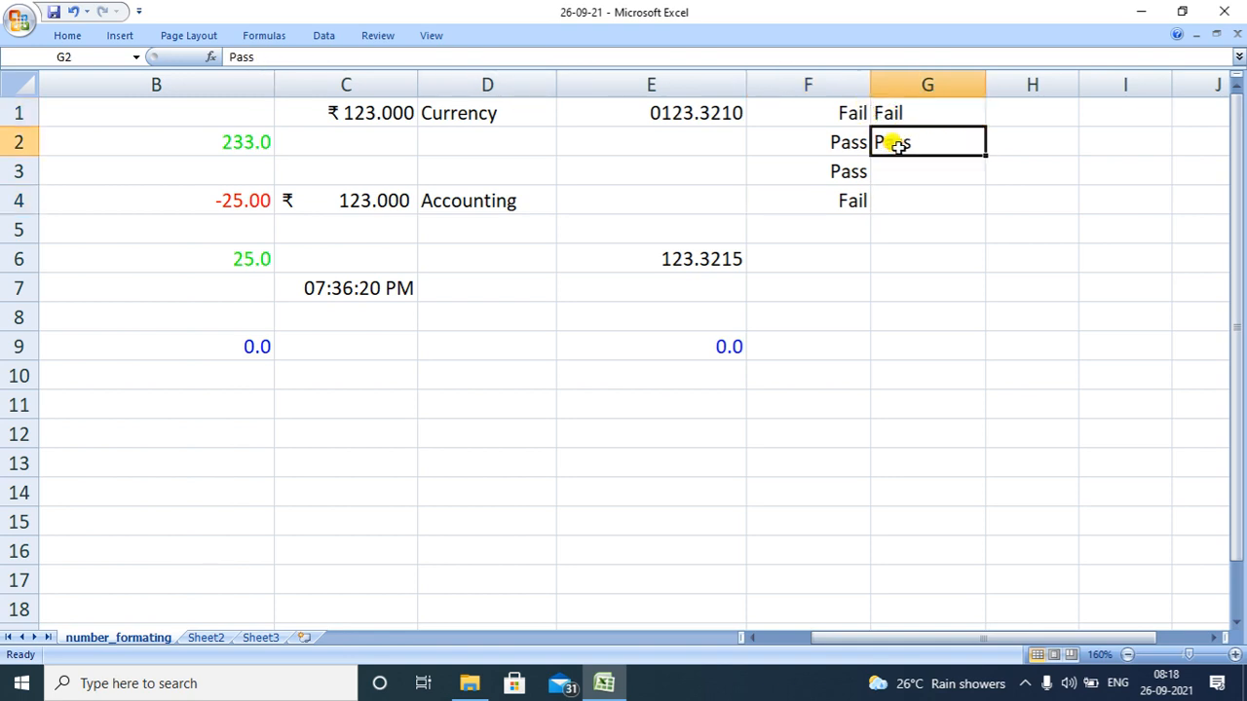
pyautogui.click(852, 114)
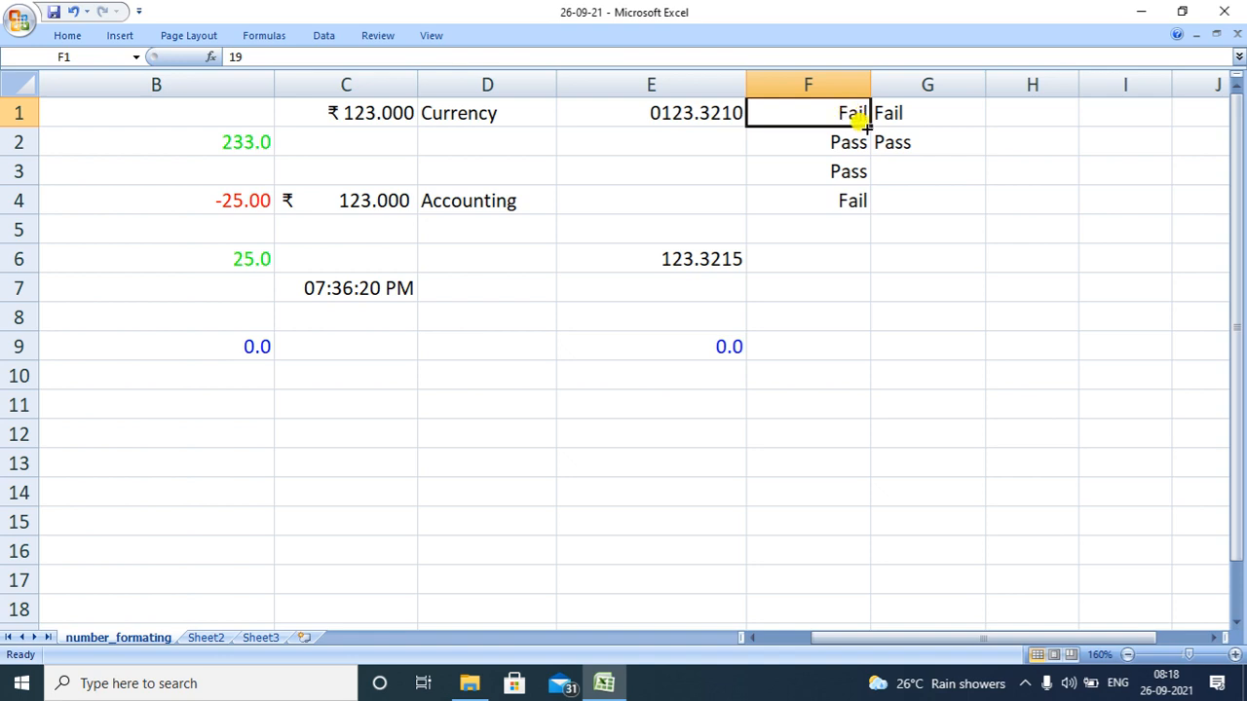
pyautogui.click(393, 200)
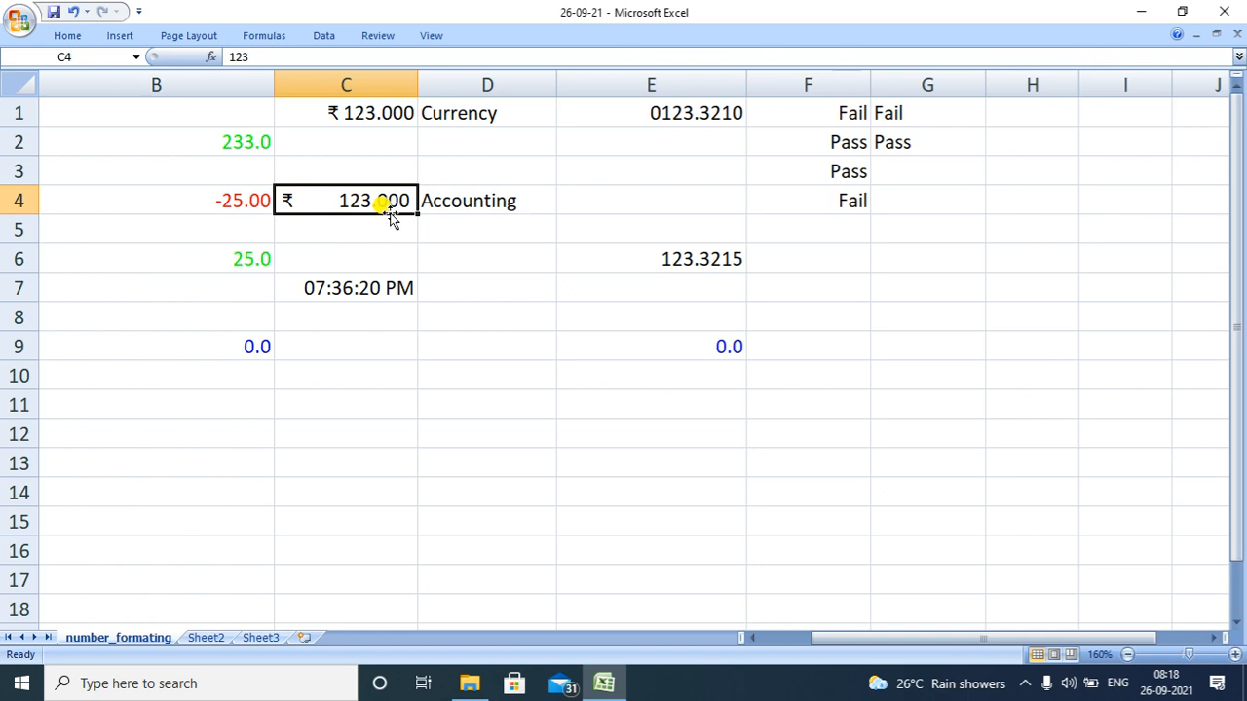
pyautogui.click(364, 286)
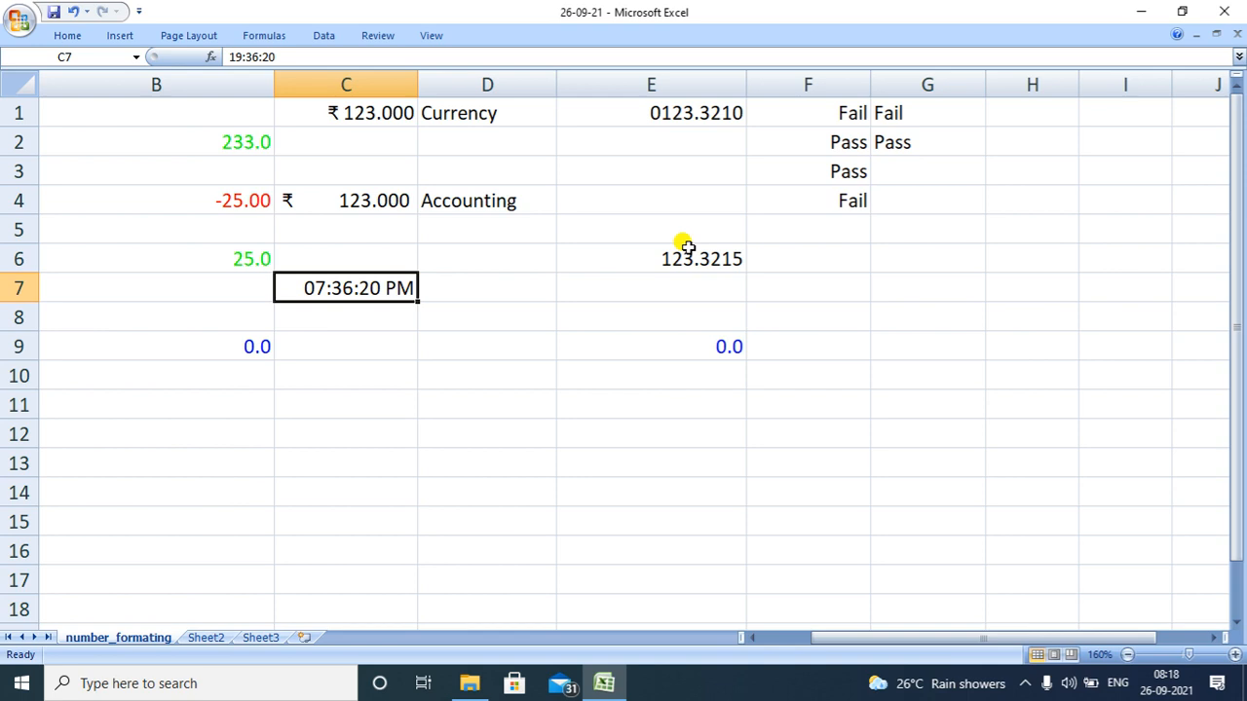
pyautogui.click(938, 197)
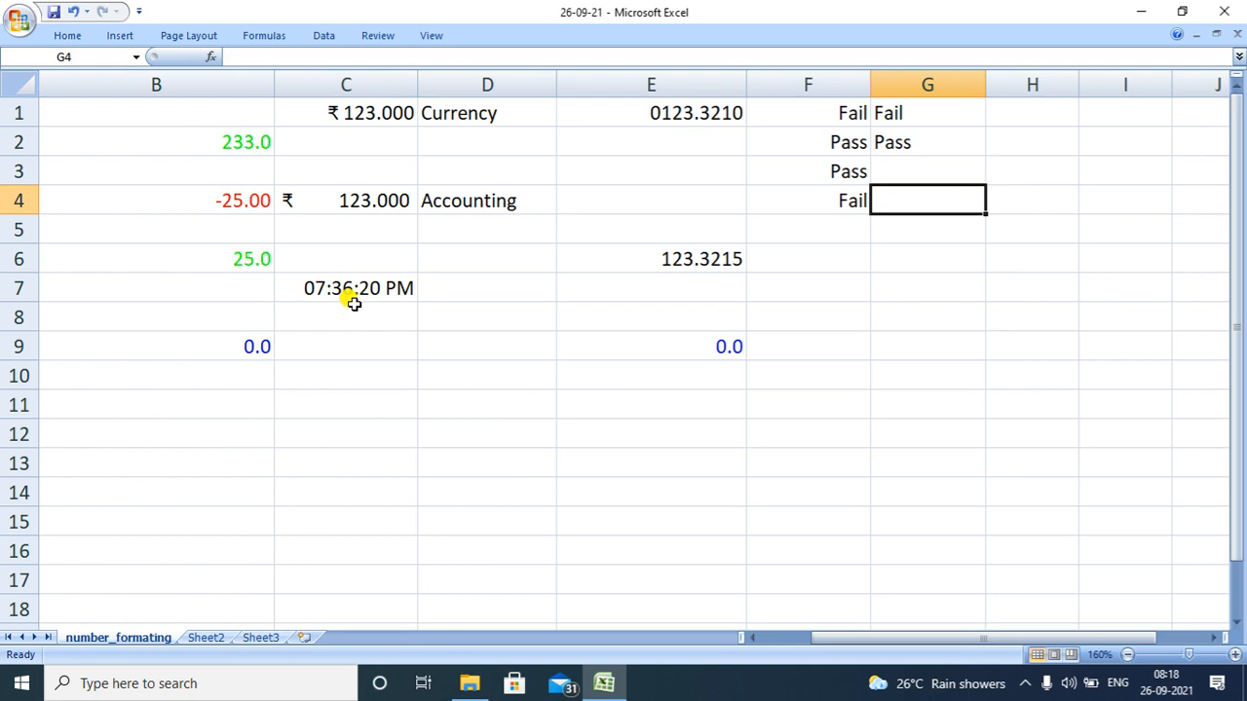
# Enter the date 26-09-21 in cell B12.
pyautogui.doubleClick(124, 426)
pyautogui.write('26-09-21')
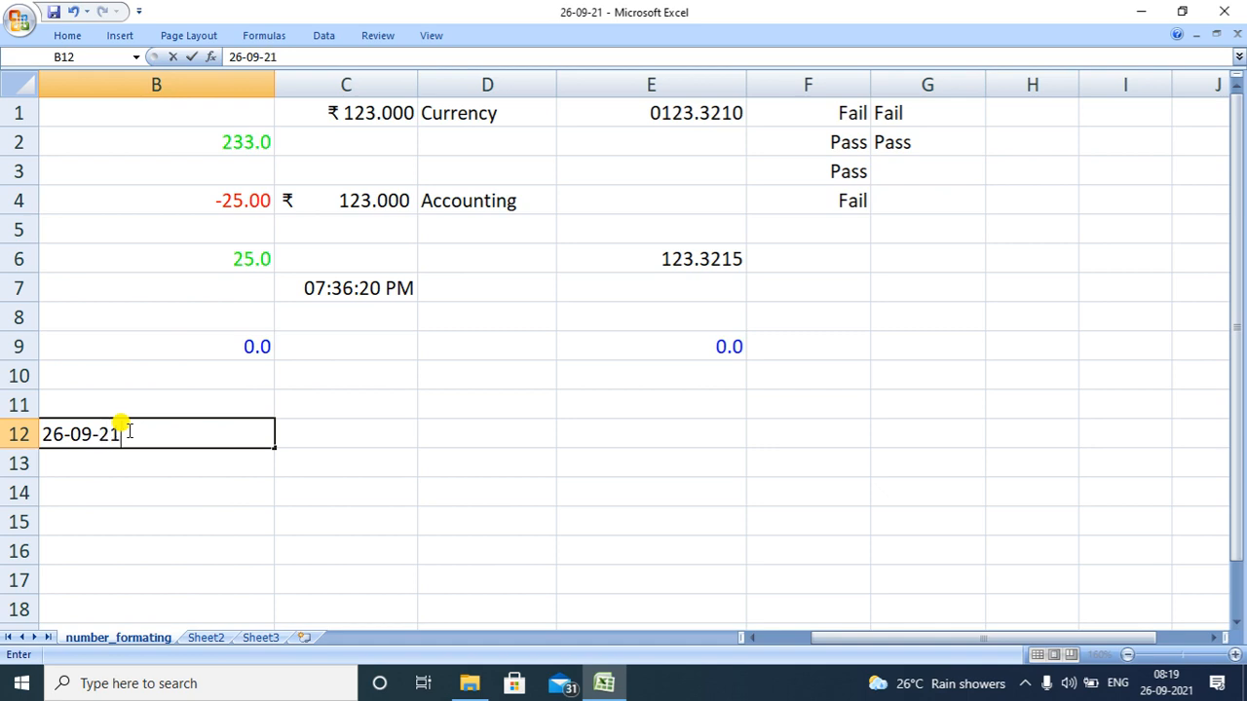
pyautogui.press('Return')
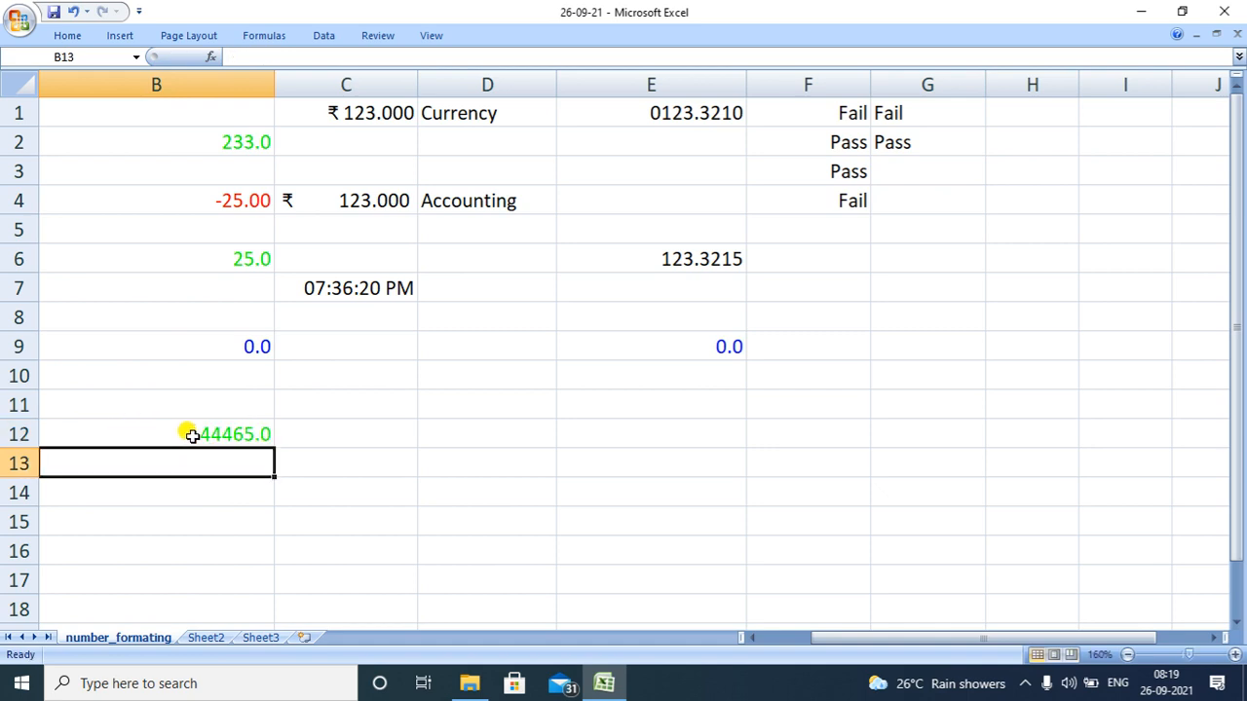
pyautogui.click(357, 429)
pyautogui.doubleClick(357, 430)
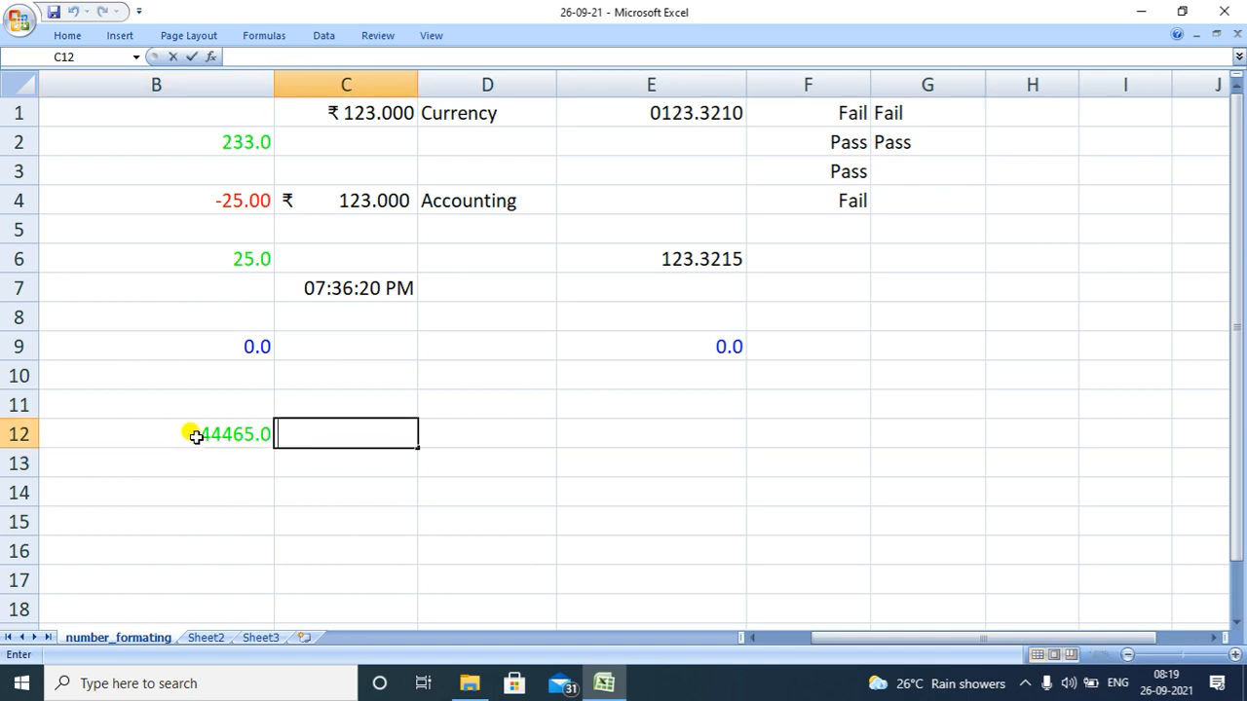
pyautogui.click(370, 430)
# Enter the date 26-09-2021 as a fixed value in cell A13.
pyautogui.moveTo(843, 640); pyautogui.dragTo(776, 643)
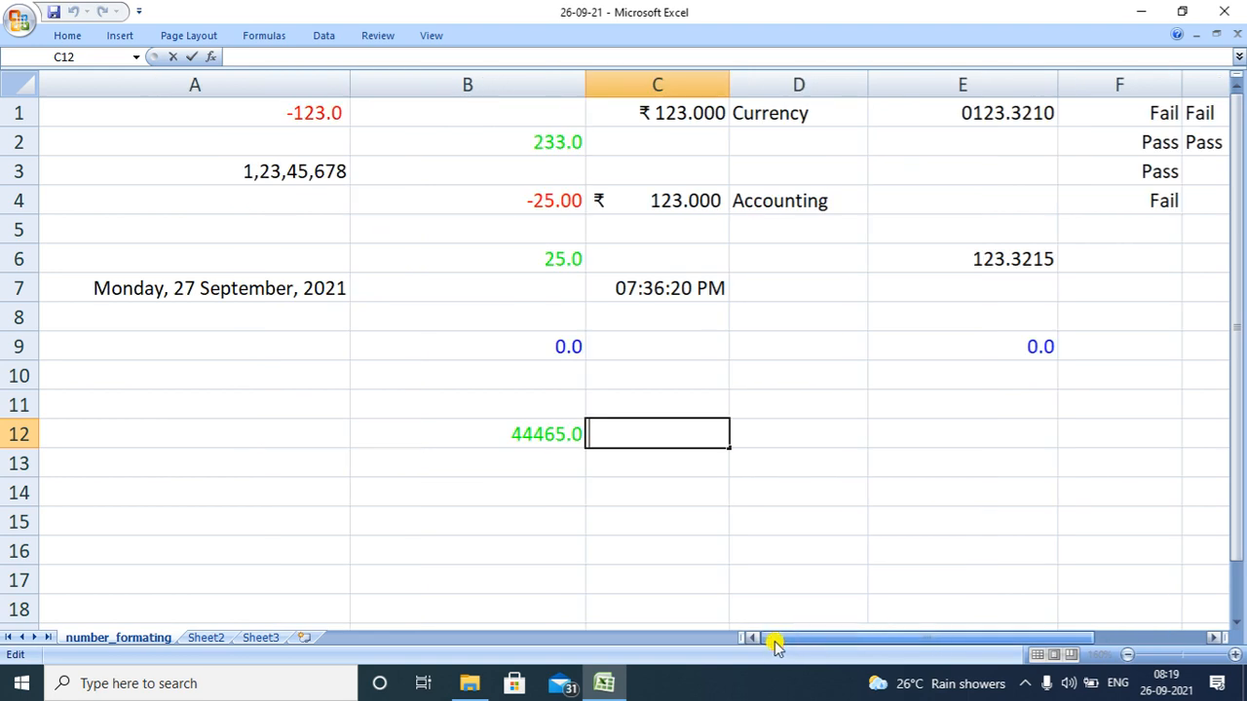
pyautogui.click(137, 465)
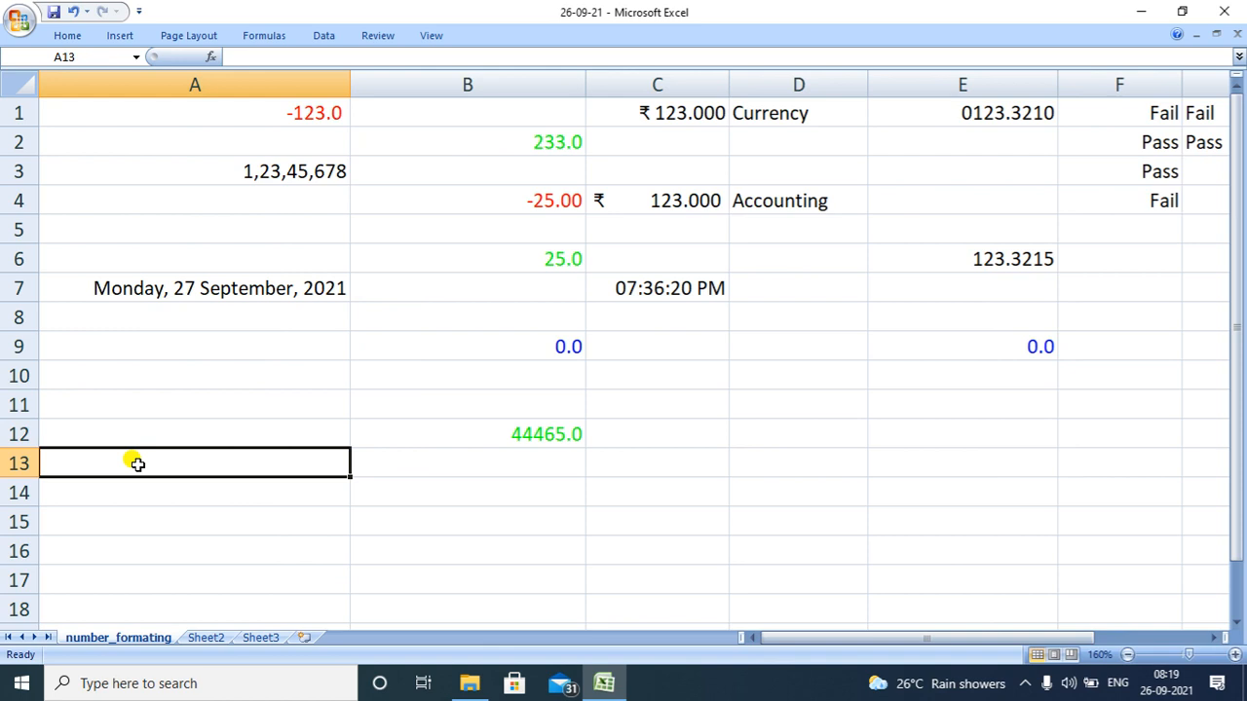
pyautogui.write('2')
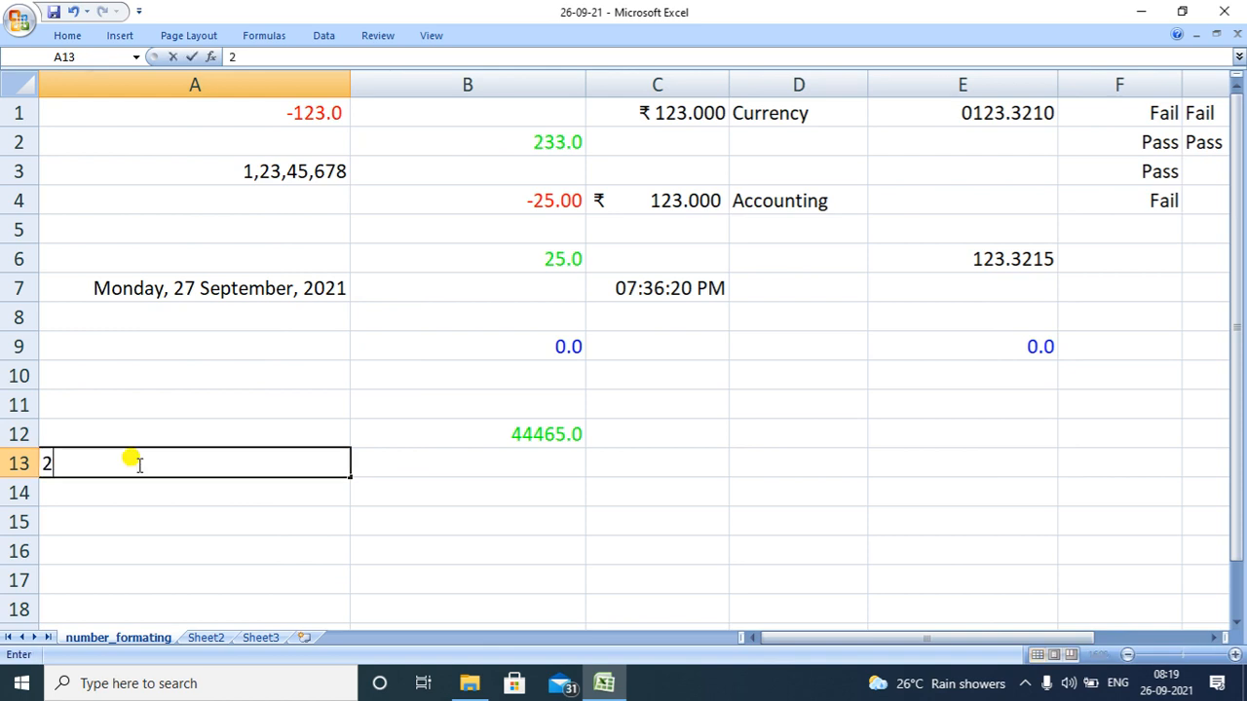
pyautogui.write('6-09-2021')
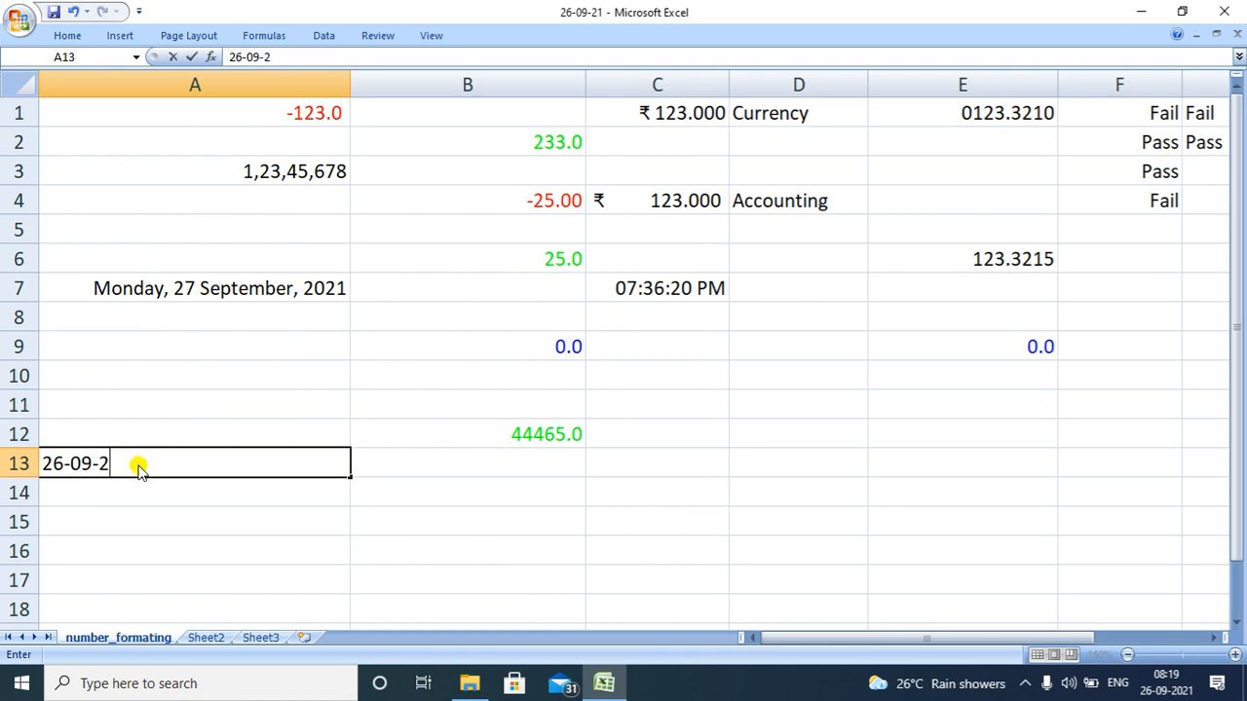
pyautogui.press('Return')
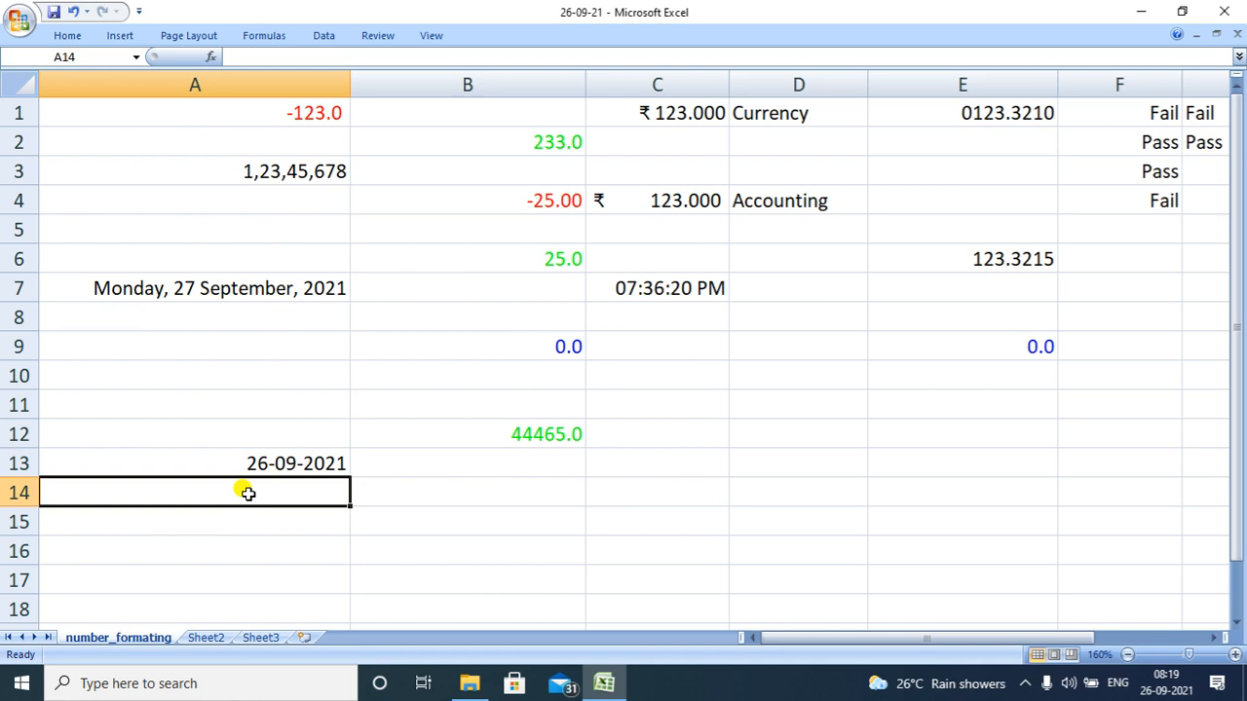
# Enter the formula =TODAY() in cell A14, below the typed date.
pyautogui.write('=')
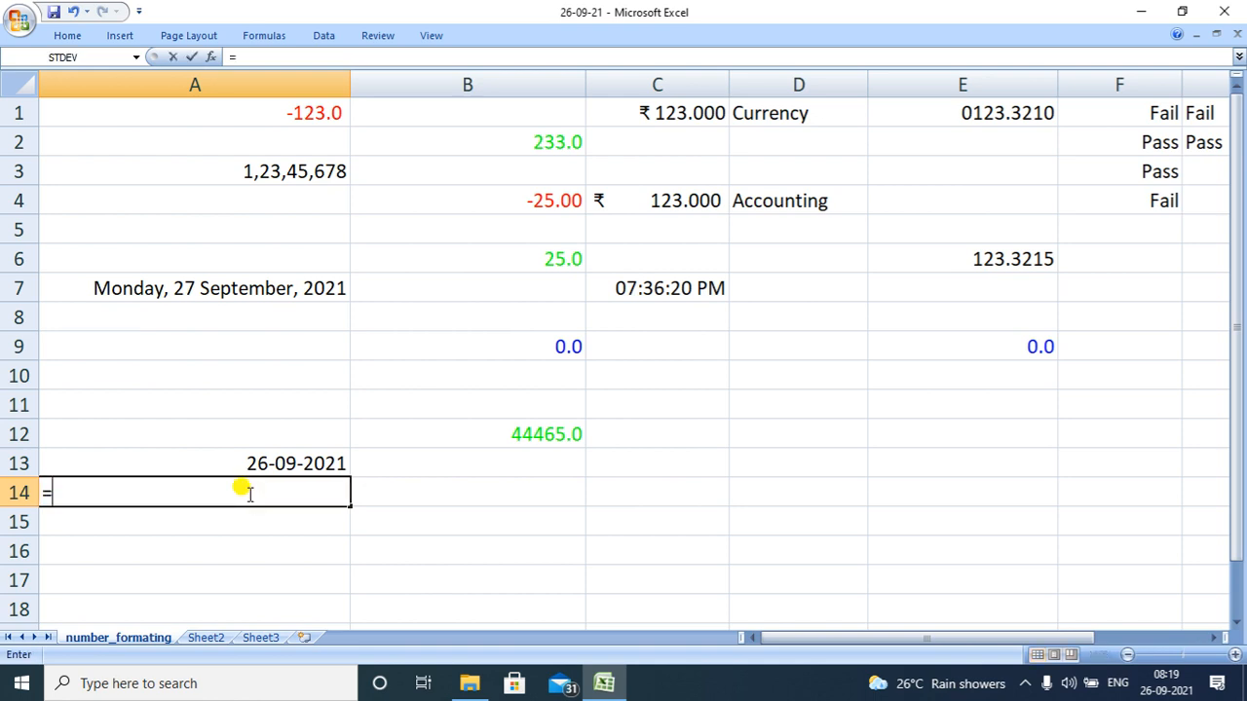
pyautogui.write('T')
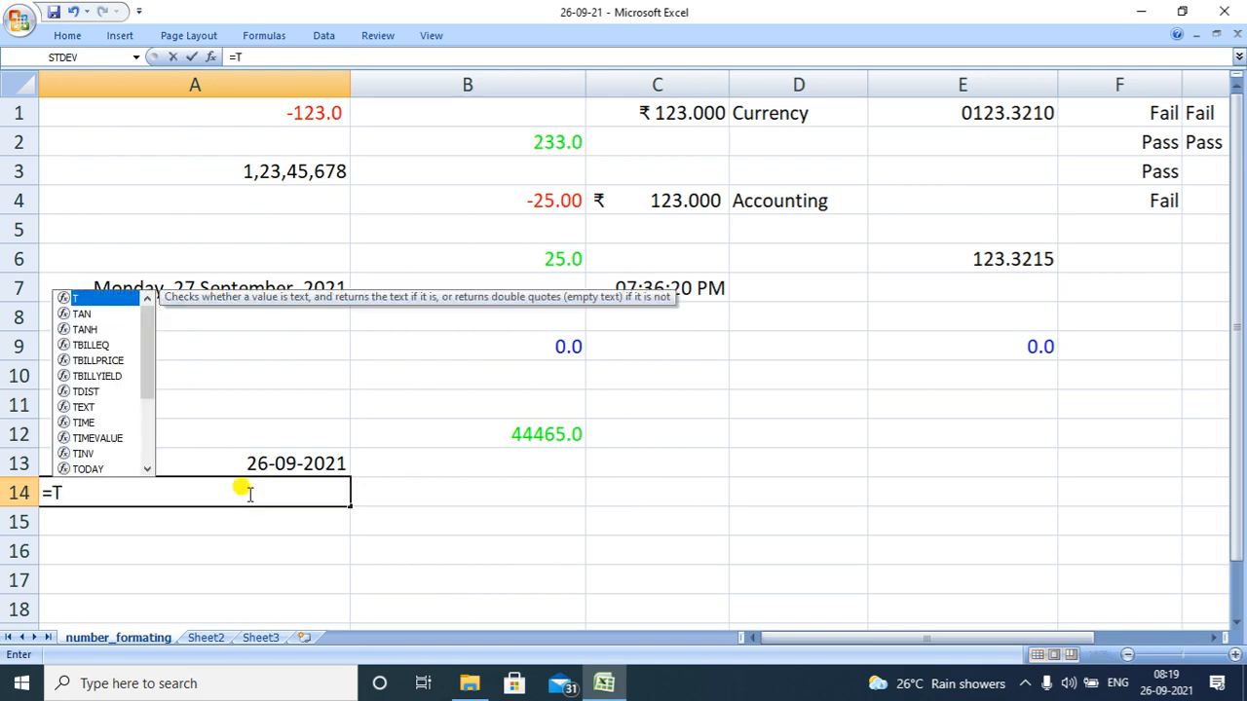
pyautogui.write('ODA')
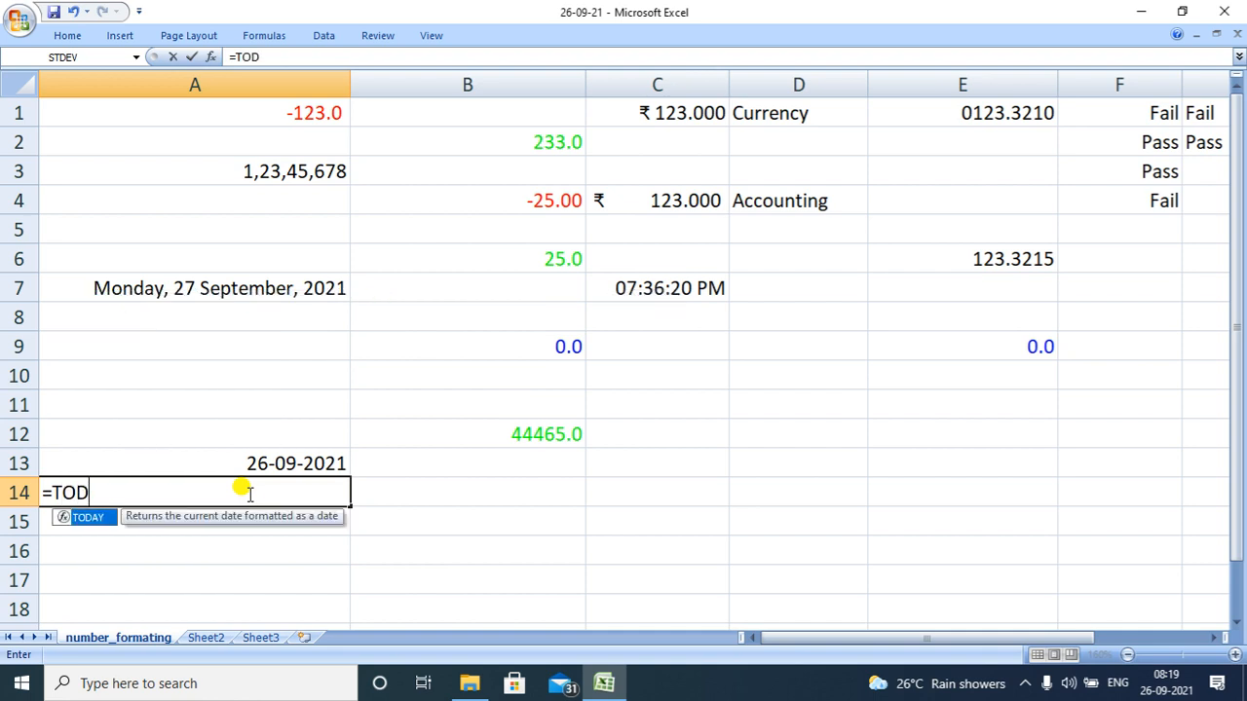
pyautogui.doubleClick(95, 523)
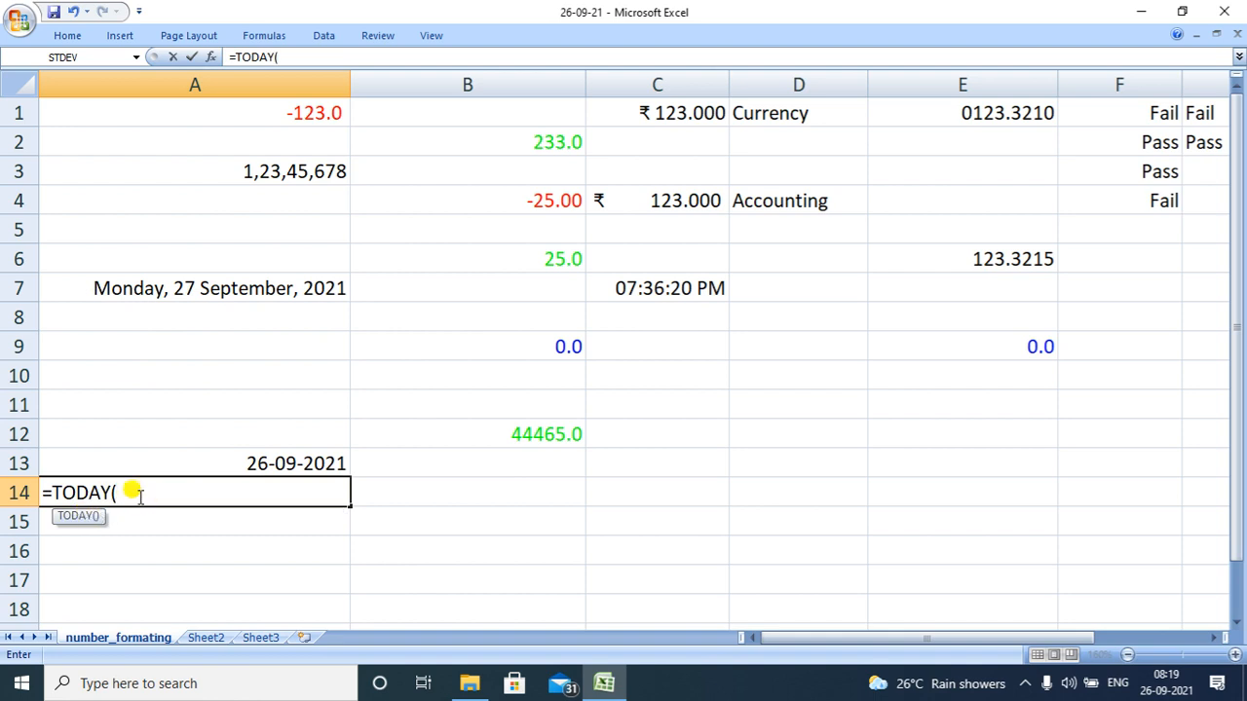
pyautogui.write(')')
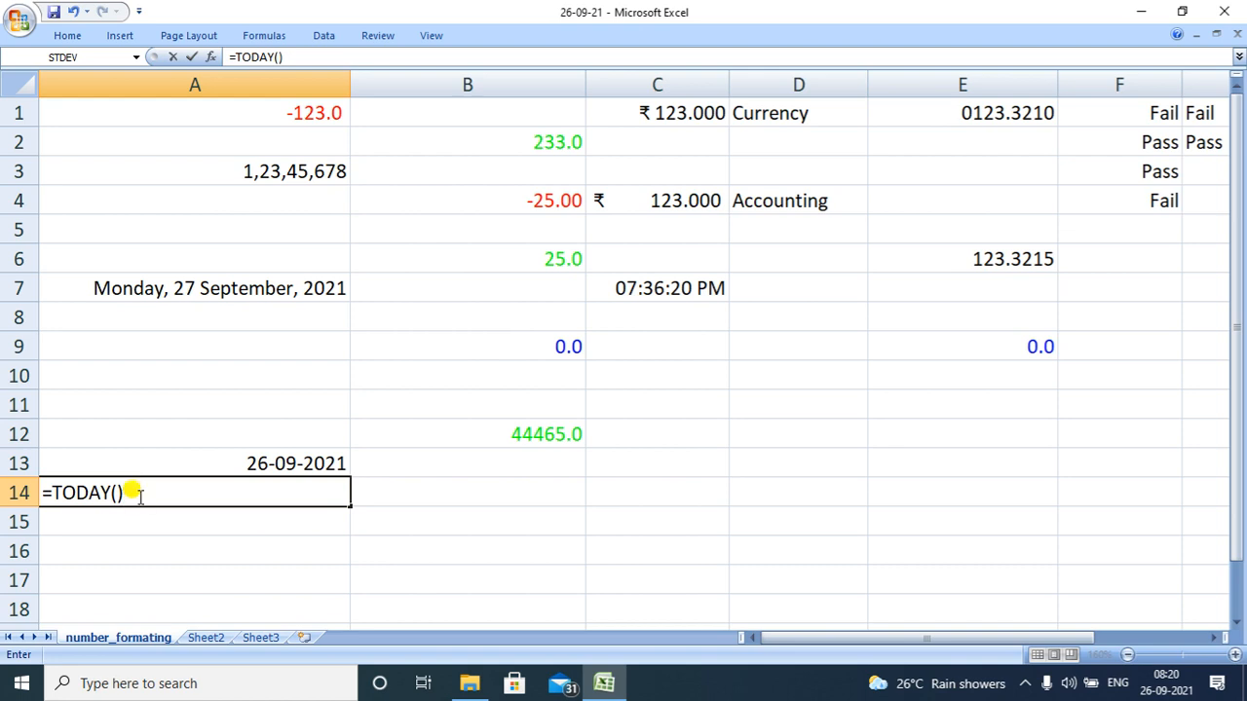
pyautogui.press('Return')
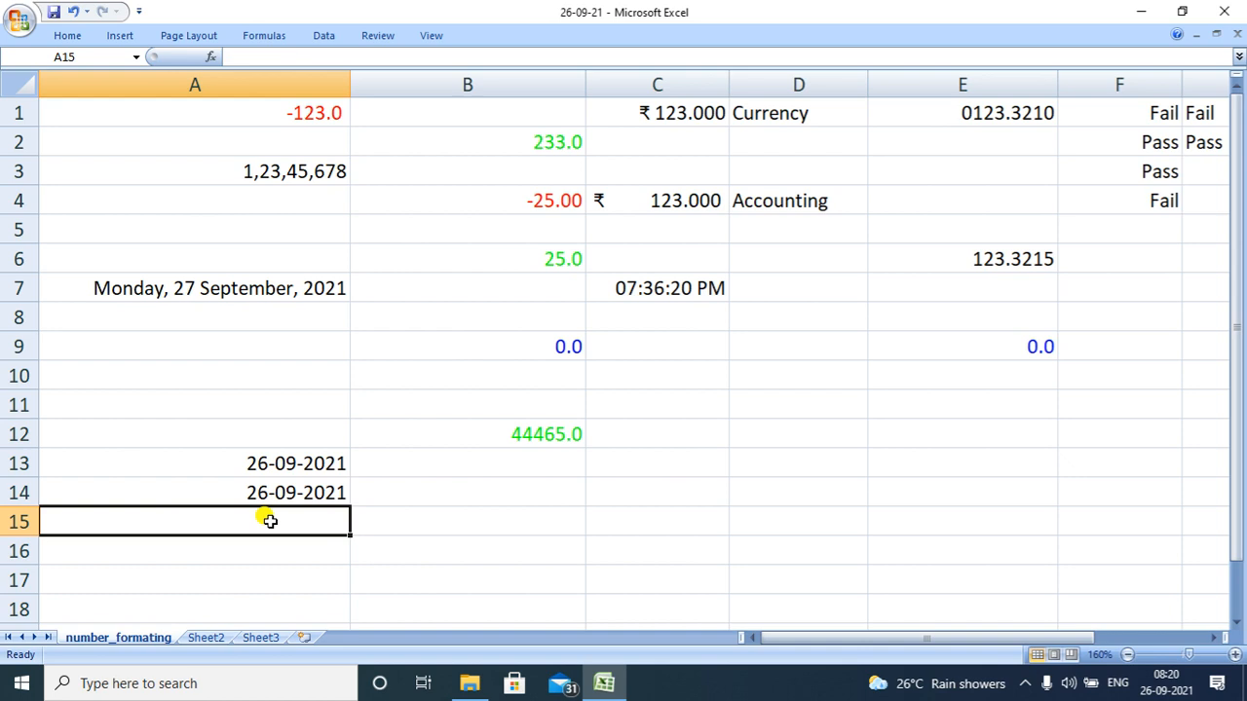
# Compare the underlying contents of the typed date in A13 with the date formula in A14.
pyautogui.click(282, 463)
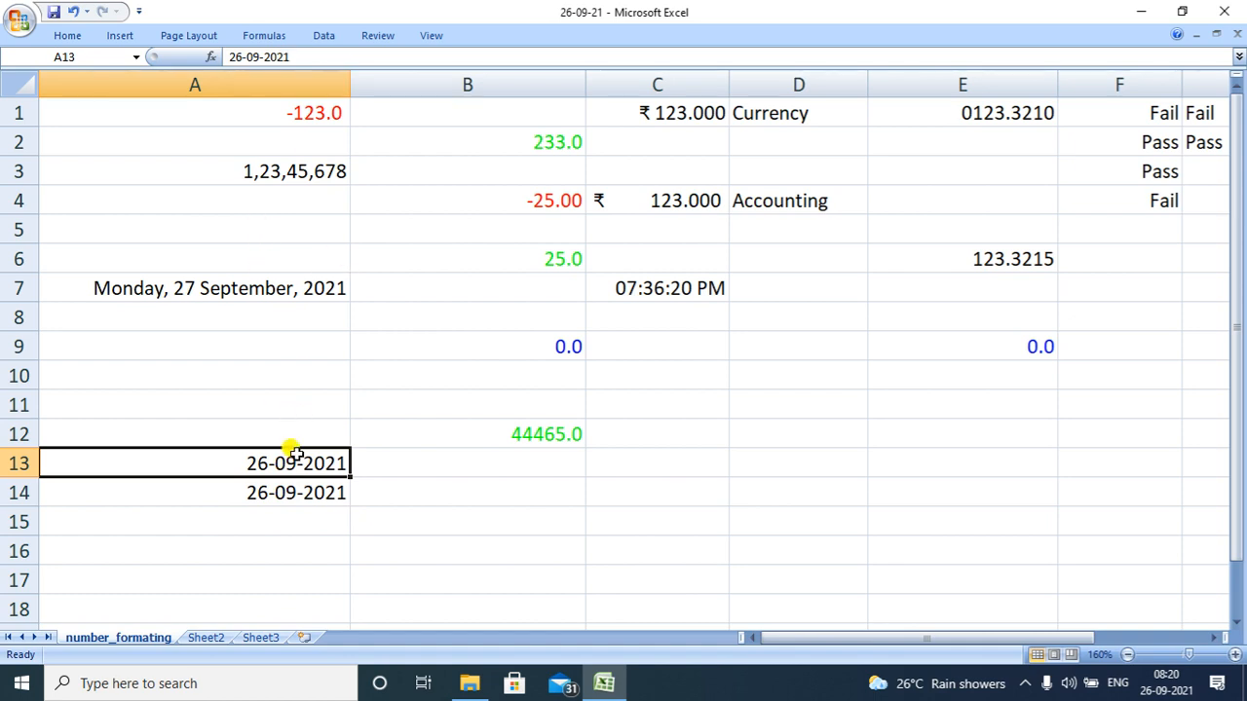
pyautogui.click(294, 495)
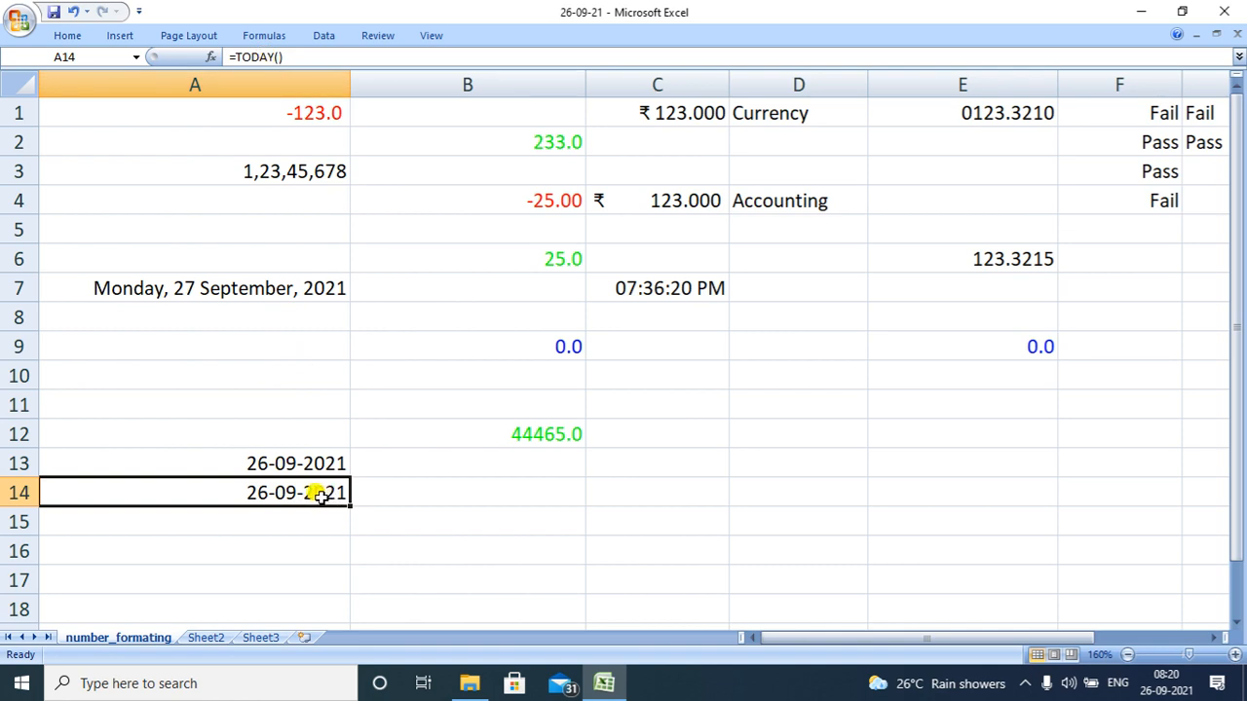
pyautogui.click(297, 469)
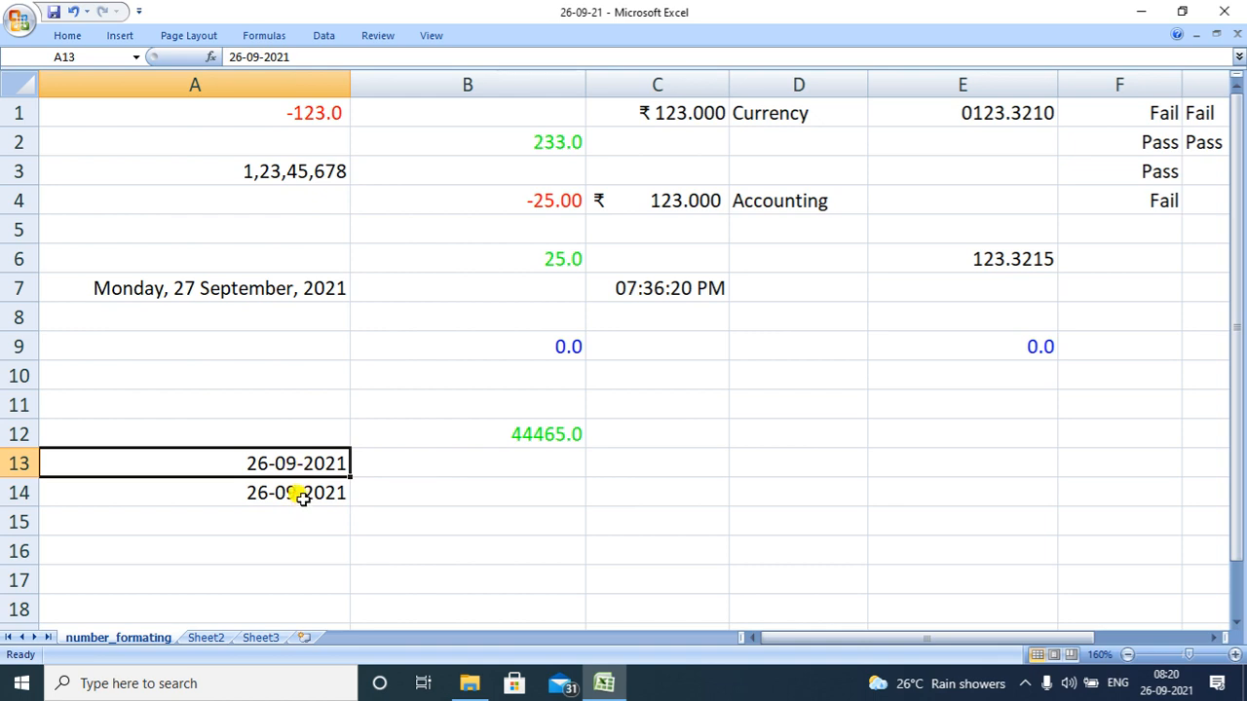
pyautogui.click(302, 495)
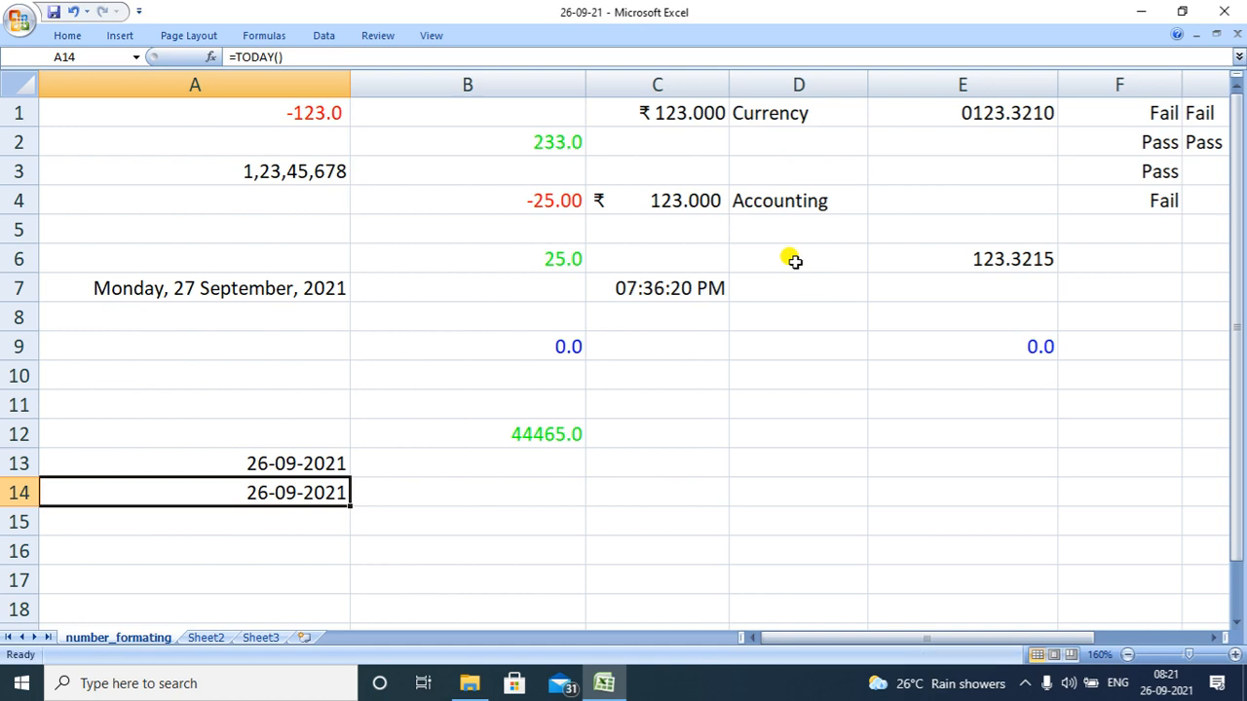
# Switch to Sheet2 and set its zoom to 160%.
pyautogui.click(206, 638)
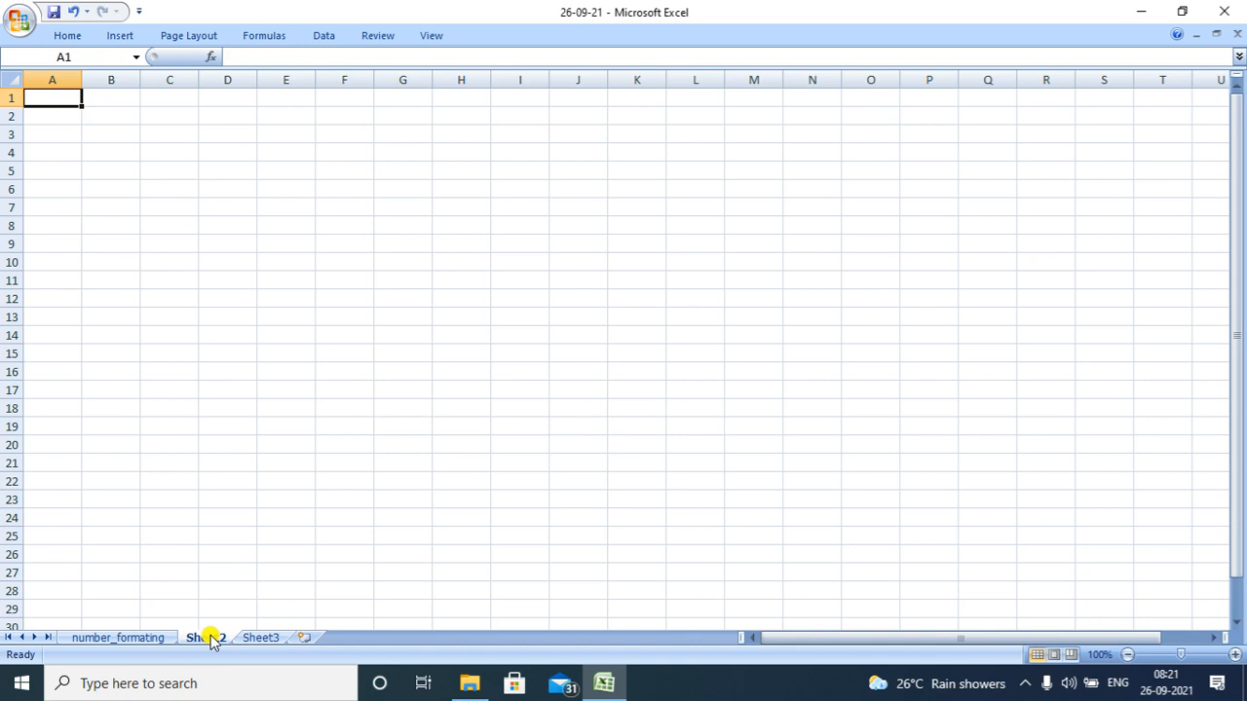
pyautogui.click(1235, 656)
pyautogui.click(1235, 656)
pyautogui.click(1235, 655)
pyautogui.click(1235, 656)
pyautogui.click(1235, 656)
pyautogui.click(1235, 655)
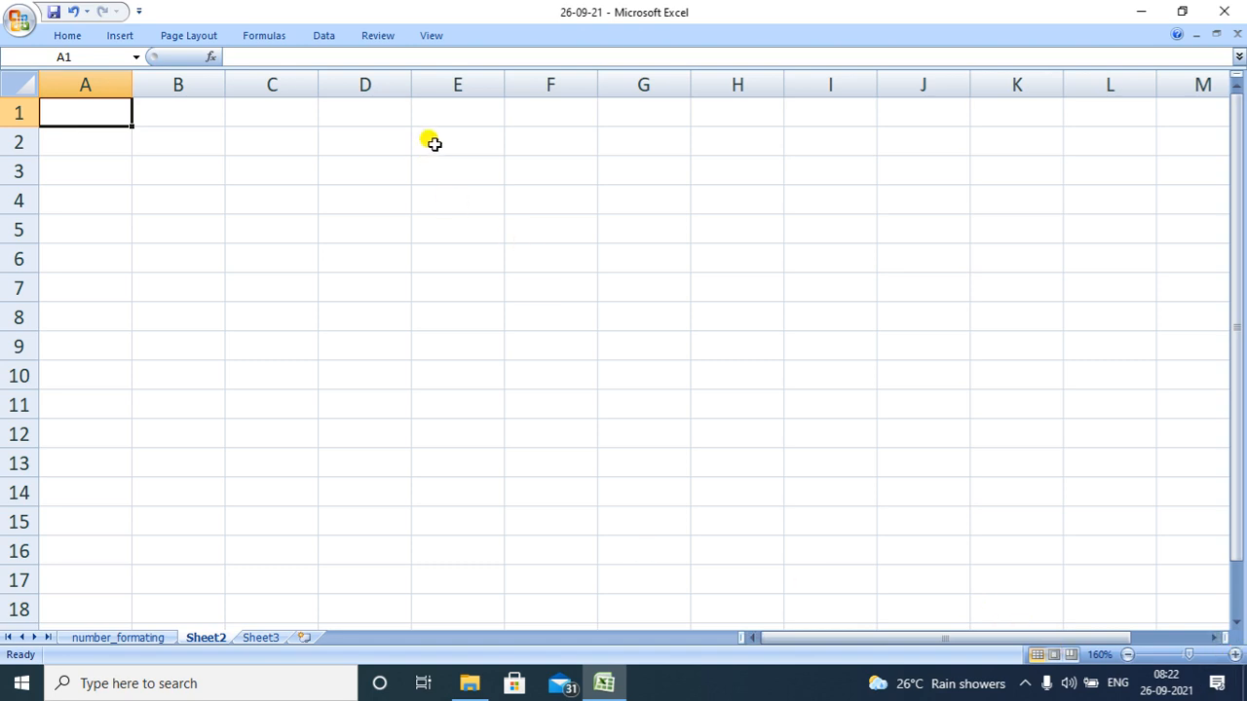
# Widen columns E and F slightly and enter 0, 0, 1 and 1 in cells E2 to E5.
pyautogui.moveTo(502, 83); pyautogui.dragTo(514, 83)
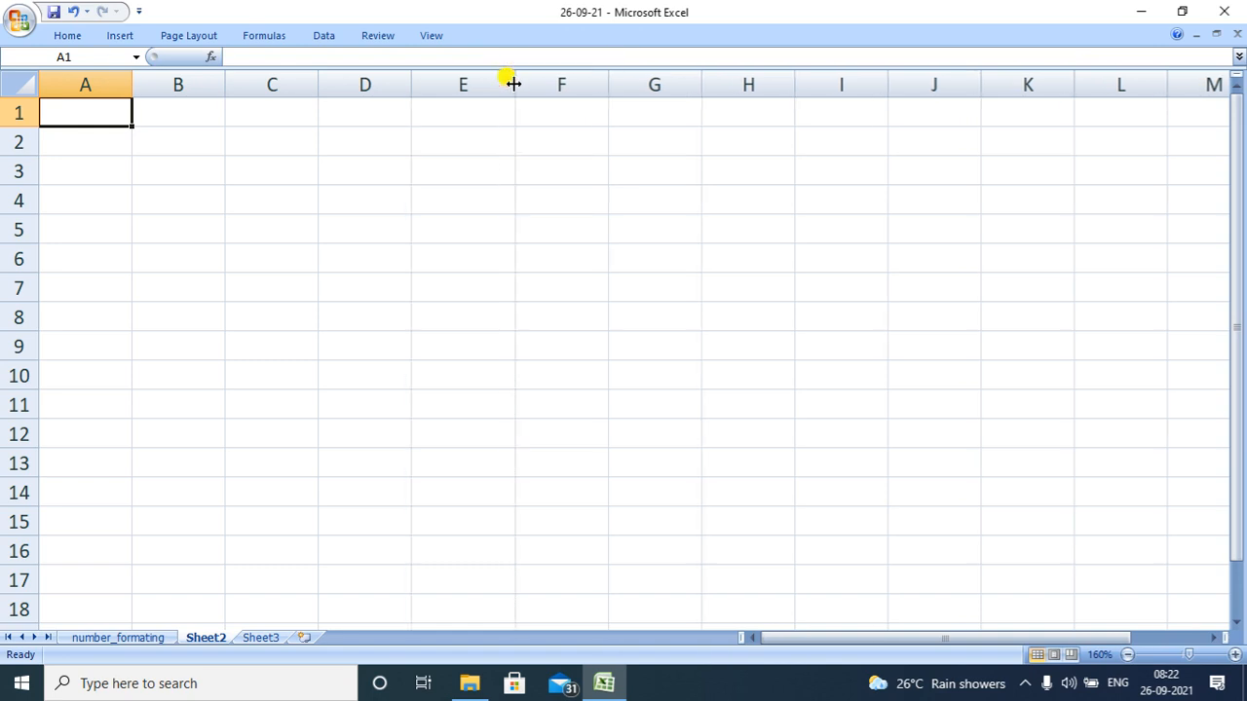
pyautogui.moveTo(607, 84); pyautogui.dragTo(619, 87)
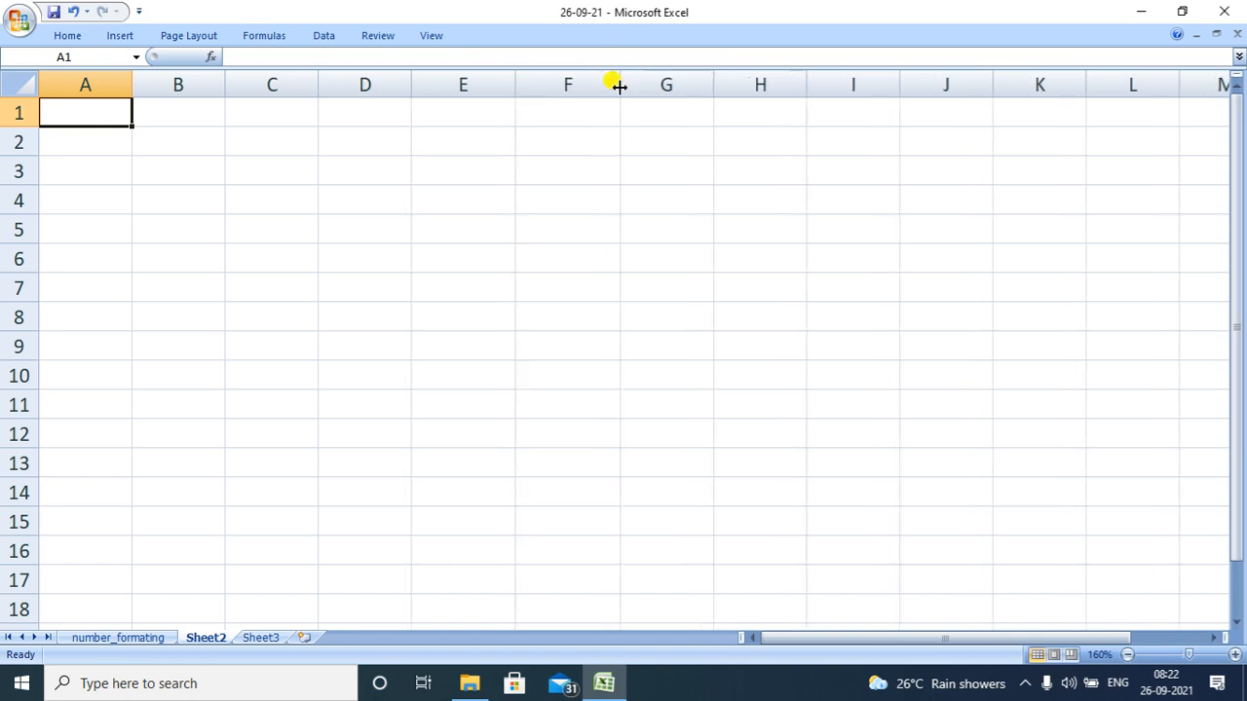
pyautogui.click(461, 144)
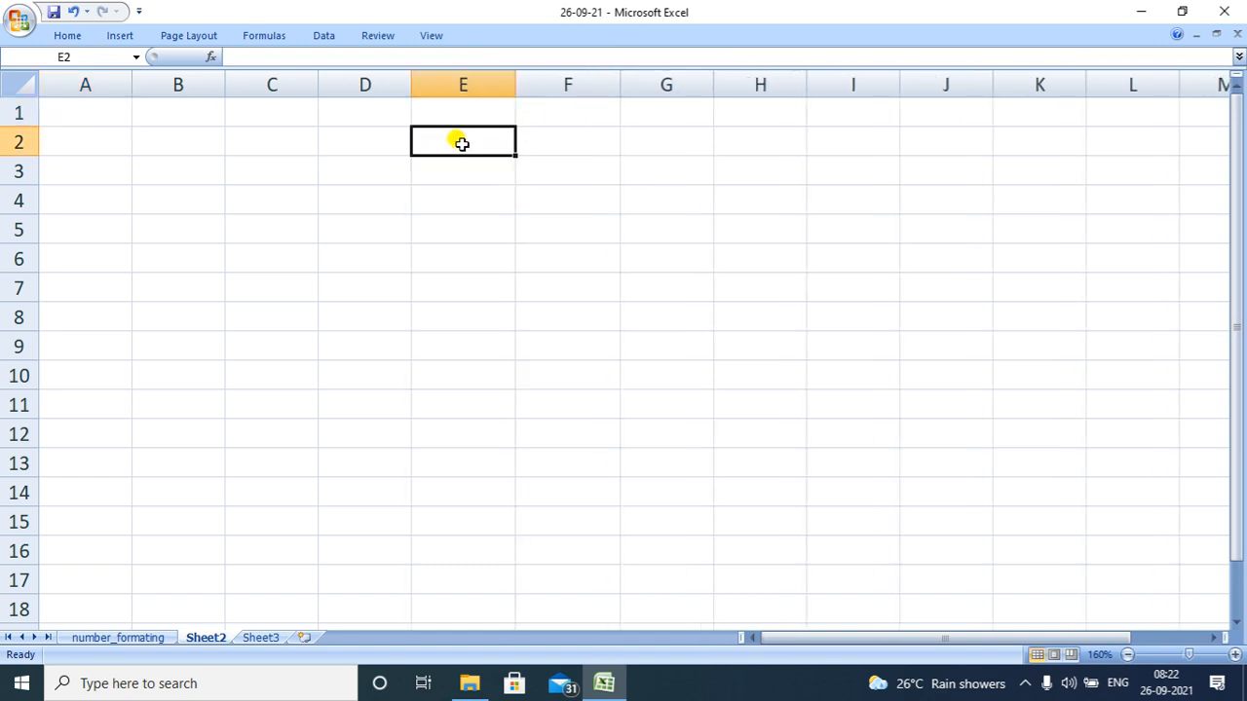
pyautogui.write('0')
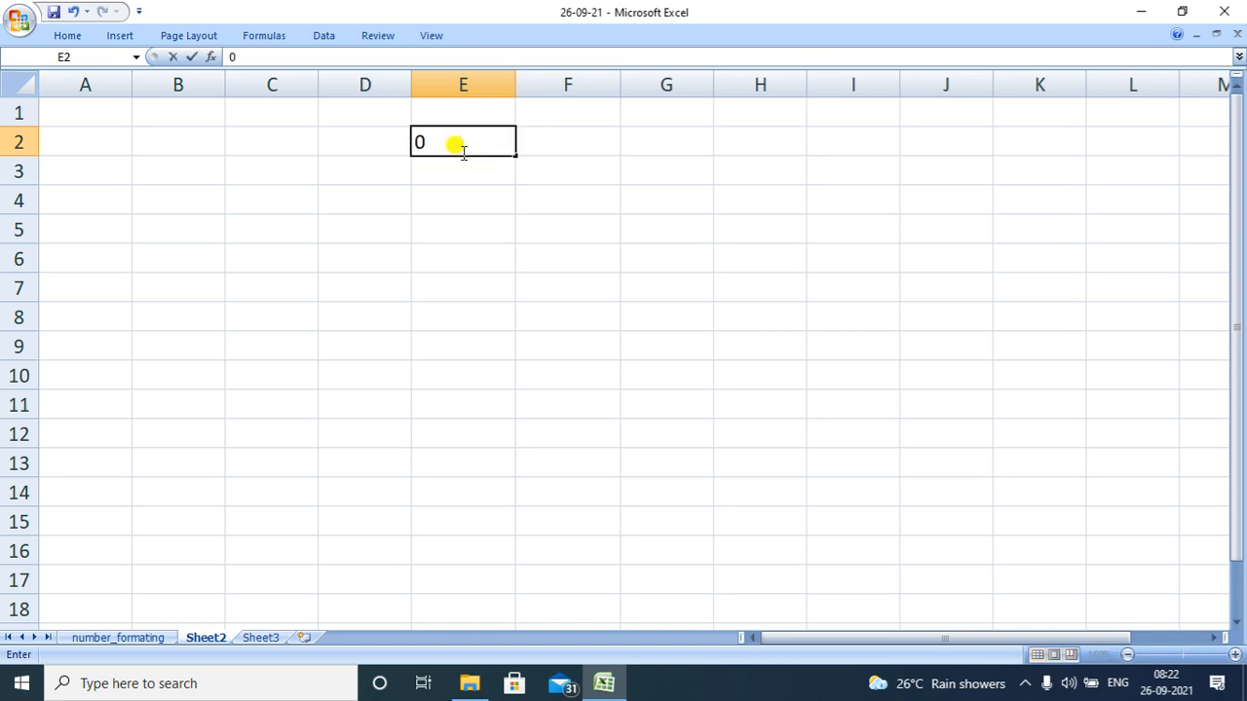
pyautogui.click(446, 170)
pyautogui.write('0')
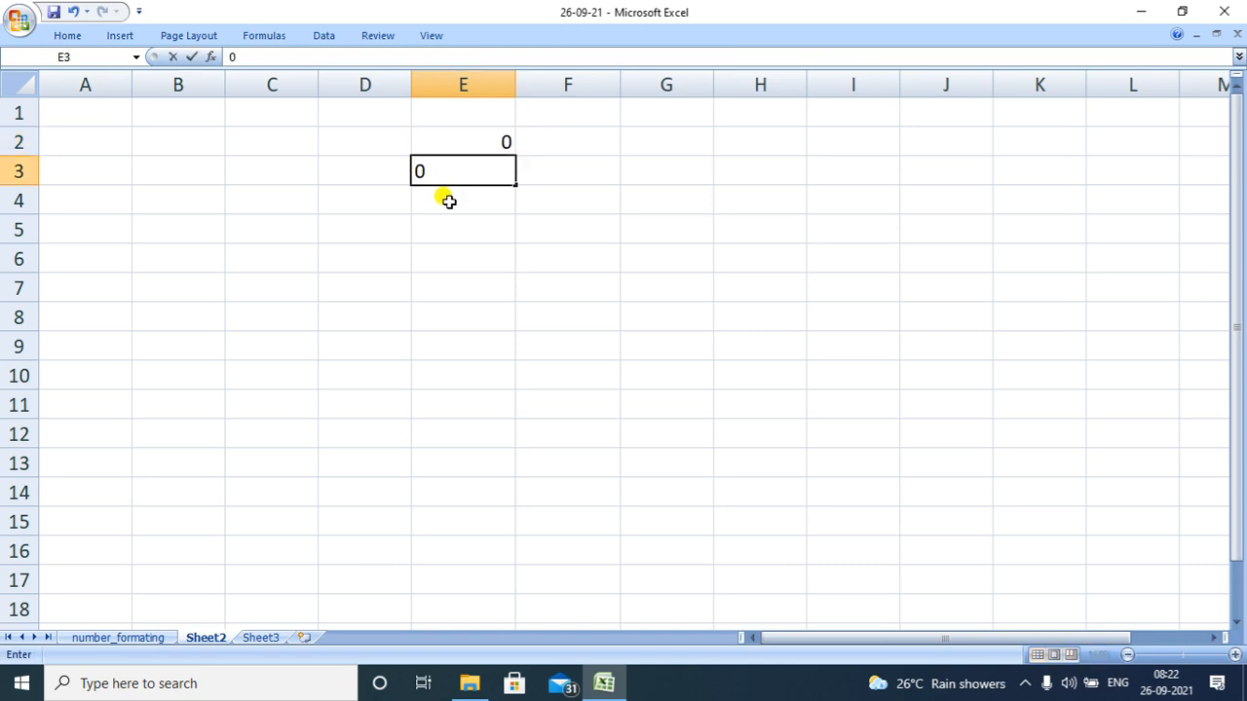
pyautogui.click(449, 200)
pyautogui.write('1')
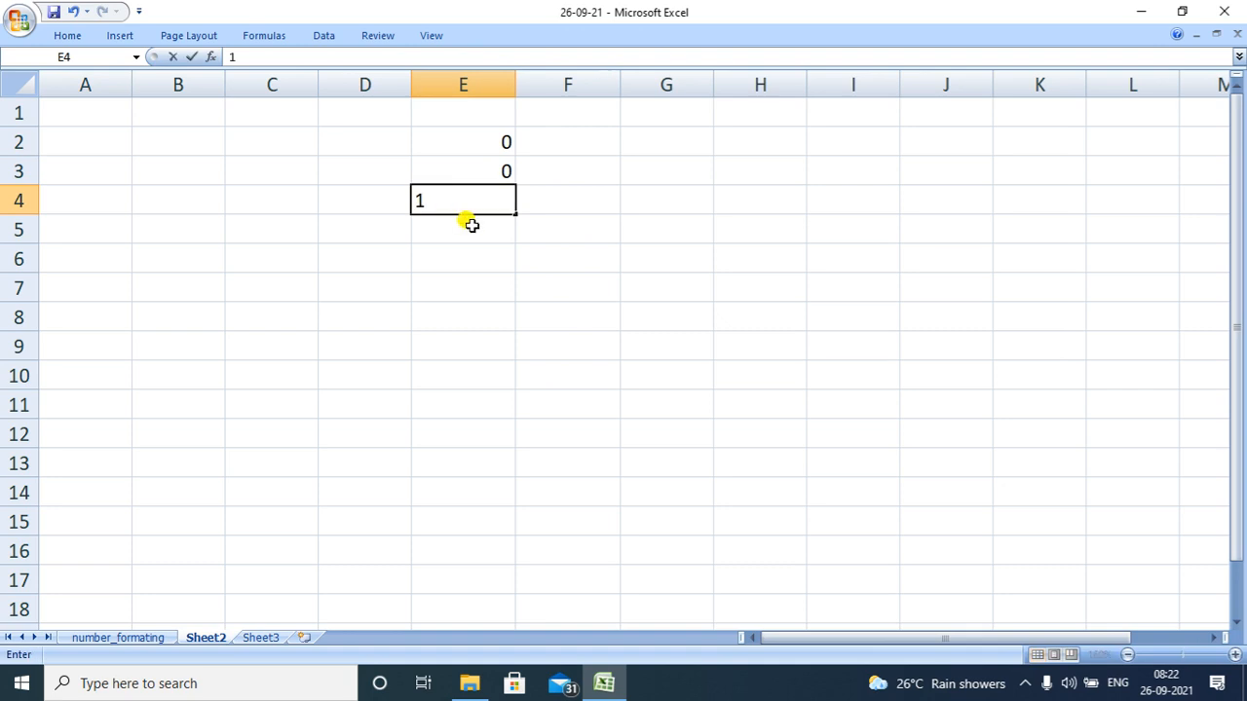
pyautogui.click(470, 235)
pyautogui.write('1')
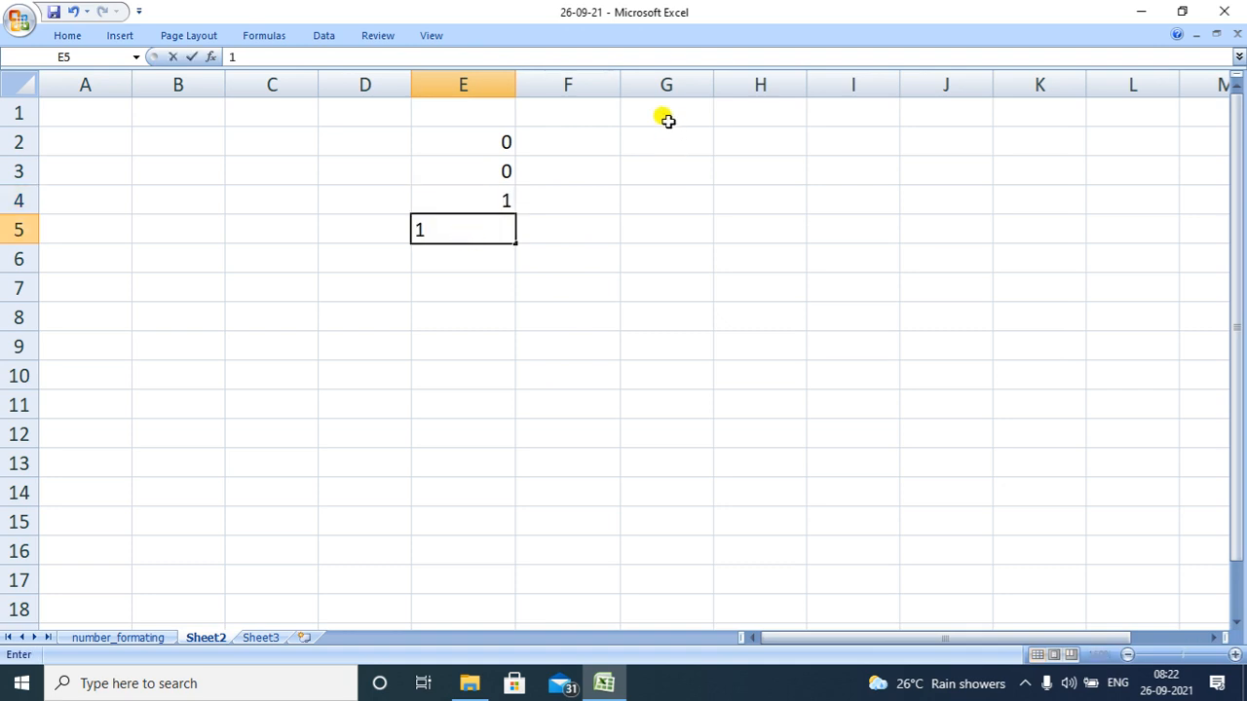
# Enter the values 0, 1, 0 and 1 in cells F2 to F5.
pyautogui.click(600, 139)
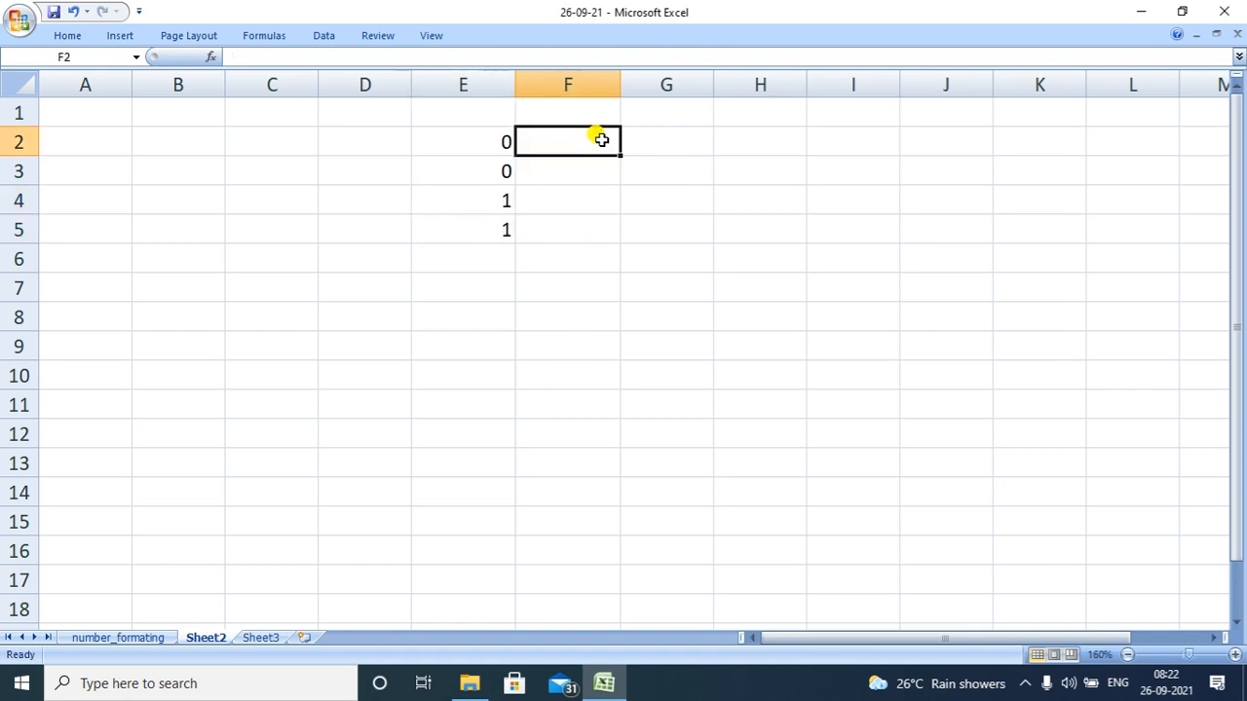
pyautogui.write('0')
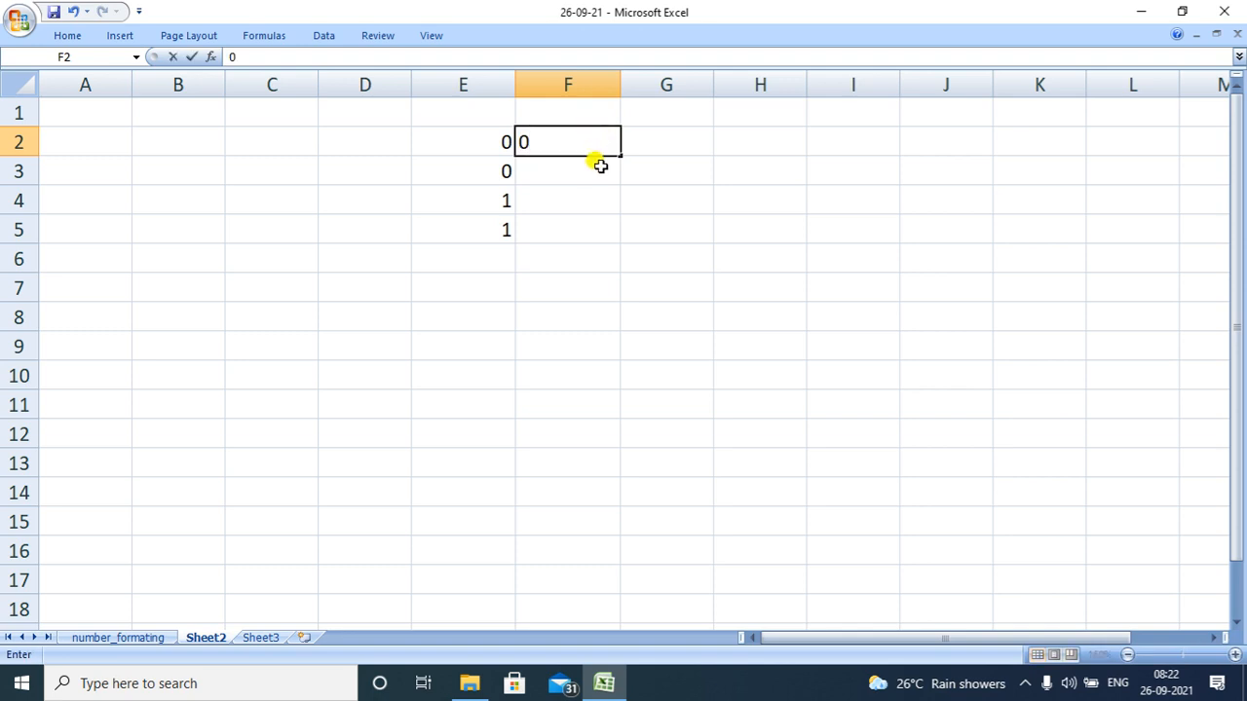
pyautogui.click(589, 170)
pyautogui.write('1')
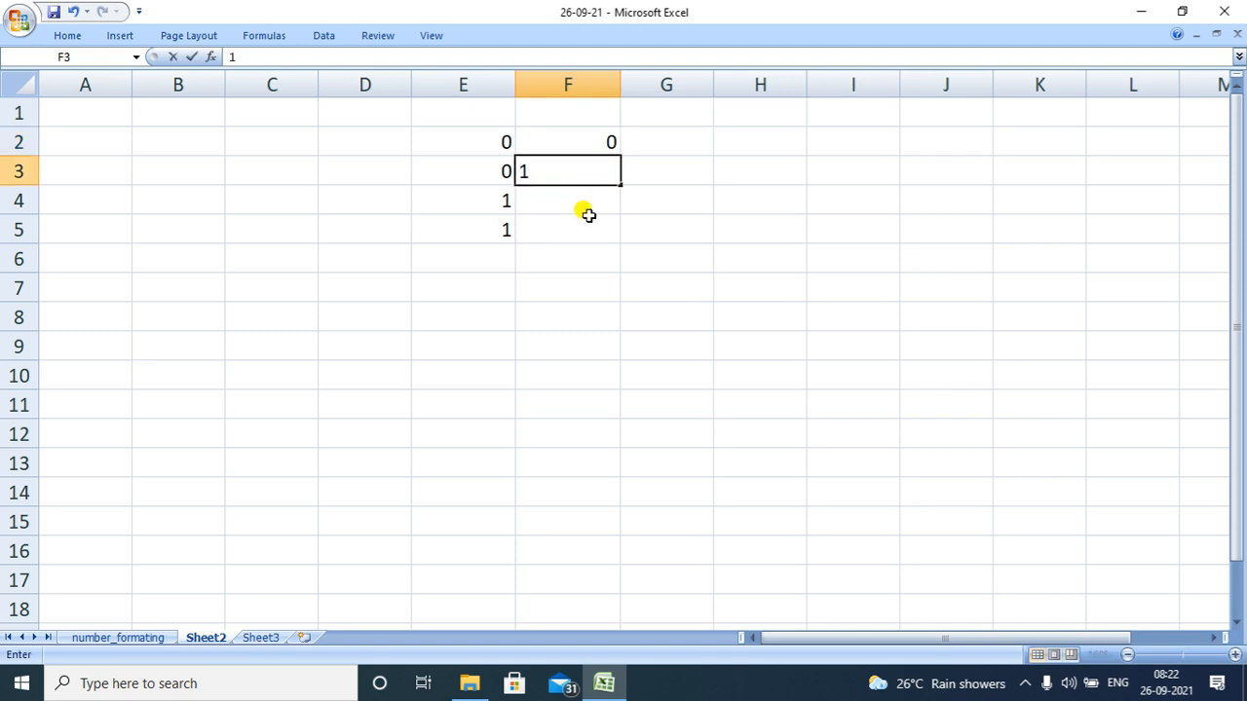
pyautogui.click(589, 202)
pyautogui.write('0')
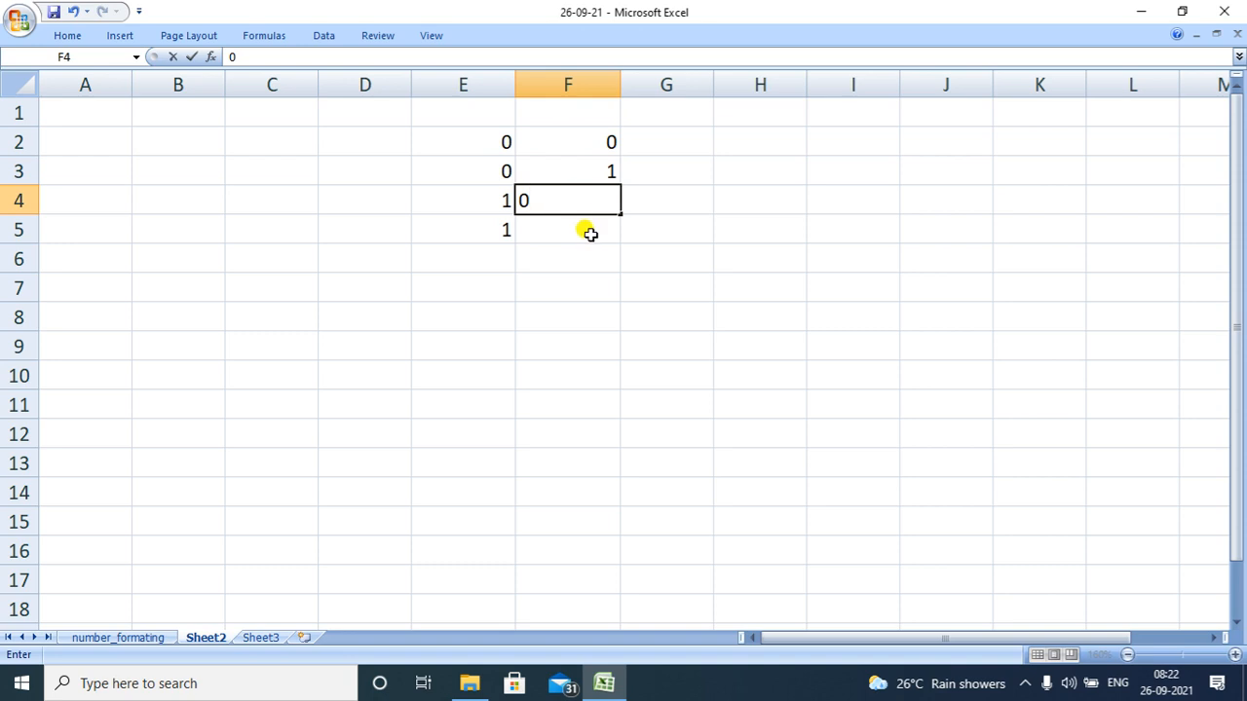
pyautogui.click(590, 232)
pyautogui.write('1')
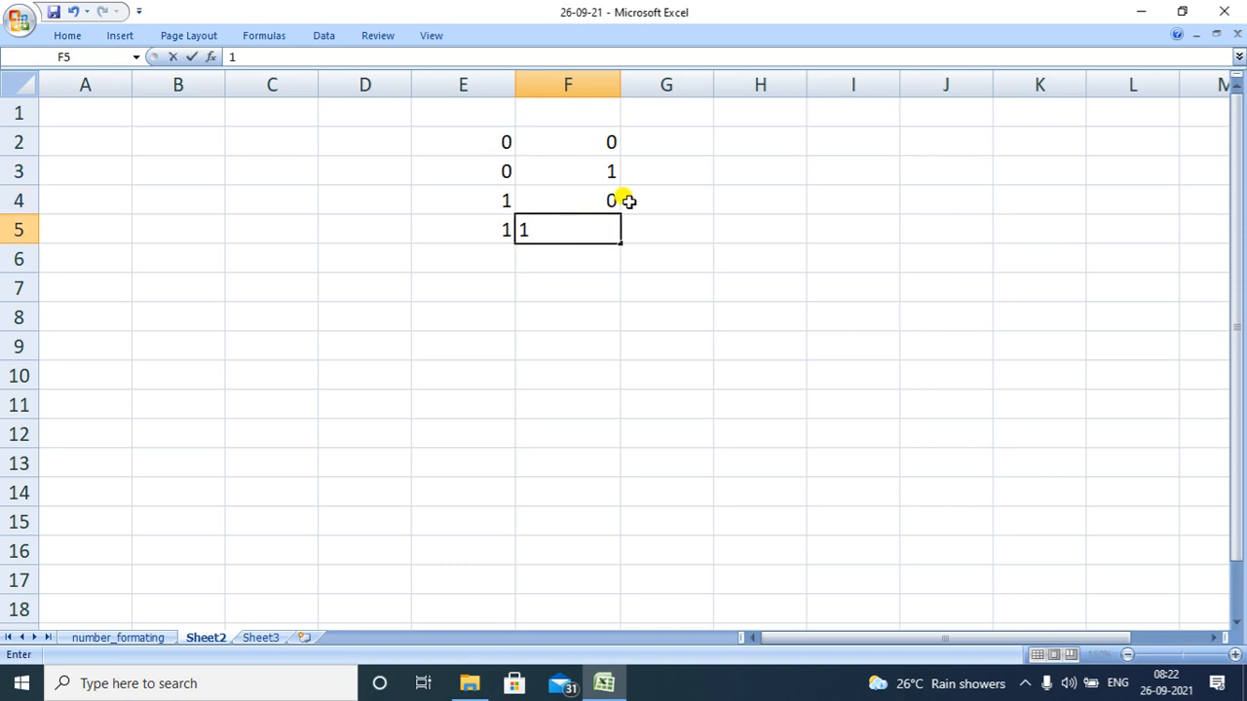
# Multiply E2 by F2 in cell G2 with the formula =E2*F2 and fill it down to G5.
pyautogui.click(656, 138)
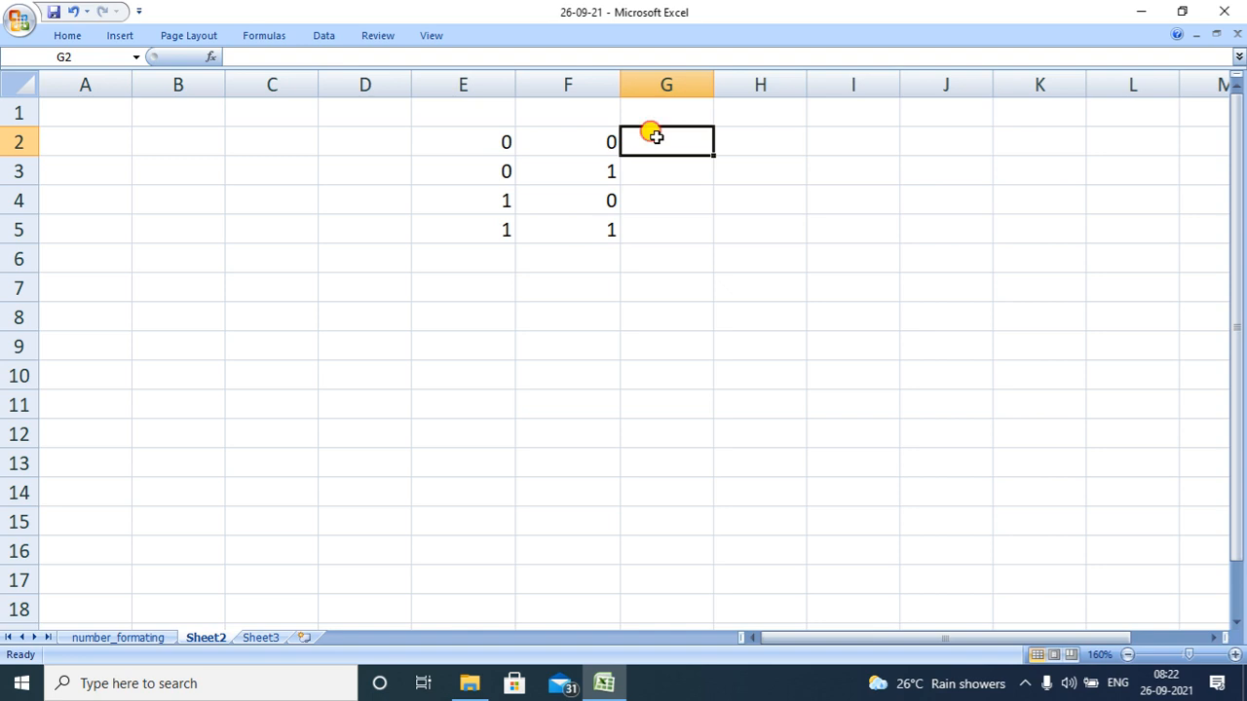
pyautogui.doubleClick(657, 137)
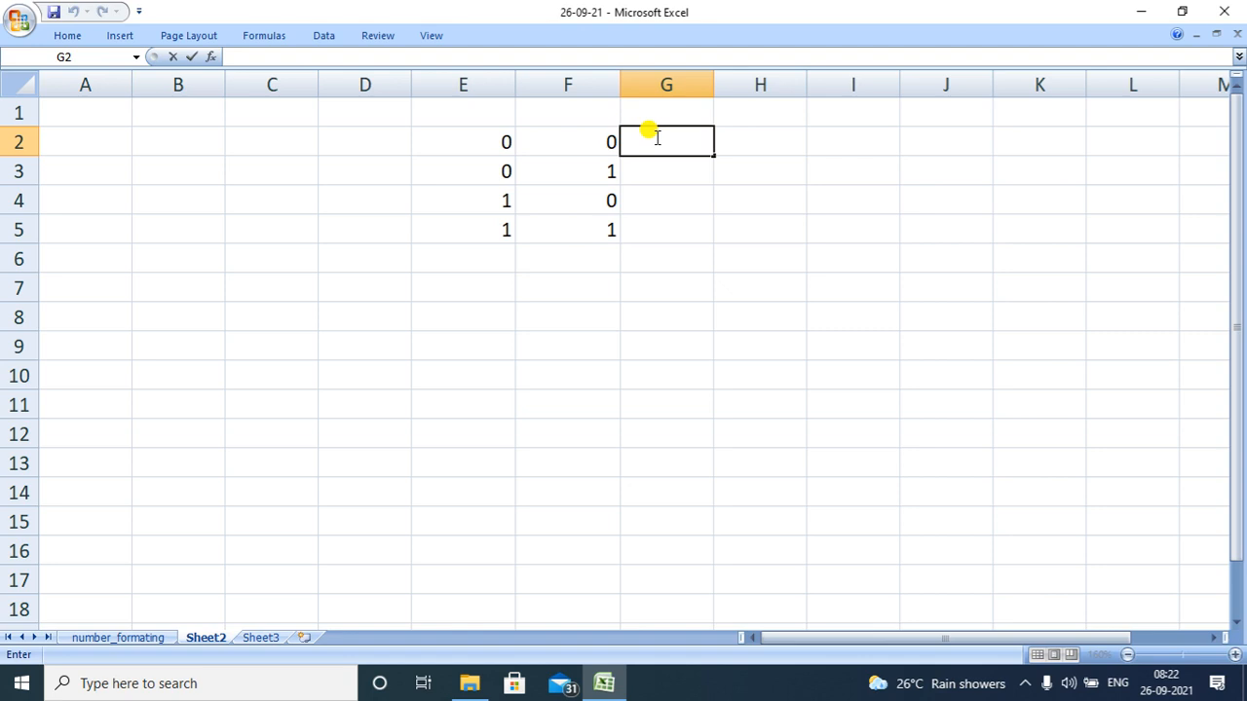
pyautogui.write('=')
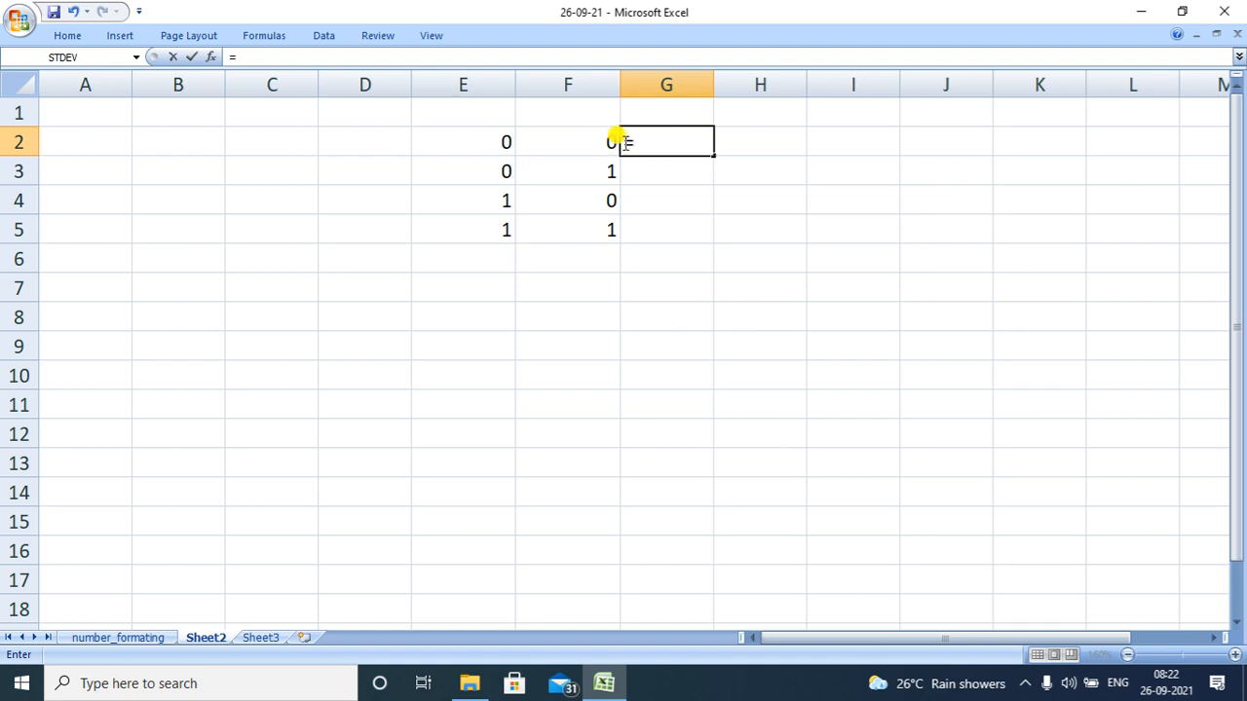
pyautogui.click(496, 143)
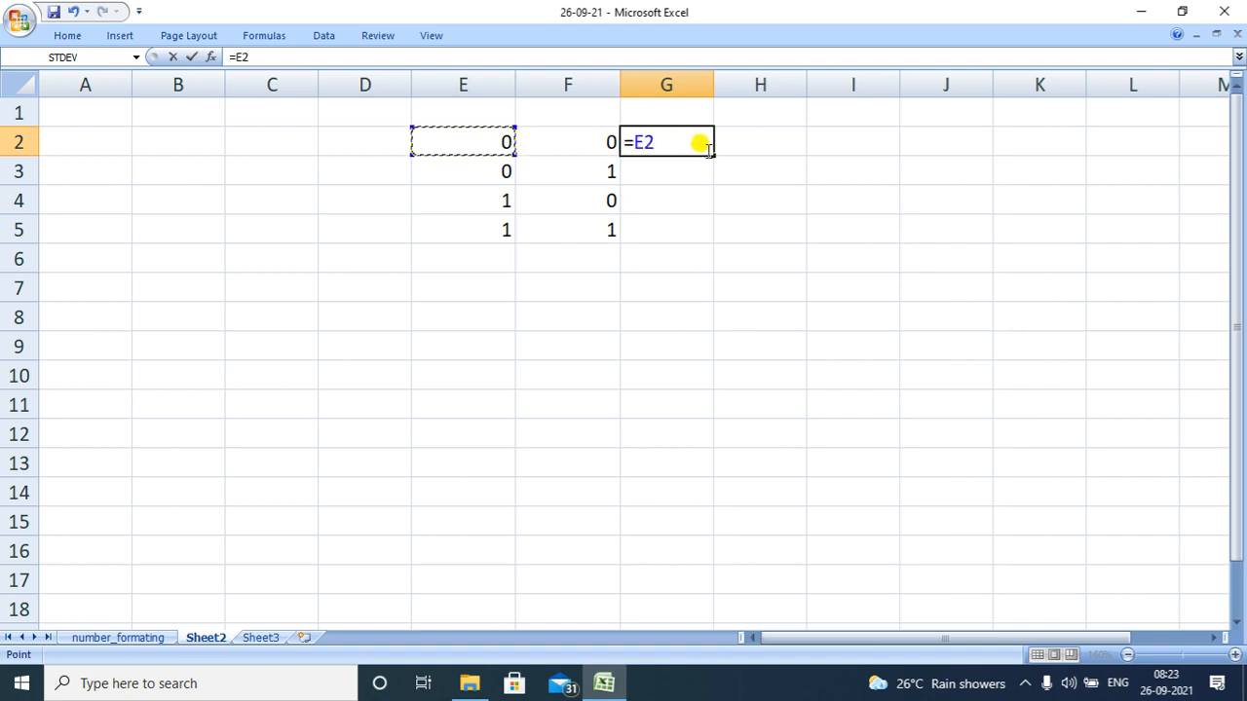
pyautogui.write('*')
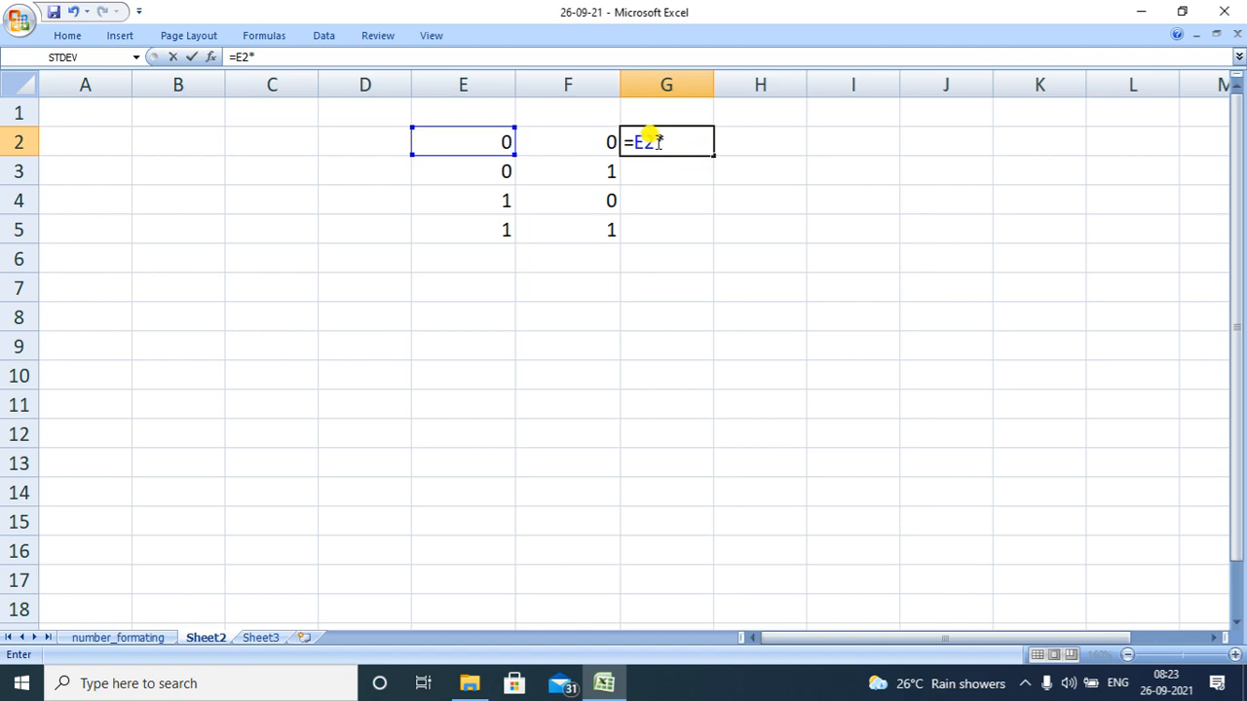
pyautogui.click(576, 136)
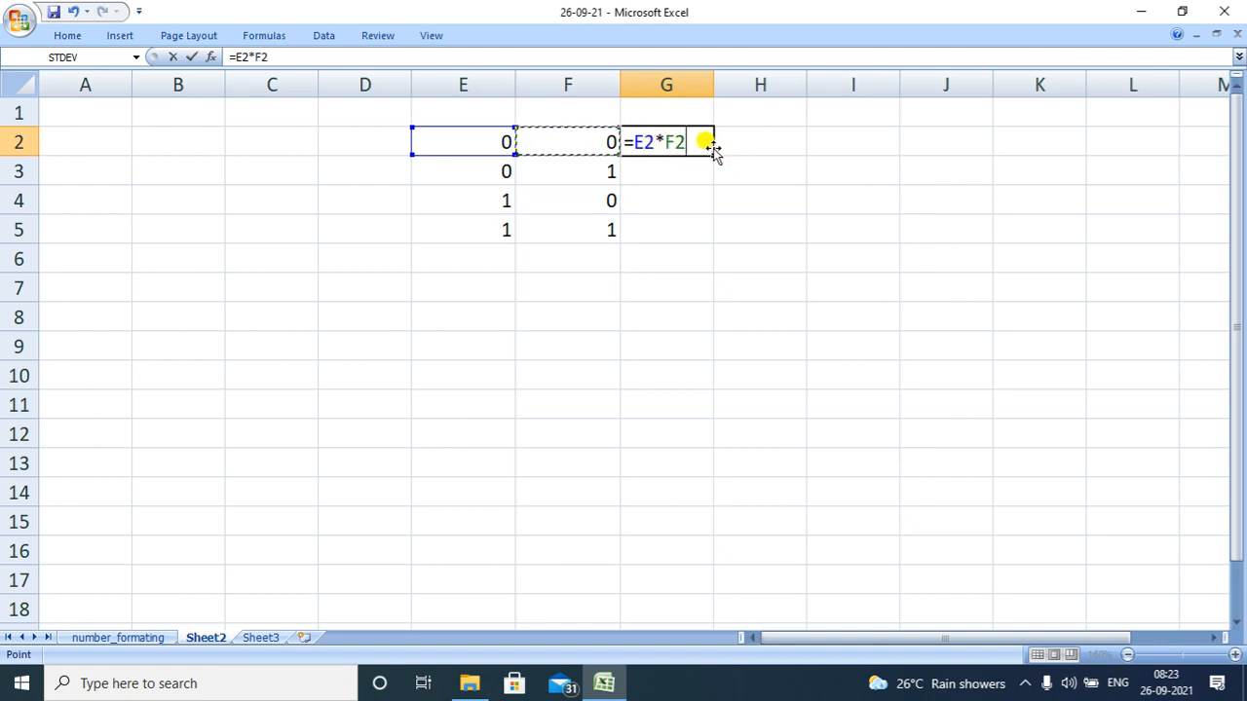
pyautogui.press('Return')
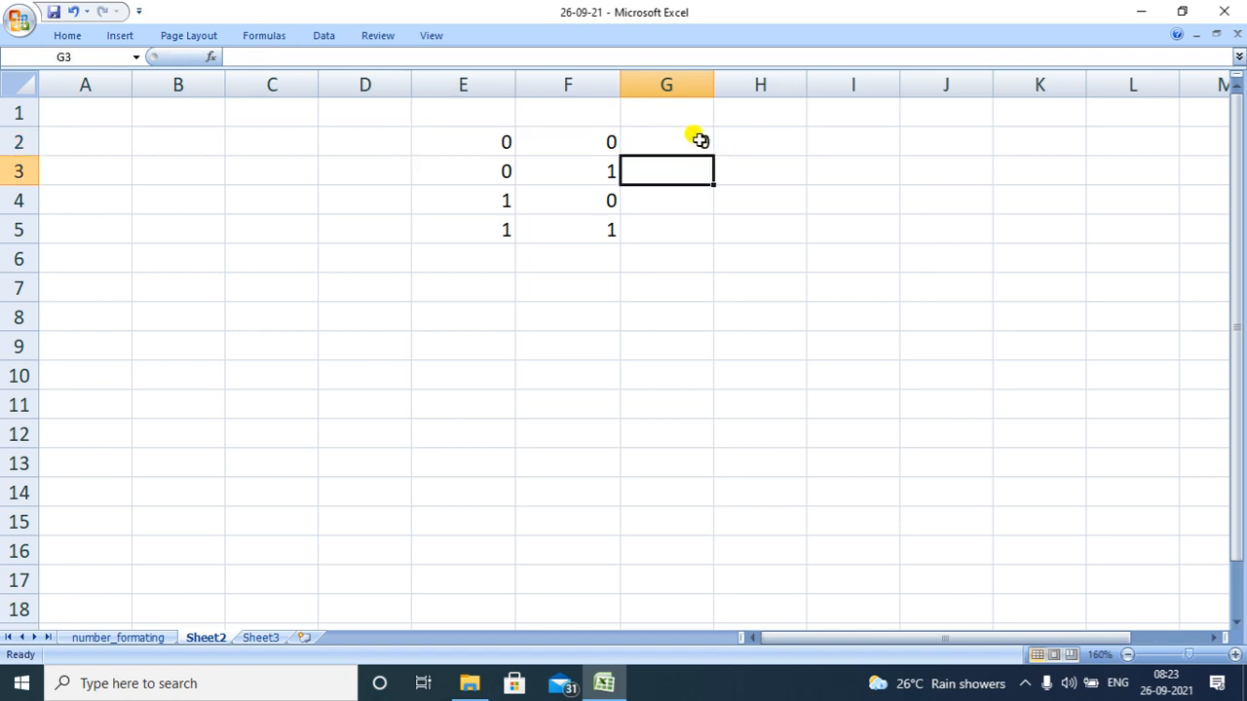
pyautogui.click(700, 141)
pyautogui.moveTo(712, 153); pyautogui.dragTo(708, 236)
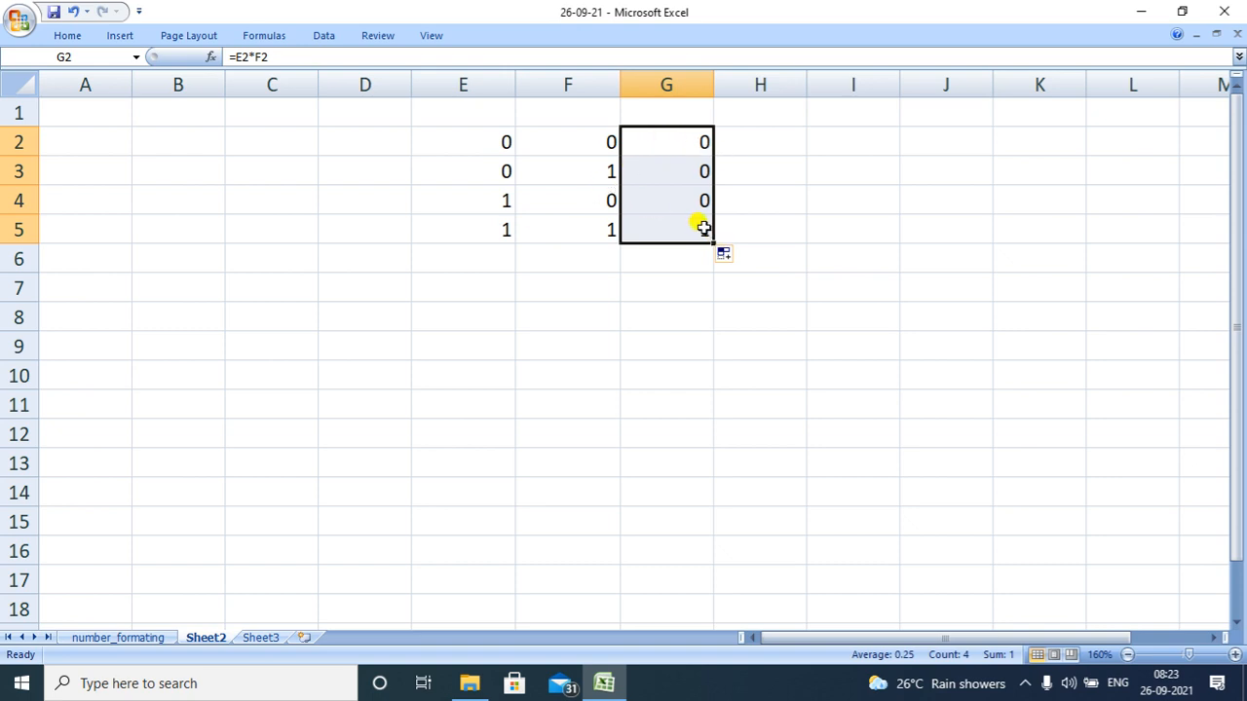
# Enter the values 0, 0, 1 and 1 in cells E7 to E10.
pyautogui.click(503, 294)
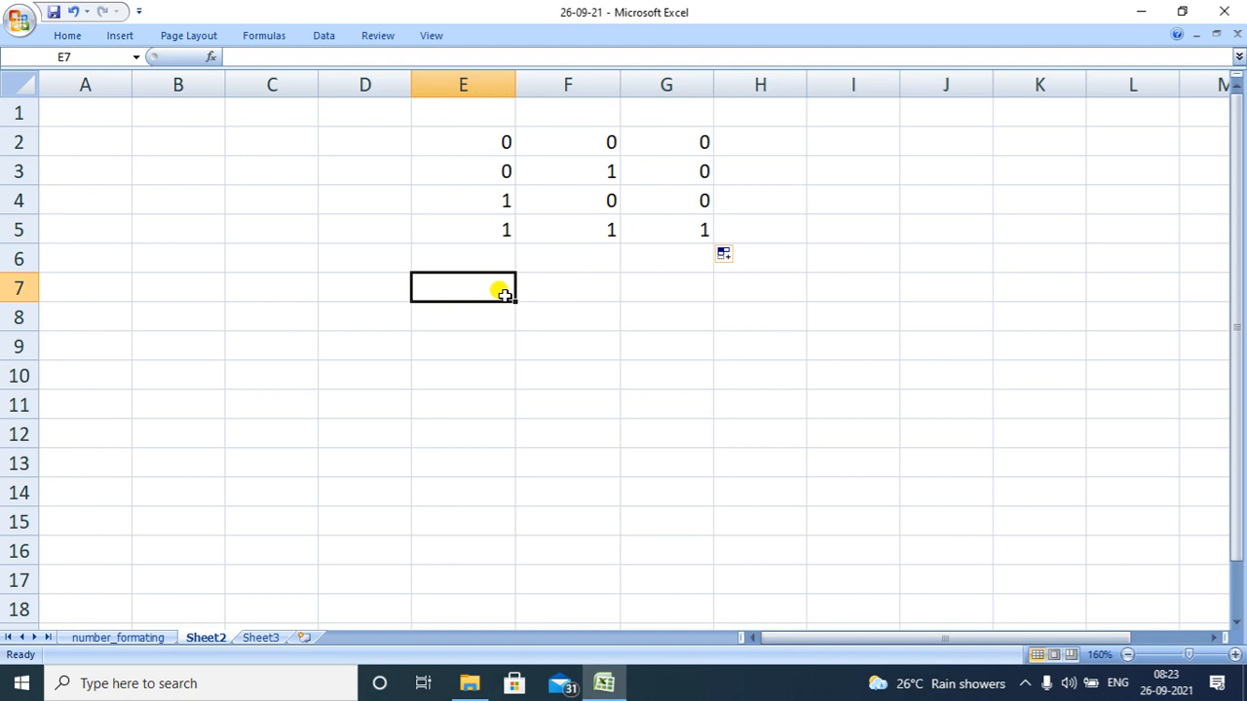
pyautogui.write('0')
pyautogui.click(498, 313)
pyautogui.write('0')
pyautogui.click(506, 350)
pyautogui.write('1')
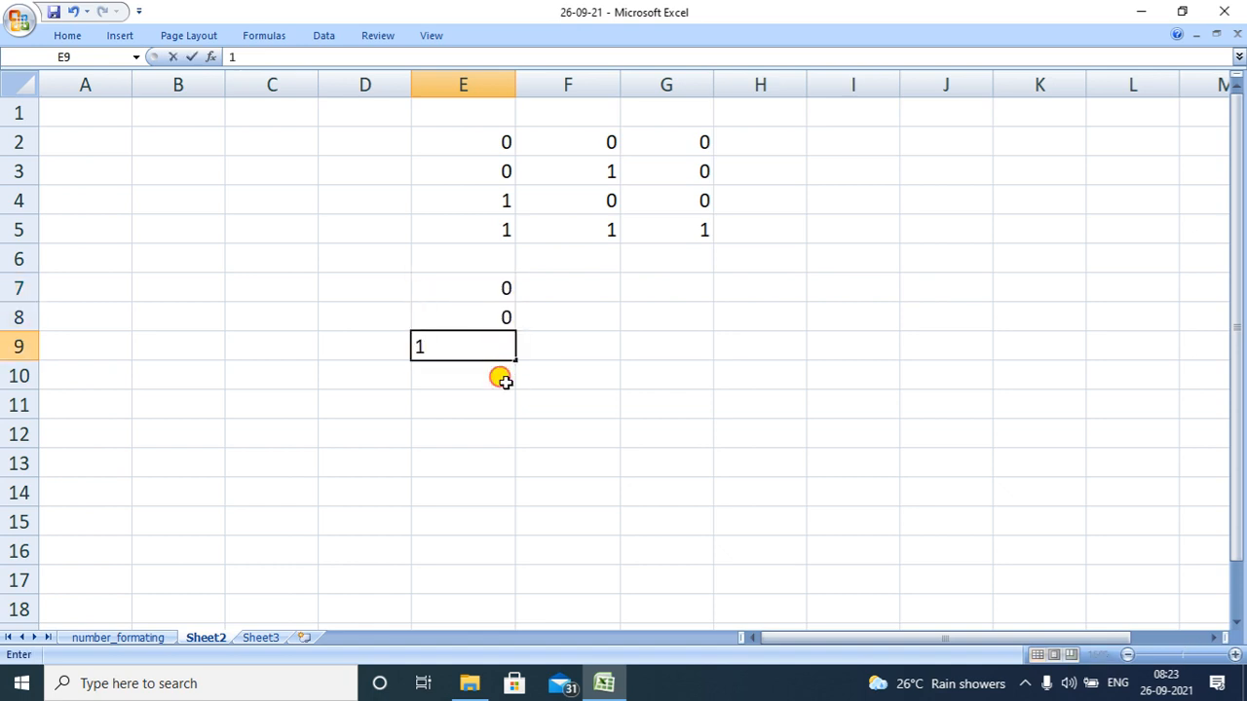
pyautogui.click(505, 380)
pyautogui.write('1')
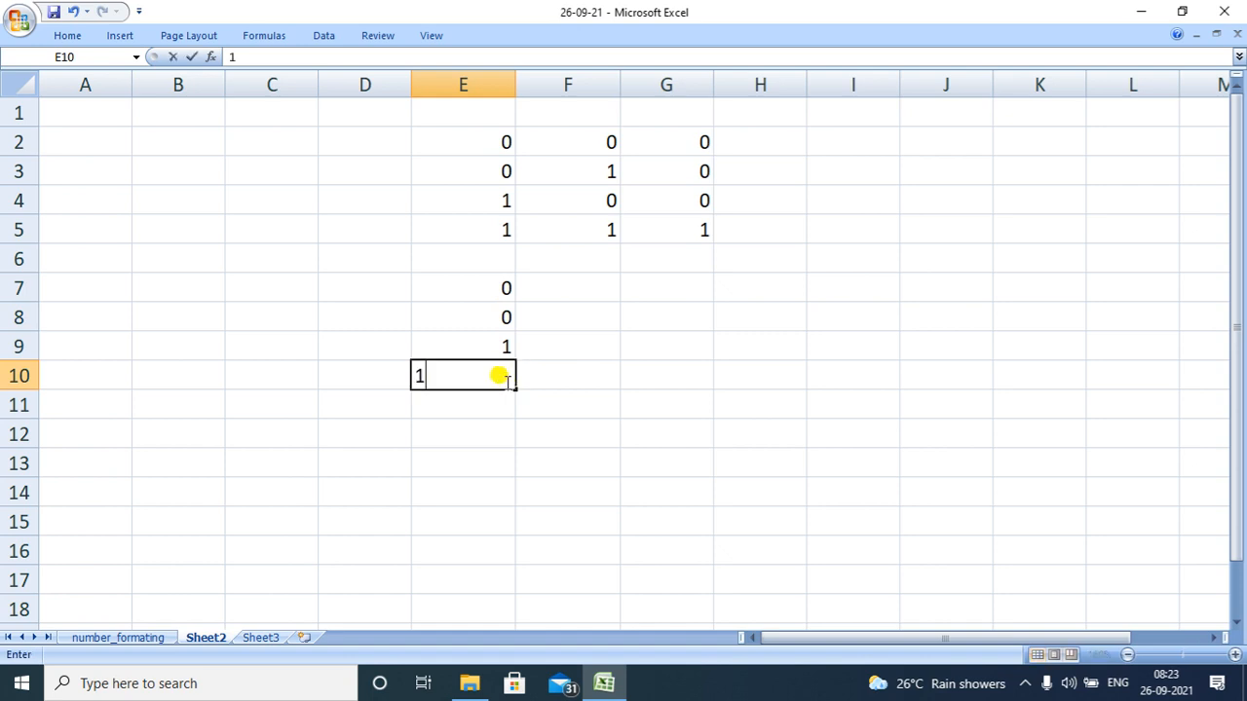
# Enter the values 0, 1, 0 and 1 in cells F7 to F10.
pyautogui.click(606, 307)
pyautogui.press('Down')
pyautogui.click(591, 287)
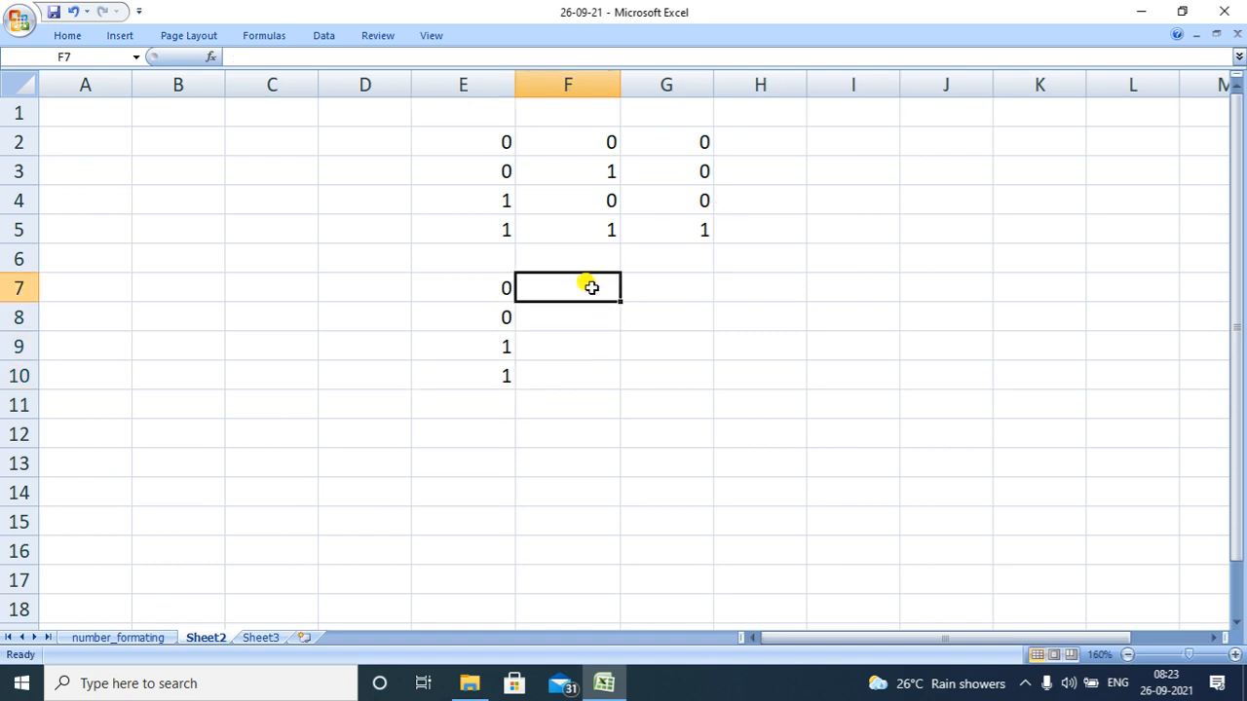
pyautogui.write('0')
pyautogui.press('Return')
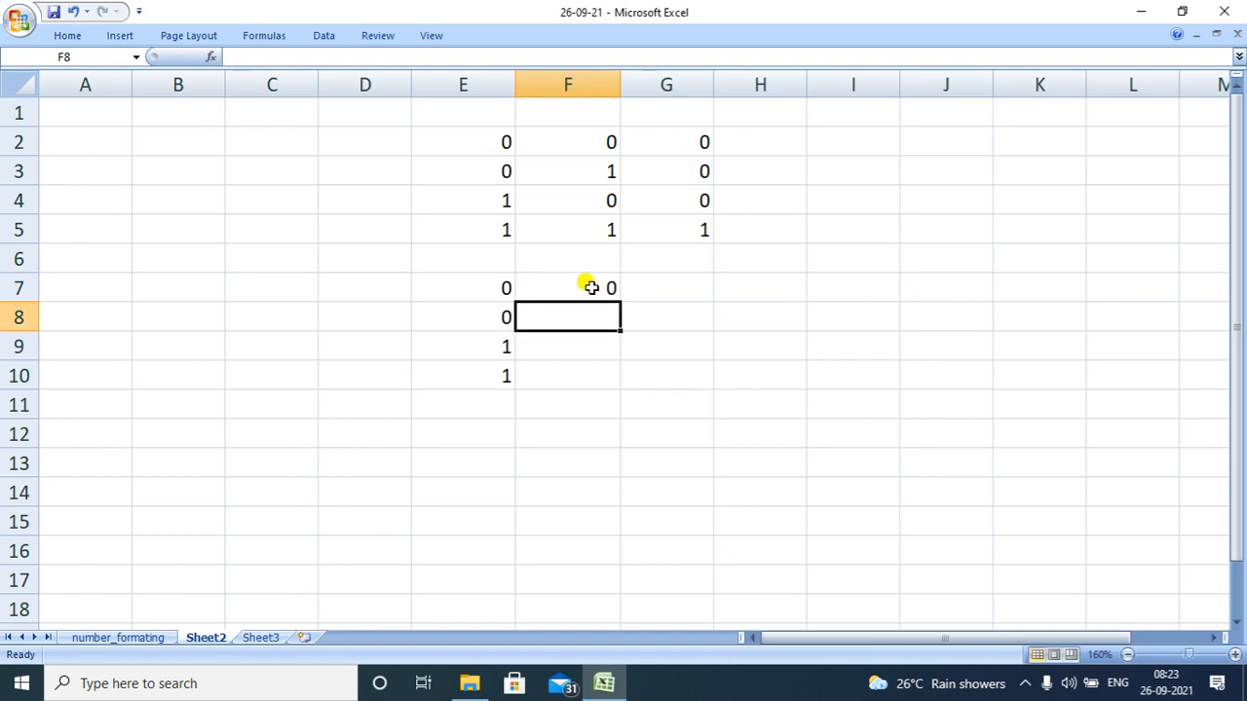
pyautogui.write('1')
pyautogui.press('Return')
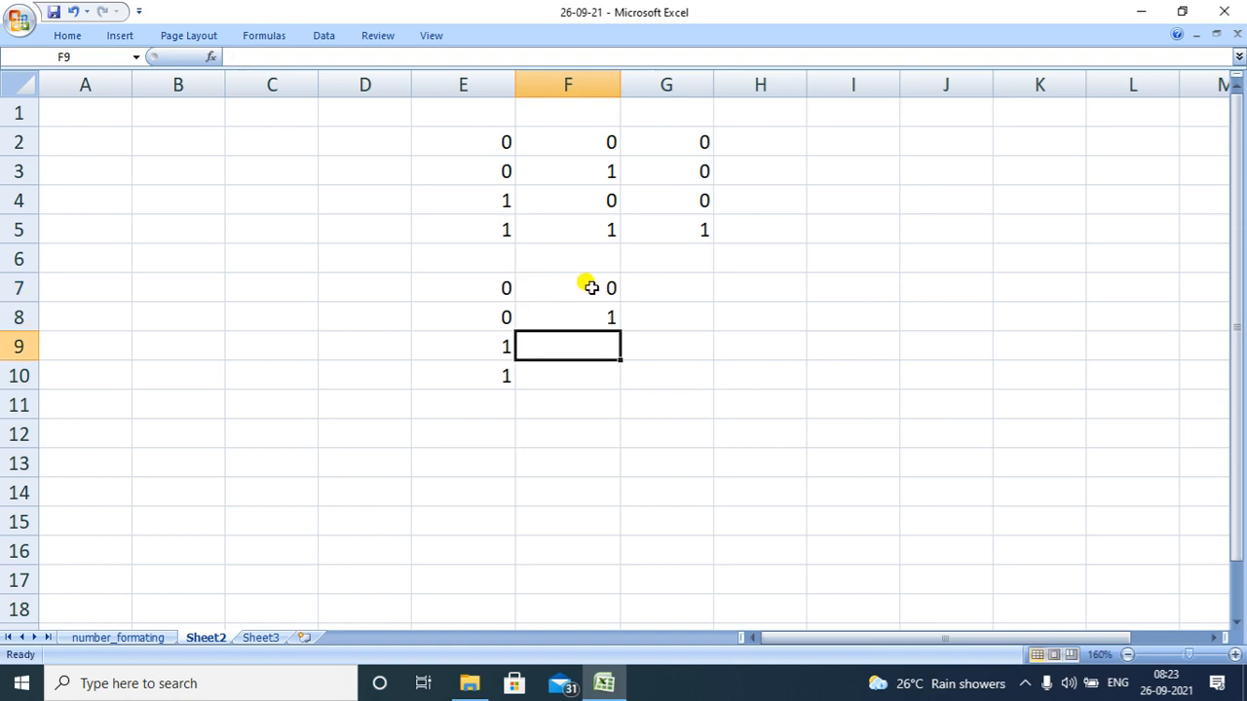
pyautogui.write('0')
pyautogui.press('Return')
pyautogui.write('1')
pyautogui.press('Return')
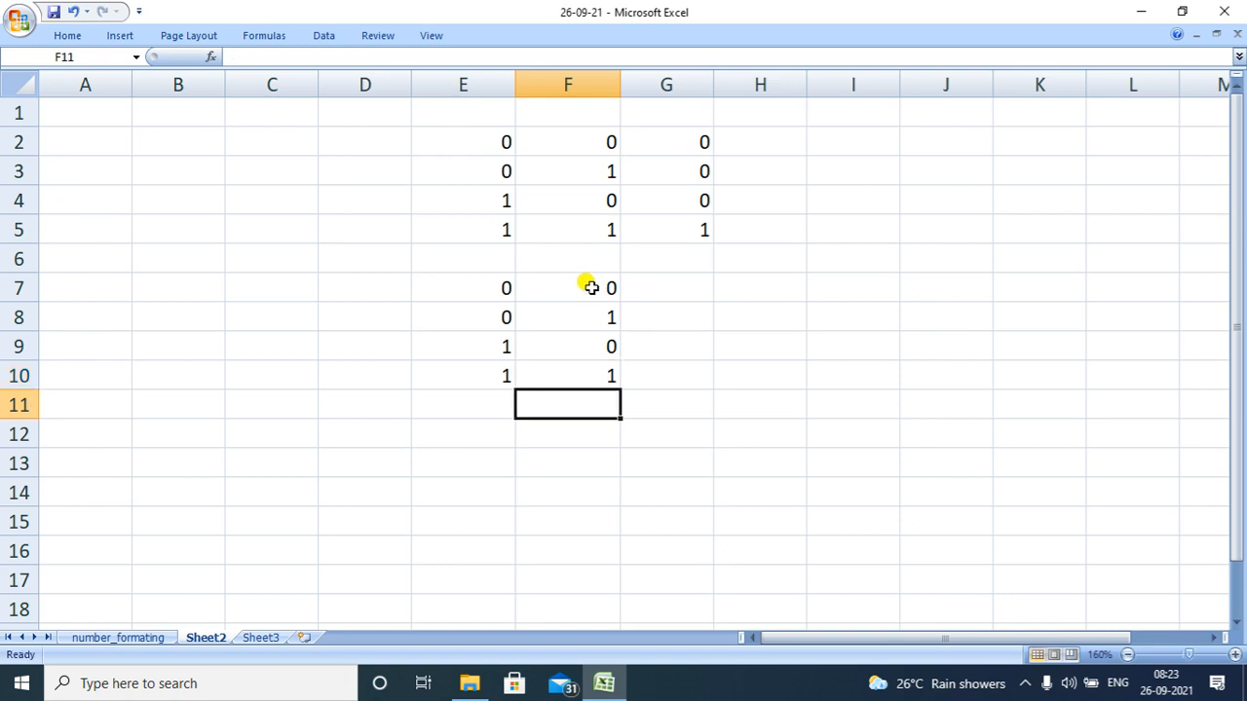
pyautogui.click(653, 291)
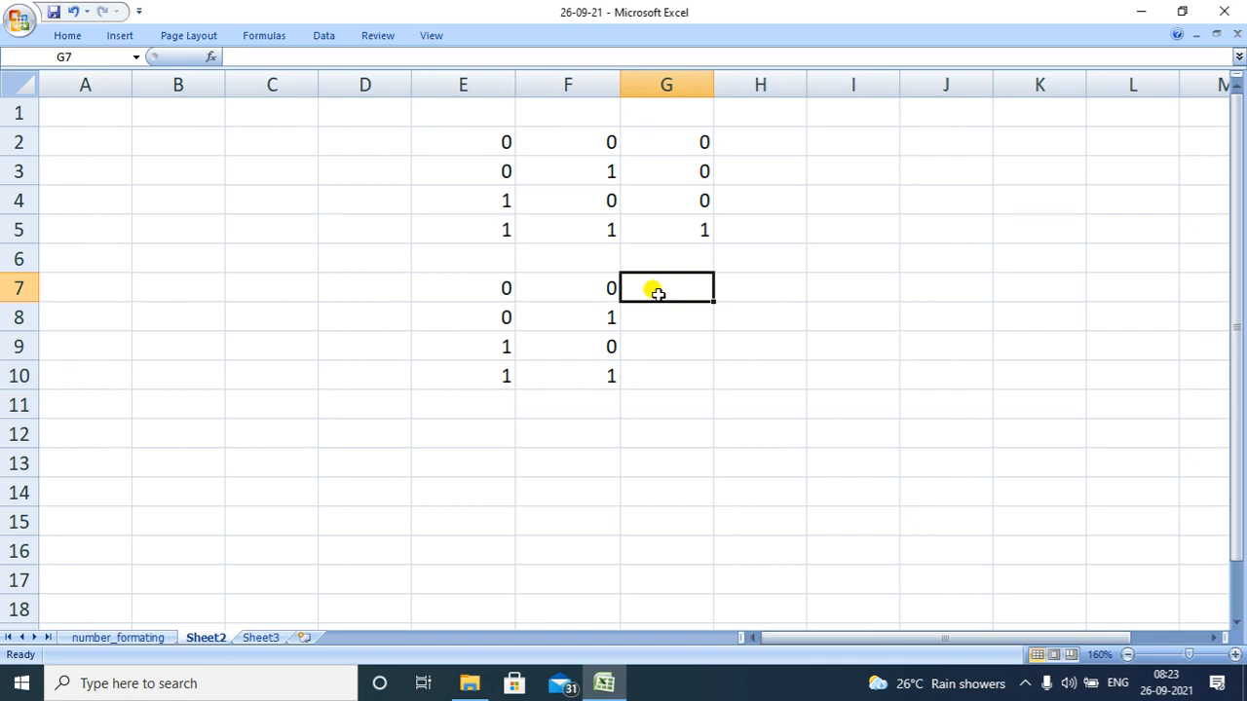
pyautogui.write('=')
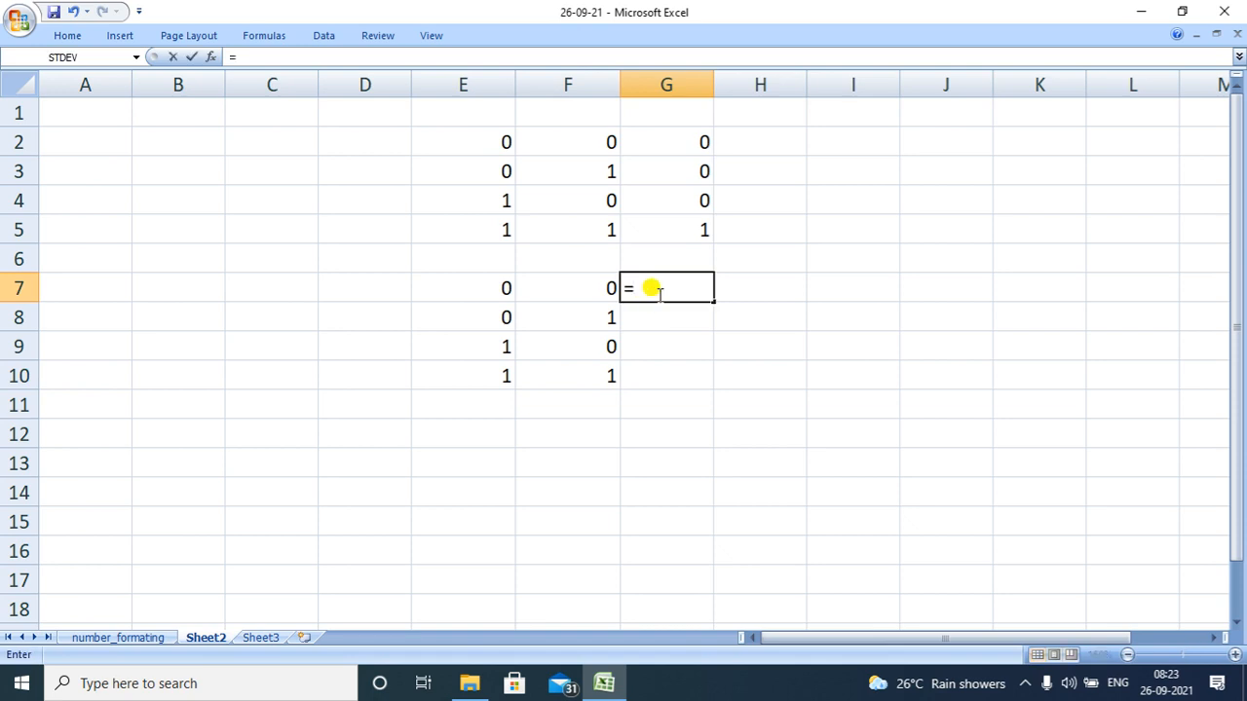
pyautogui.write('su')
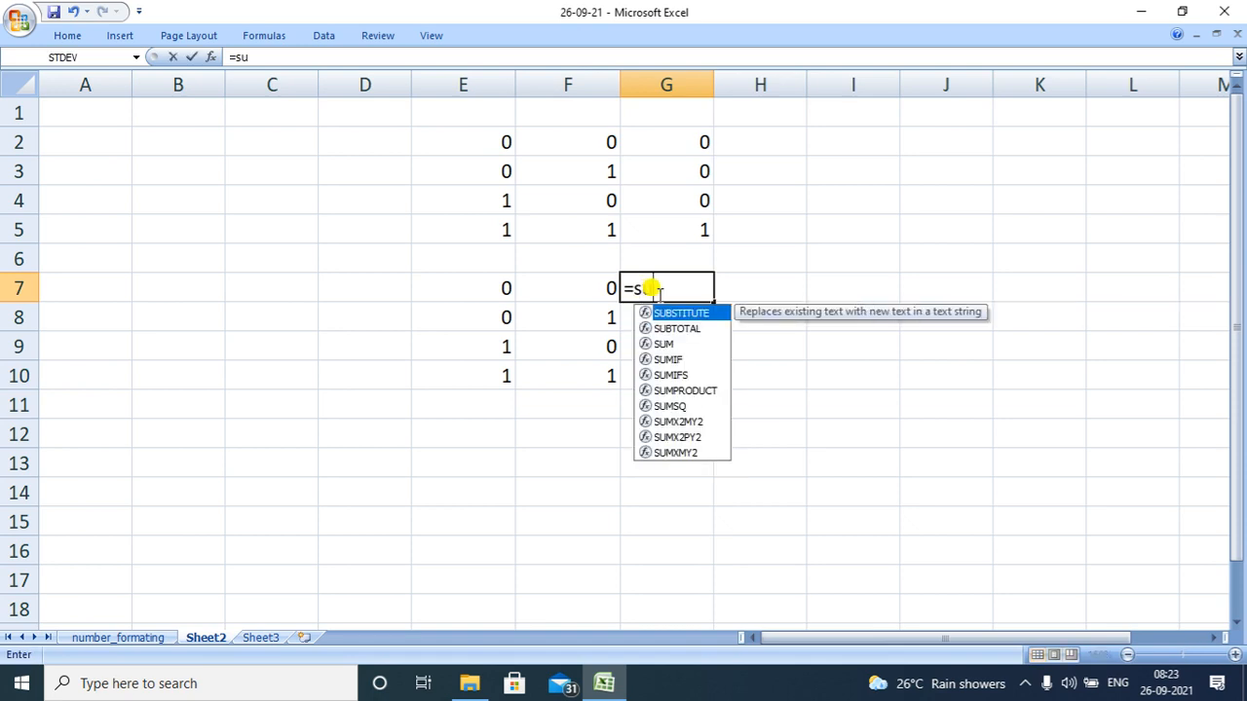
pyautogui.click(675, 345)
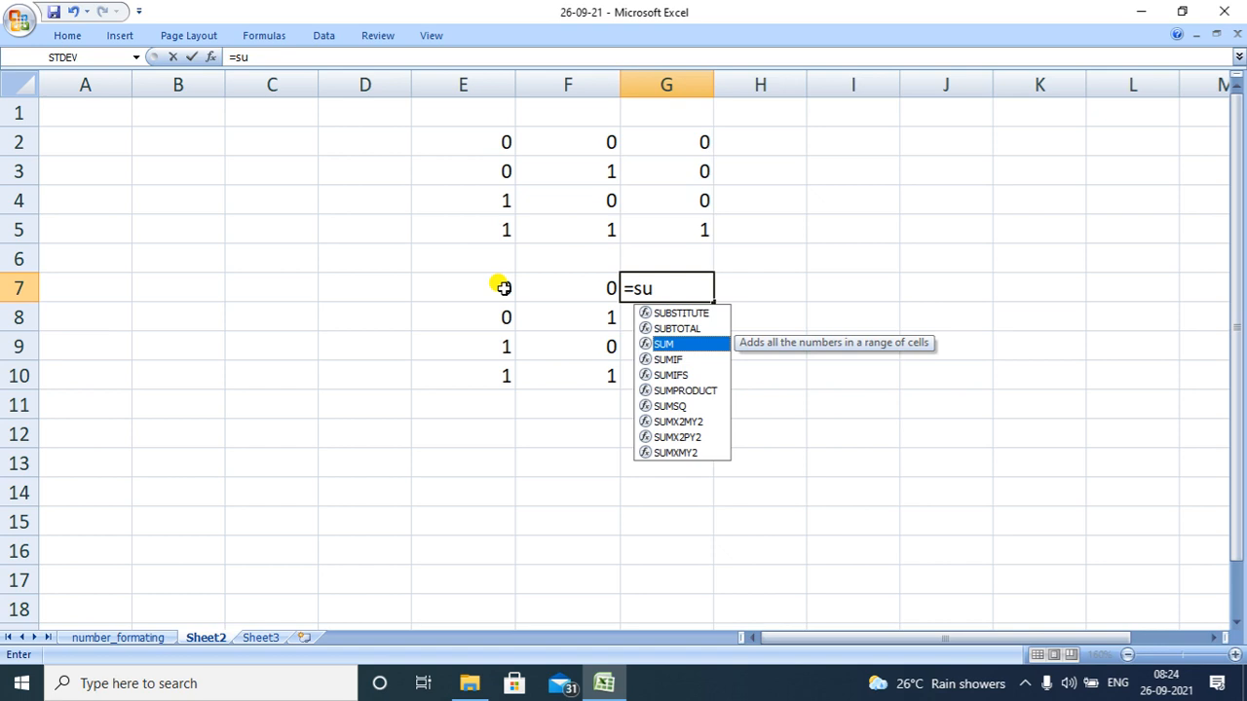
pyautogui.doubleClick(679, 345)
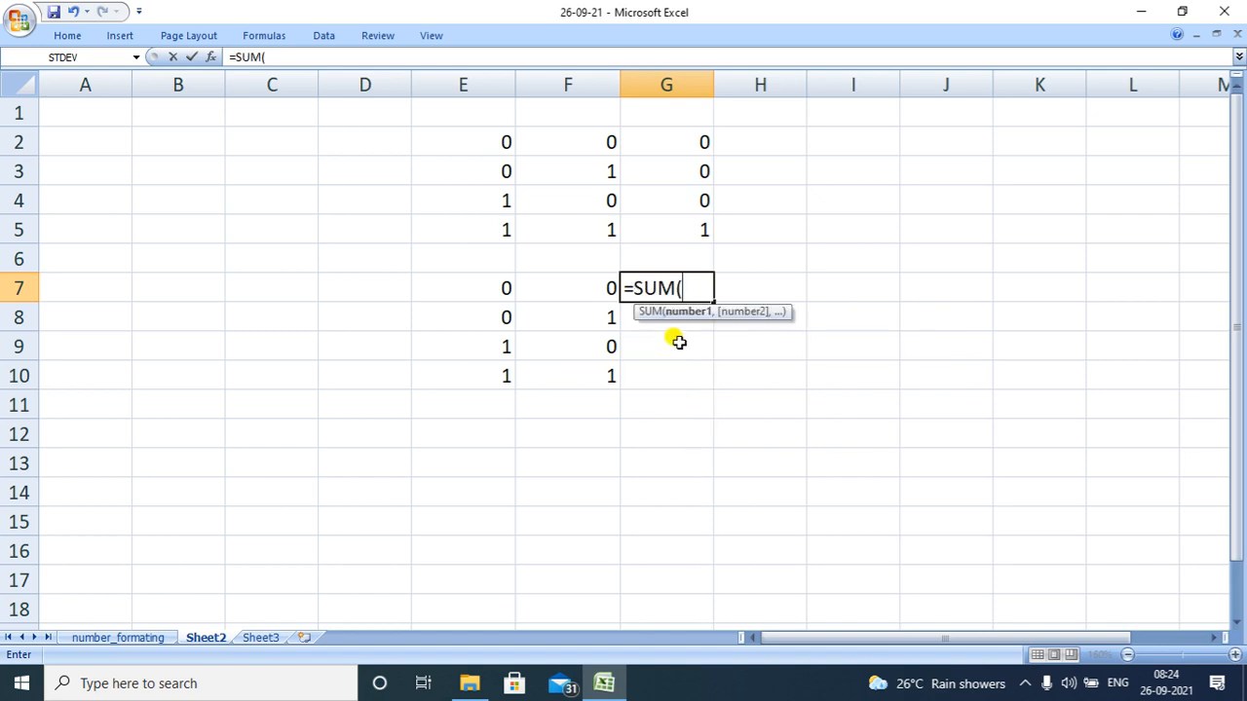
pyautogui.click(501, 284)
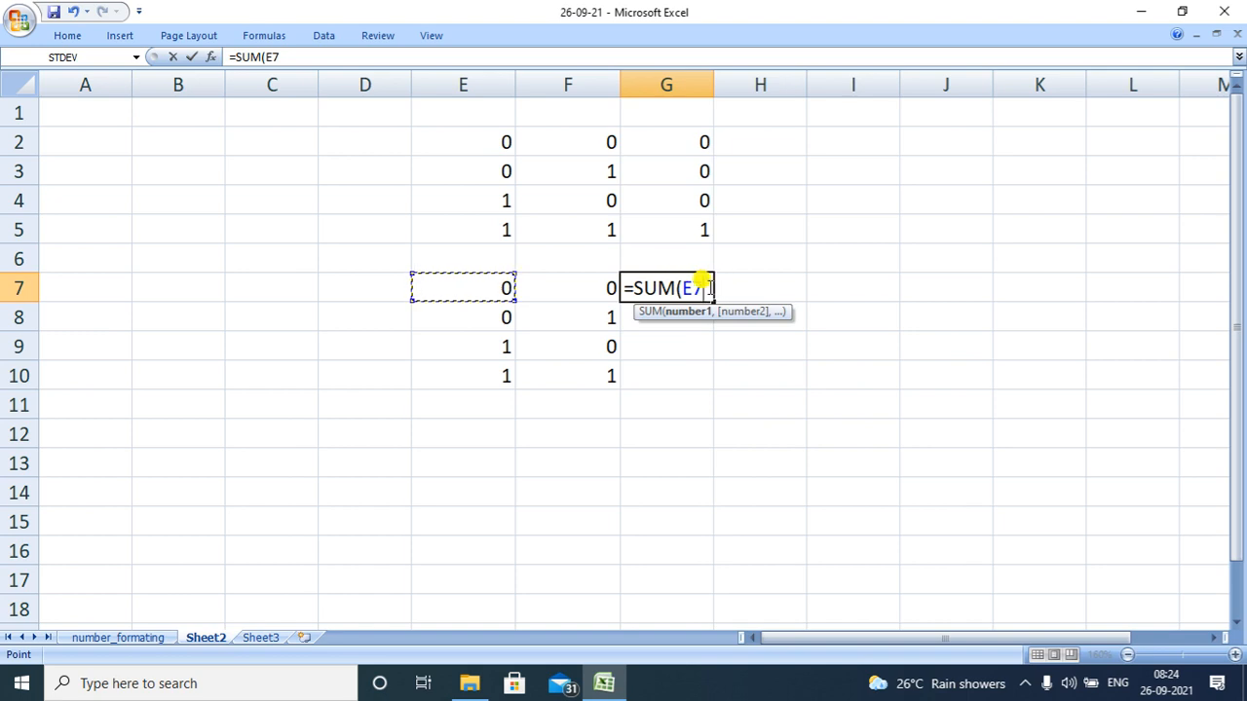
pyautogui.click(611, 288)
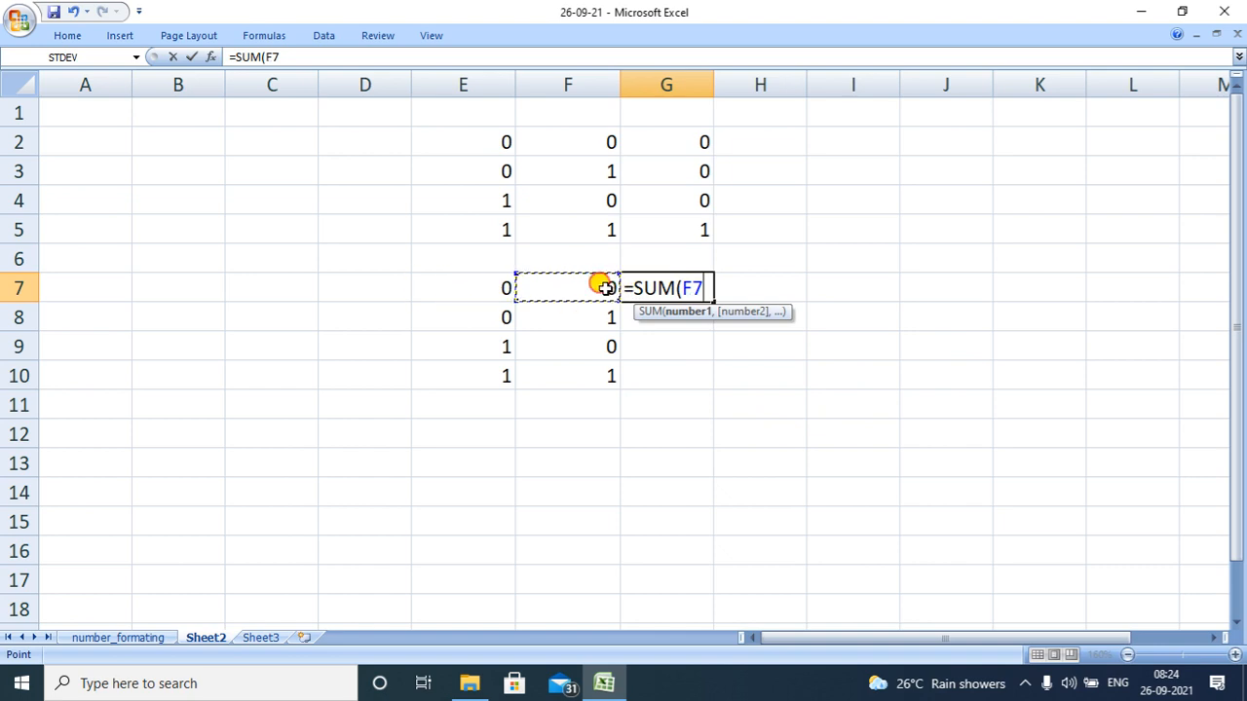
pyautogui.click(703, 287)
pyautogui.click(505, 287)
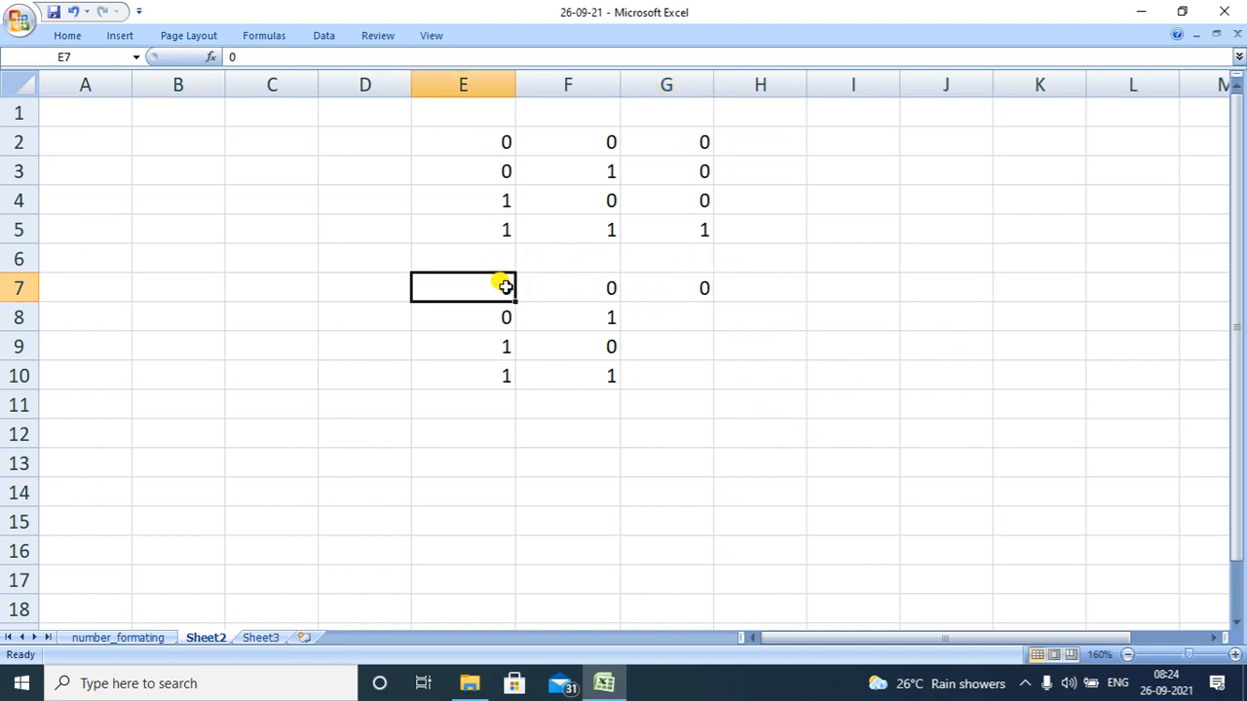
pyautogui.click(671, 287)
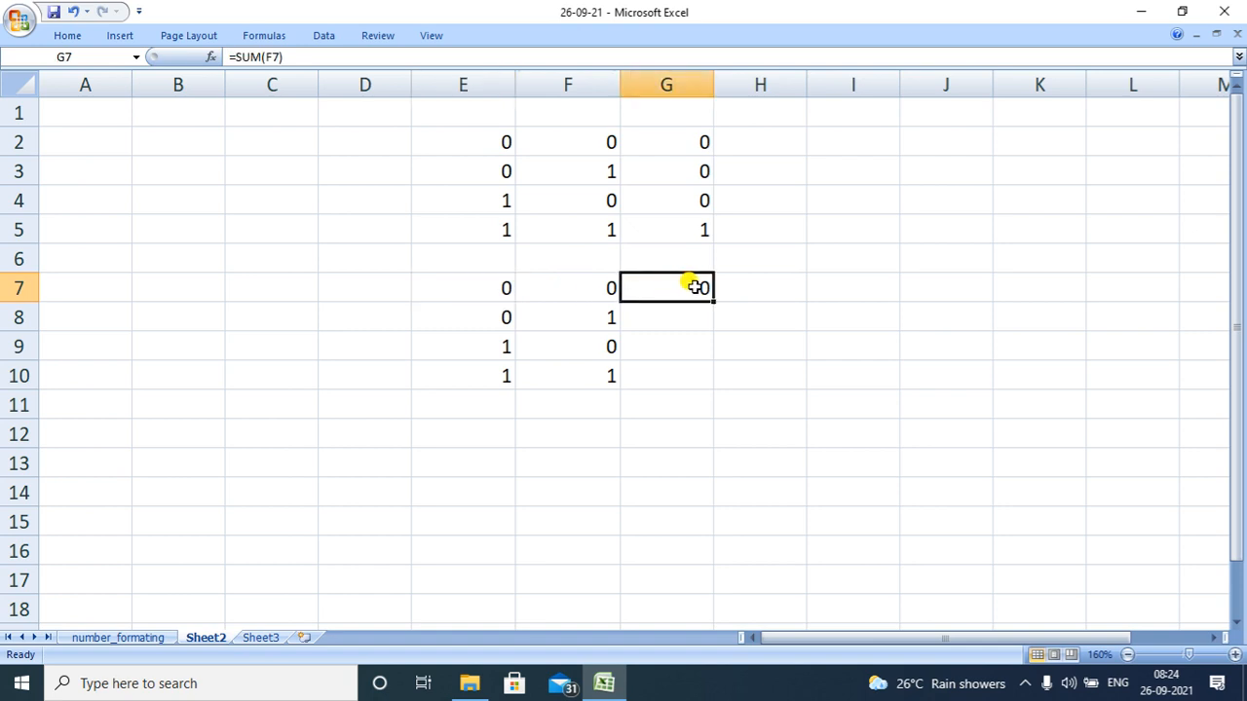
pyautogui.press('Delete')
# Add E7 and F7 in cell G7 with the formula =SUM(E7+F7) and fill it down to G10.
pyautogui.doubleClick(695, 286)
pyautogui.write('=s')
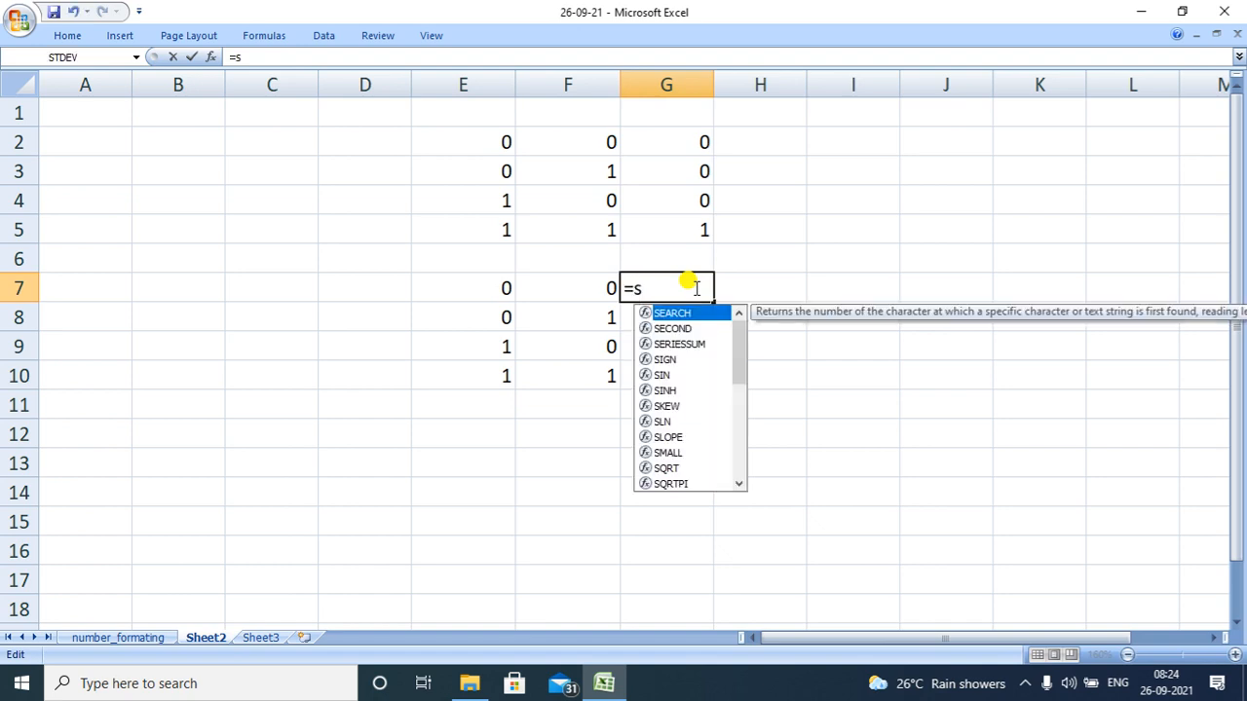
pyautogui.write('u')
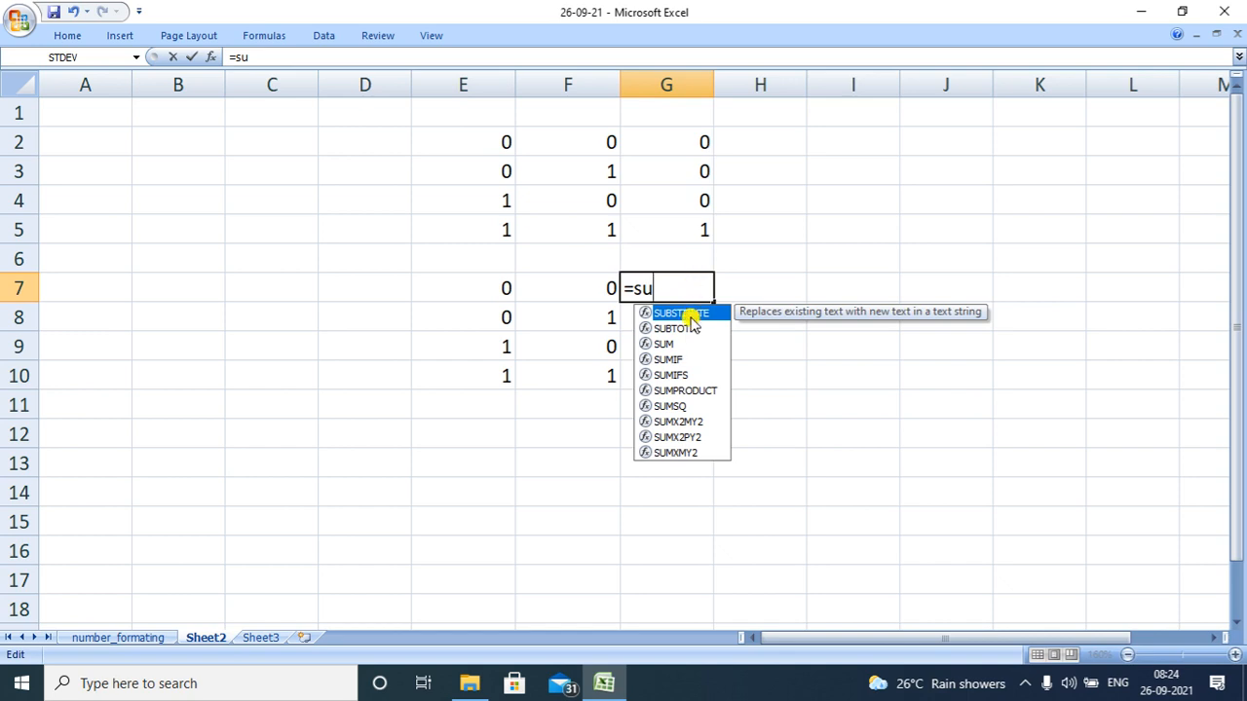
pyautogui.click(679, 346)
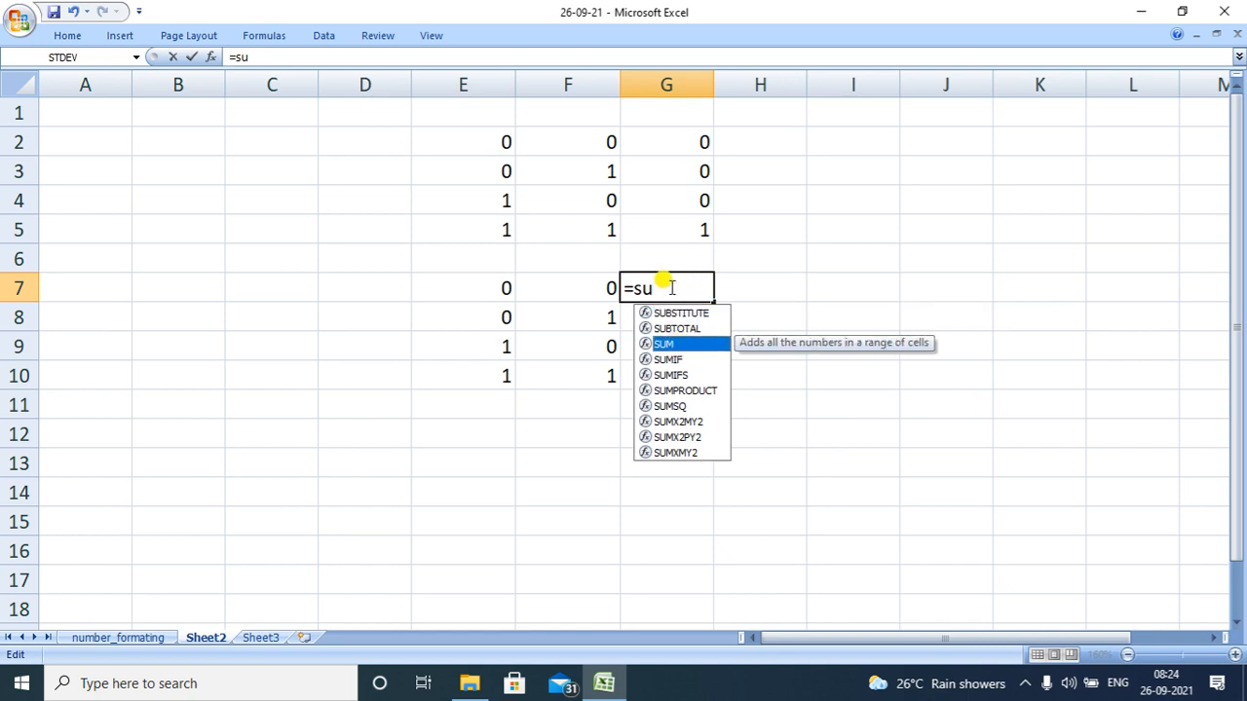
pyautogui.doubleClick(670, 344)
pyautogui.click(505, 288)
pyautogui.write('+')
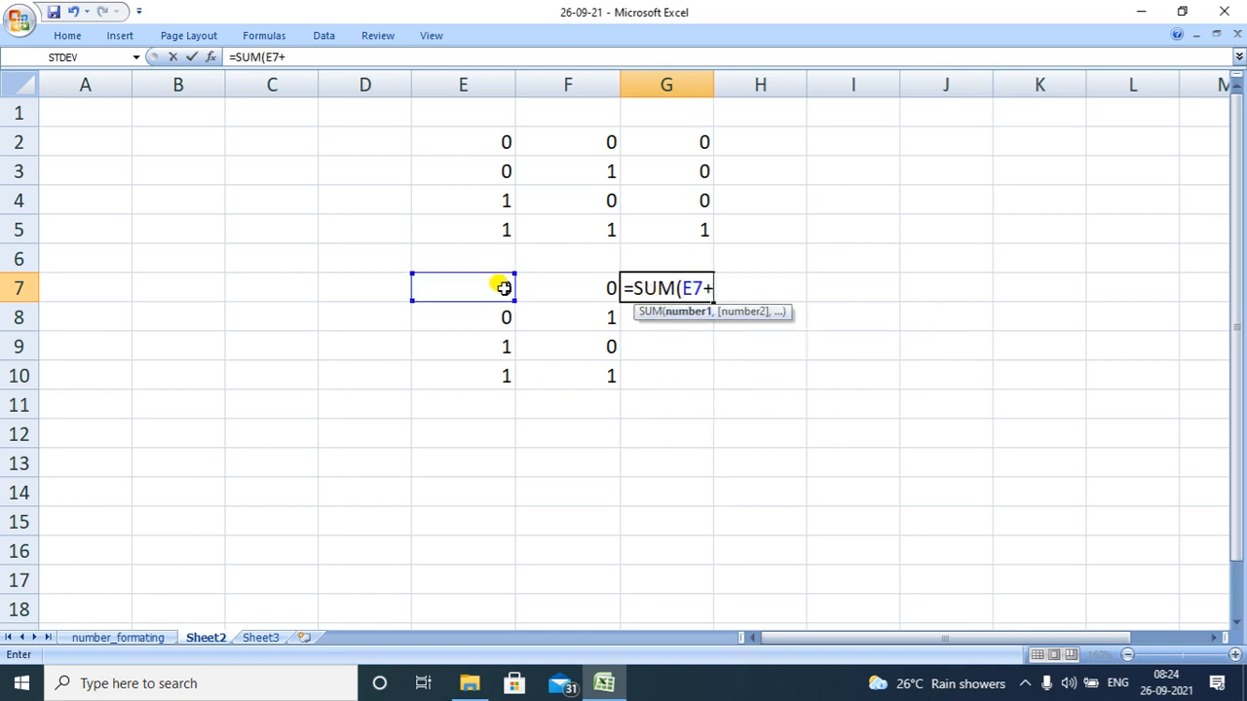
pyautogui.click(568, 290)
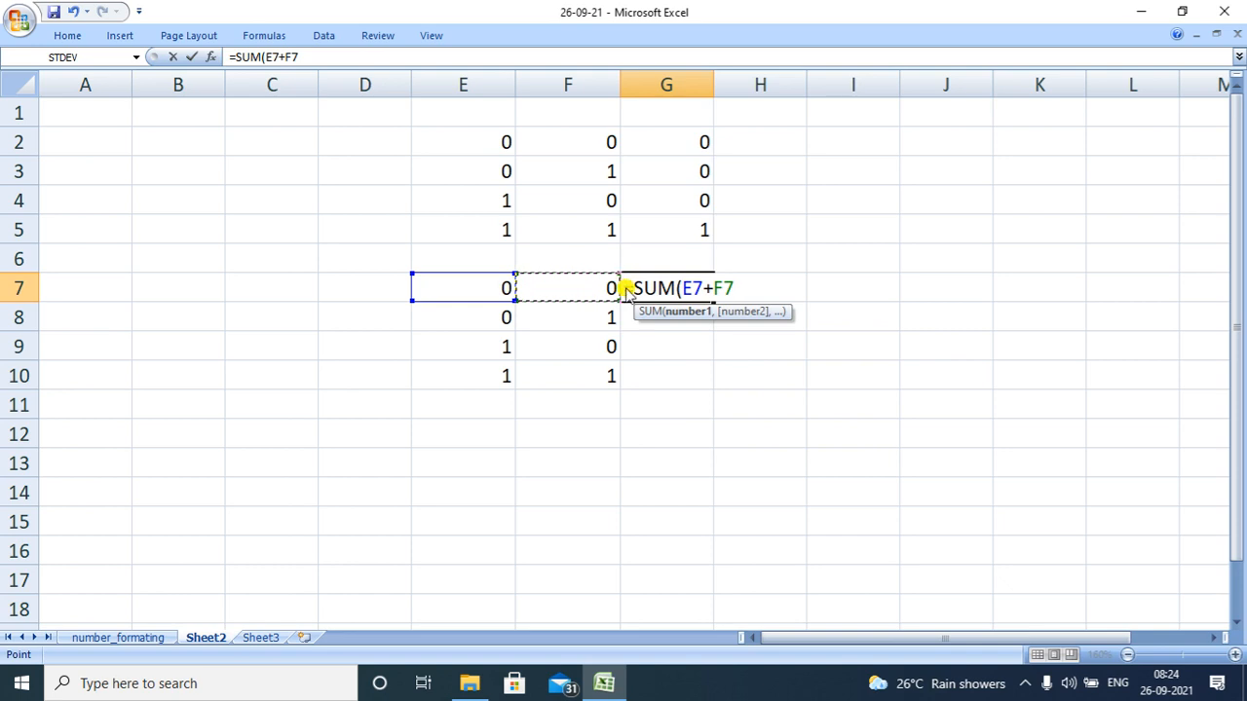
pyautogui.write(')')
pyautogui.press('Return')
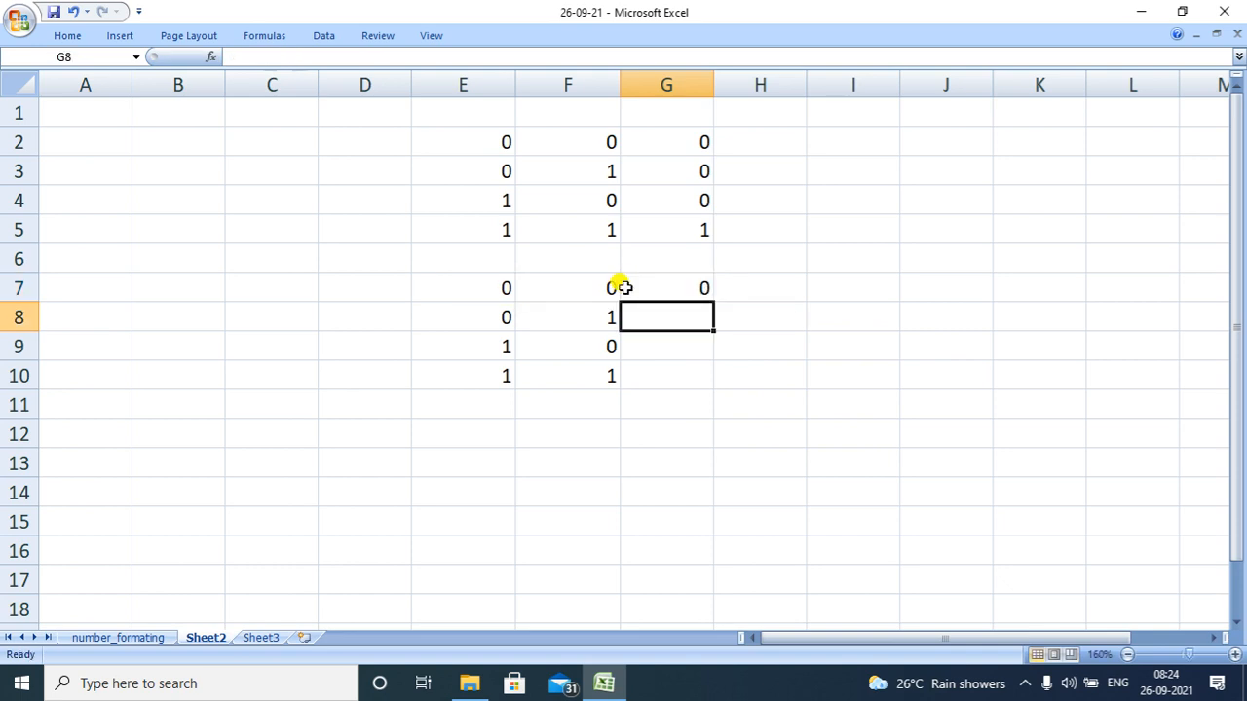
pyautogui.click(683, 274)
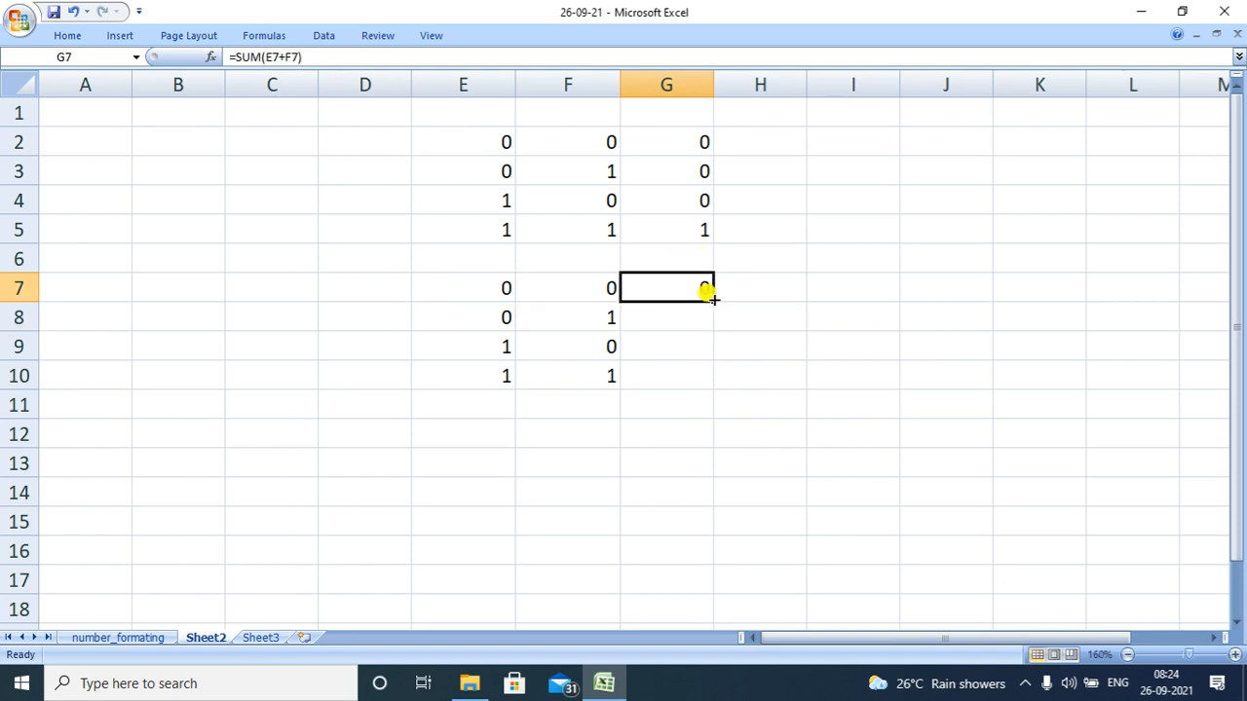
pyautogui.moveTo(711, 299); pyautogui.dragTo(704, 383)
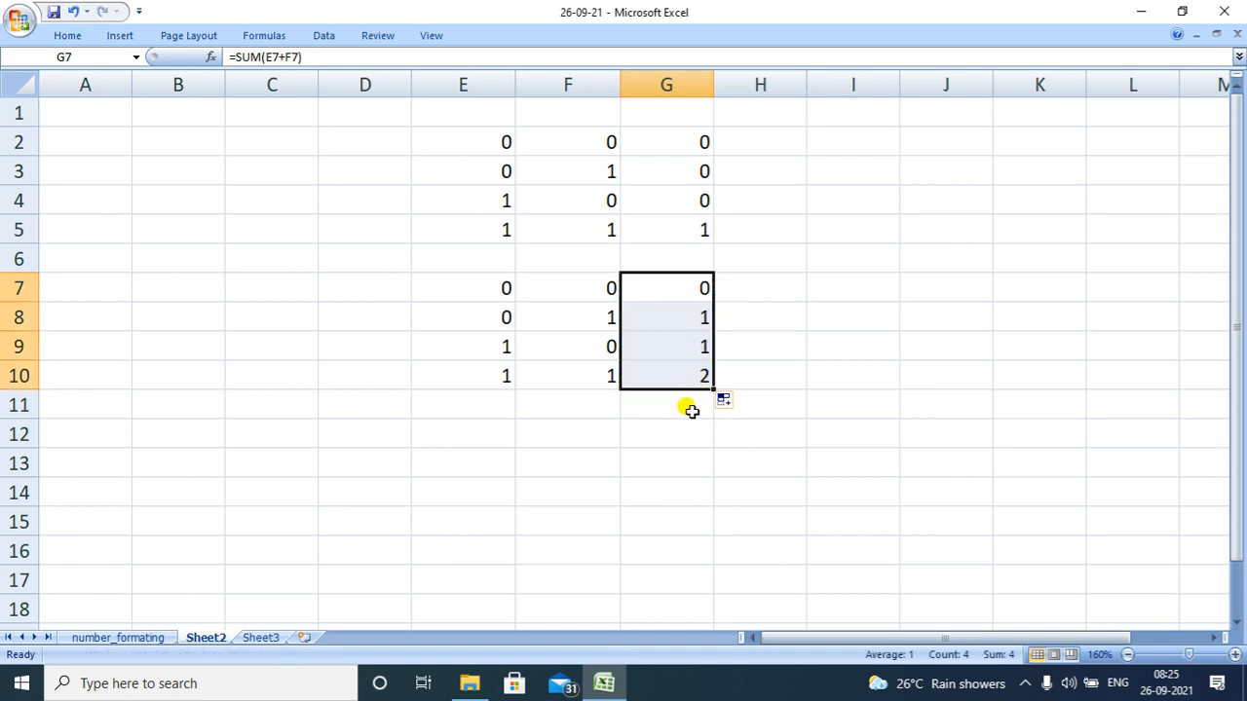
# Replace the formula in cell G10 with the value 1.
pyautogui.click(688, 409)
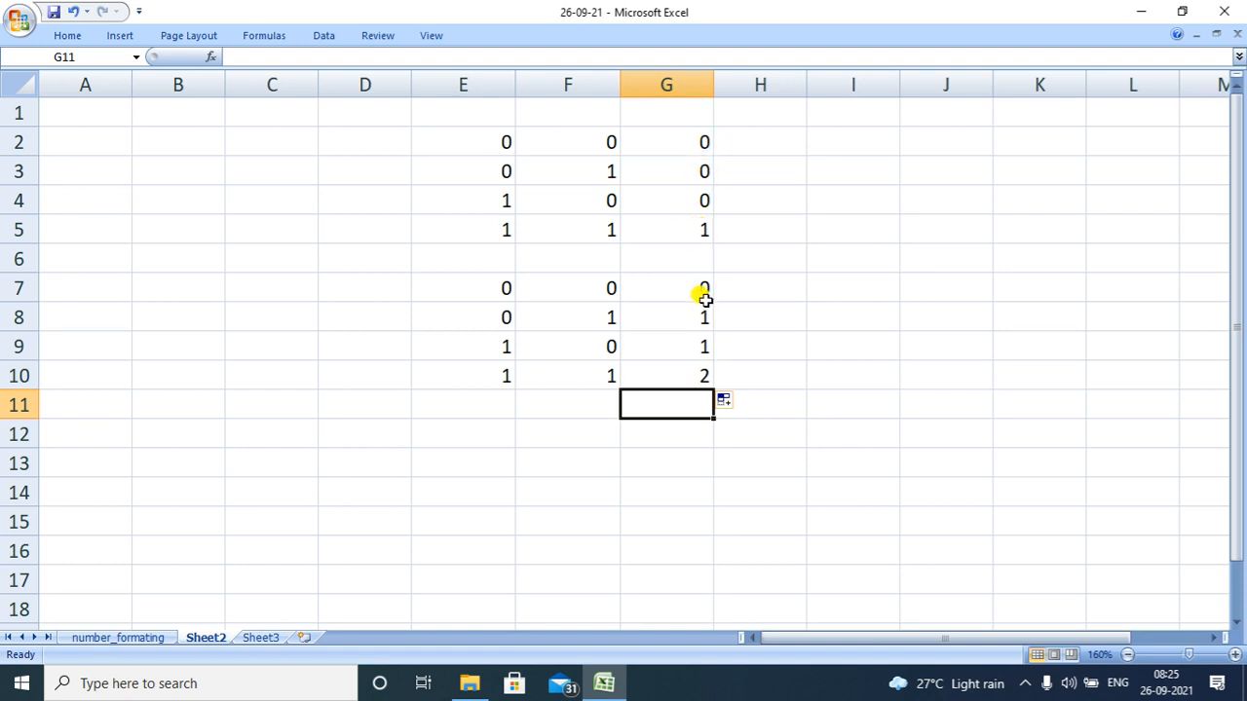
pyautogui.click(705, 379)
pyautogui.write('1')
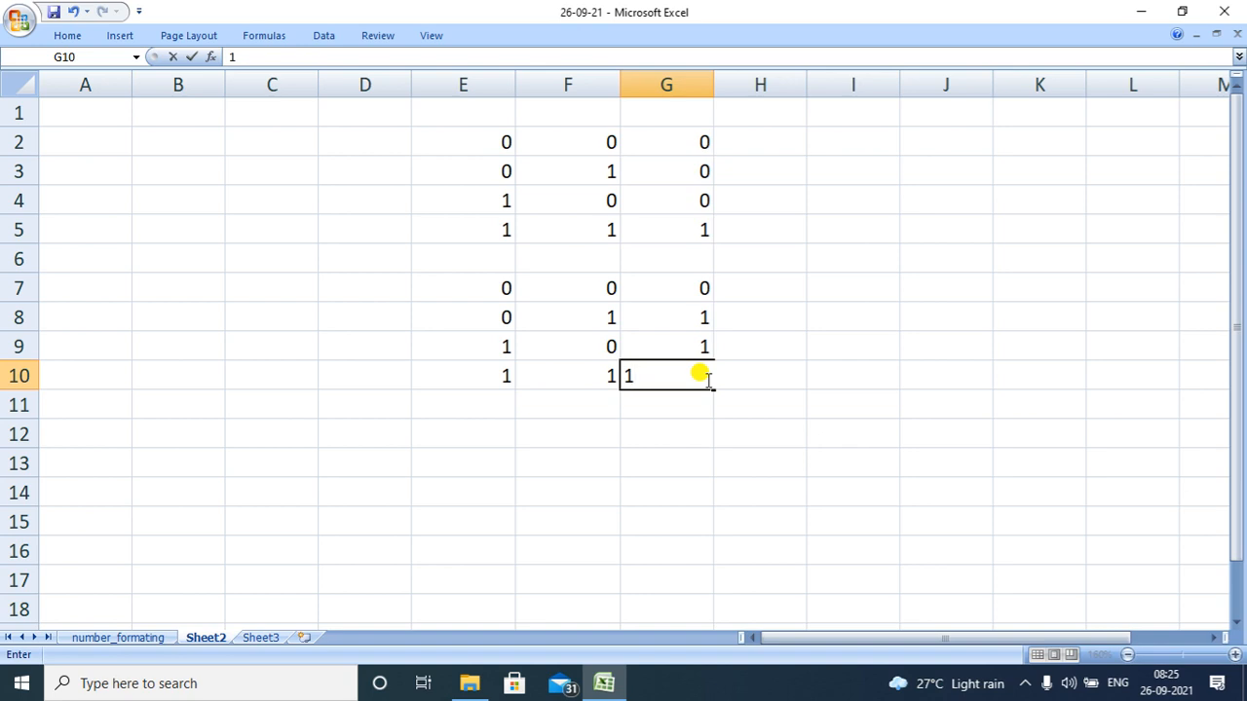
pyautogui.press('Return')
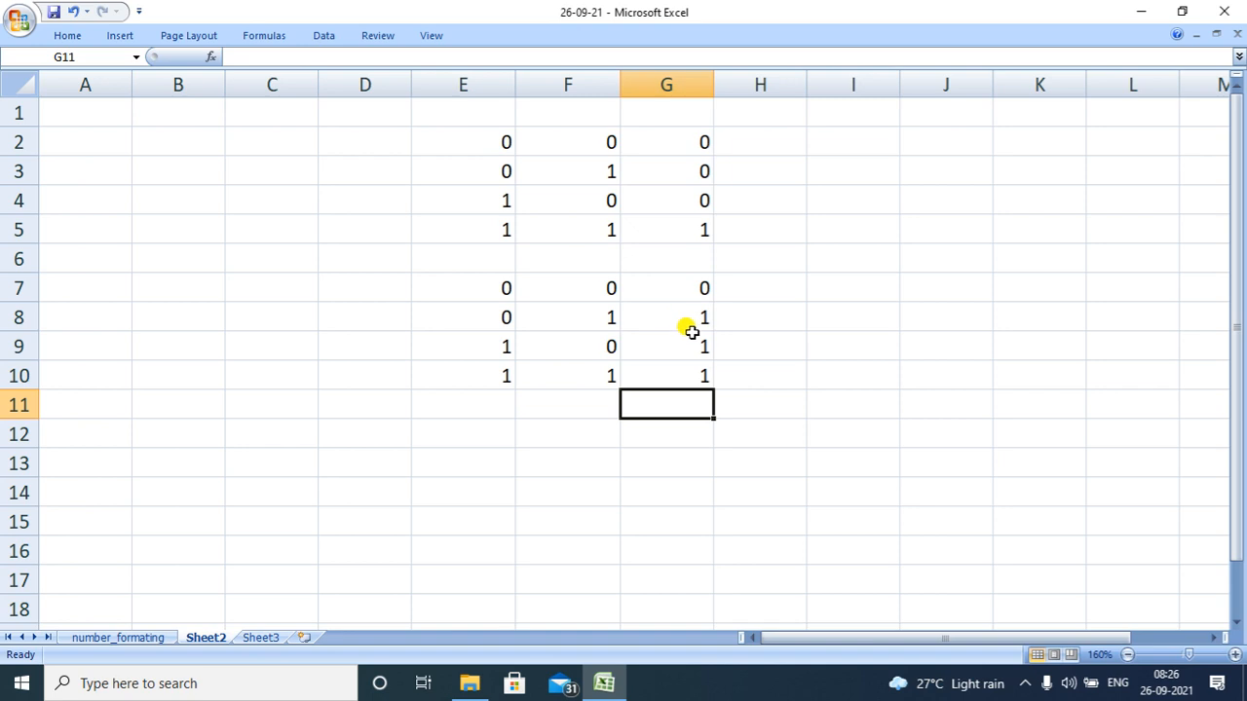
# Enter the formula =AND(0,1) in cell I5.
pyautogui.click(824, 229)
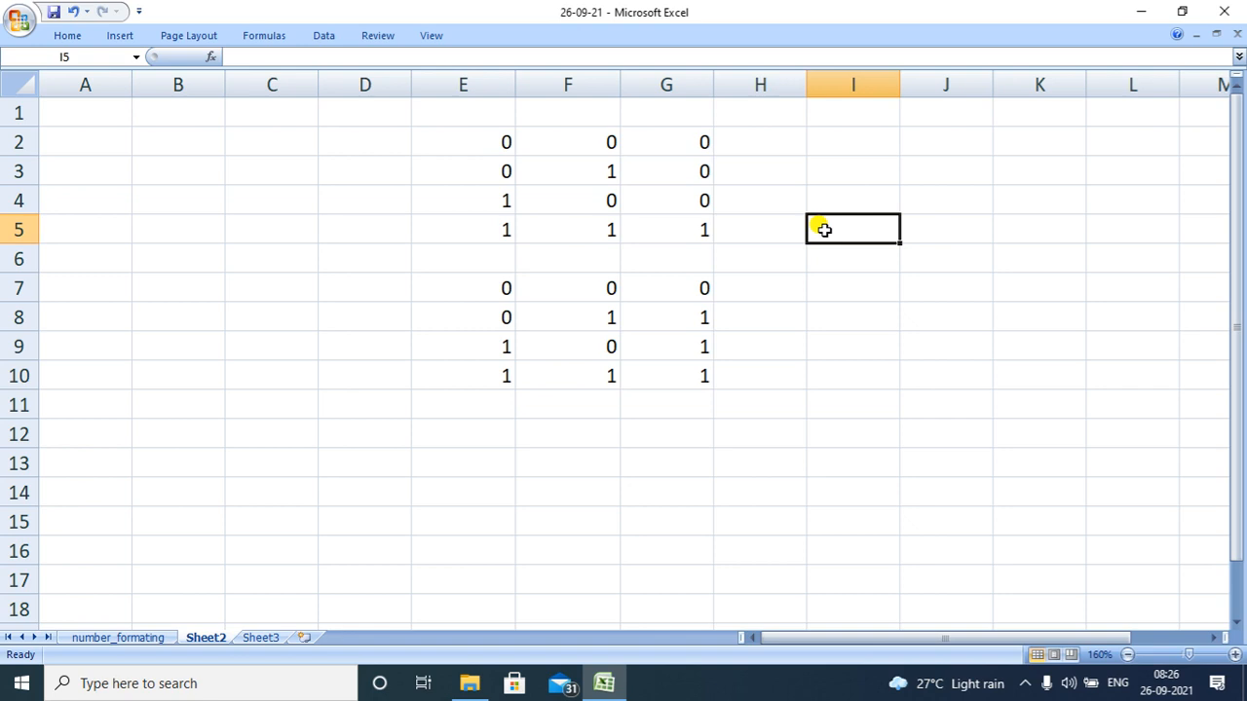
pyautogui.write('=')
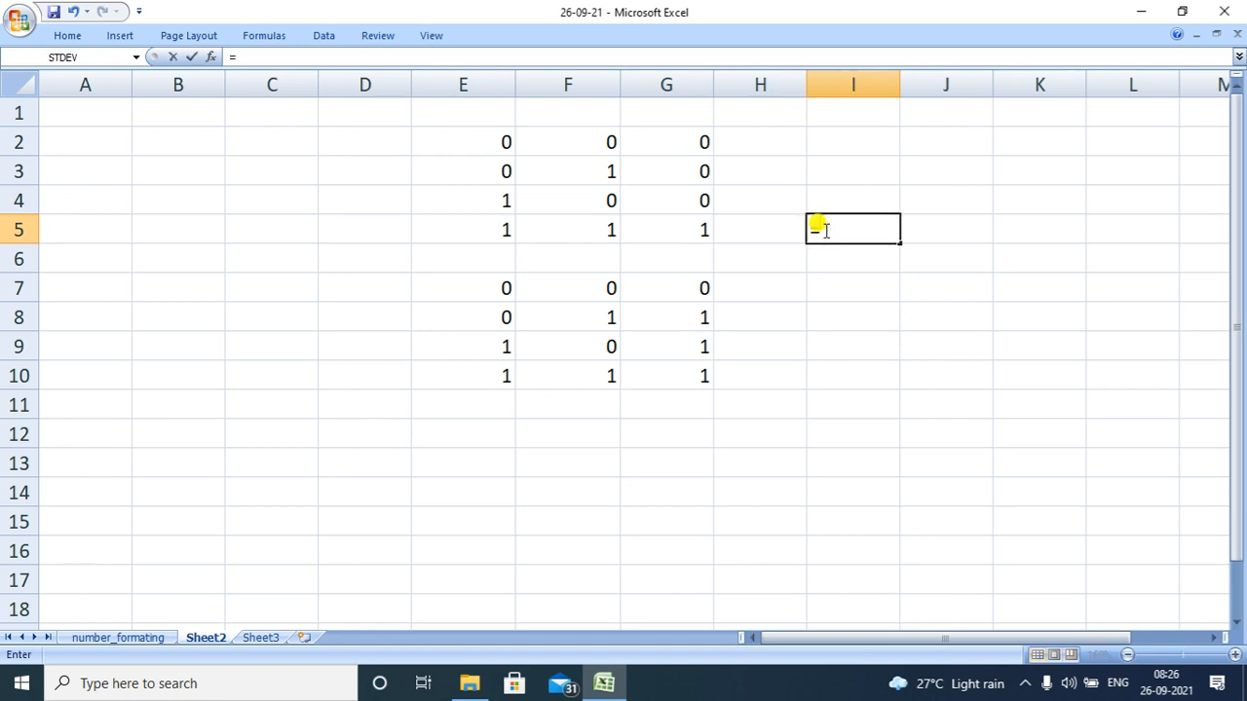
pyautogui.write('an')
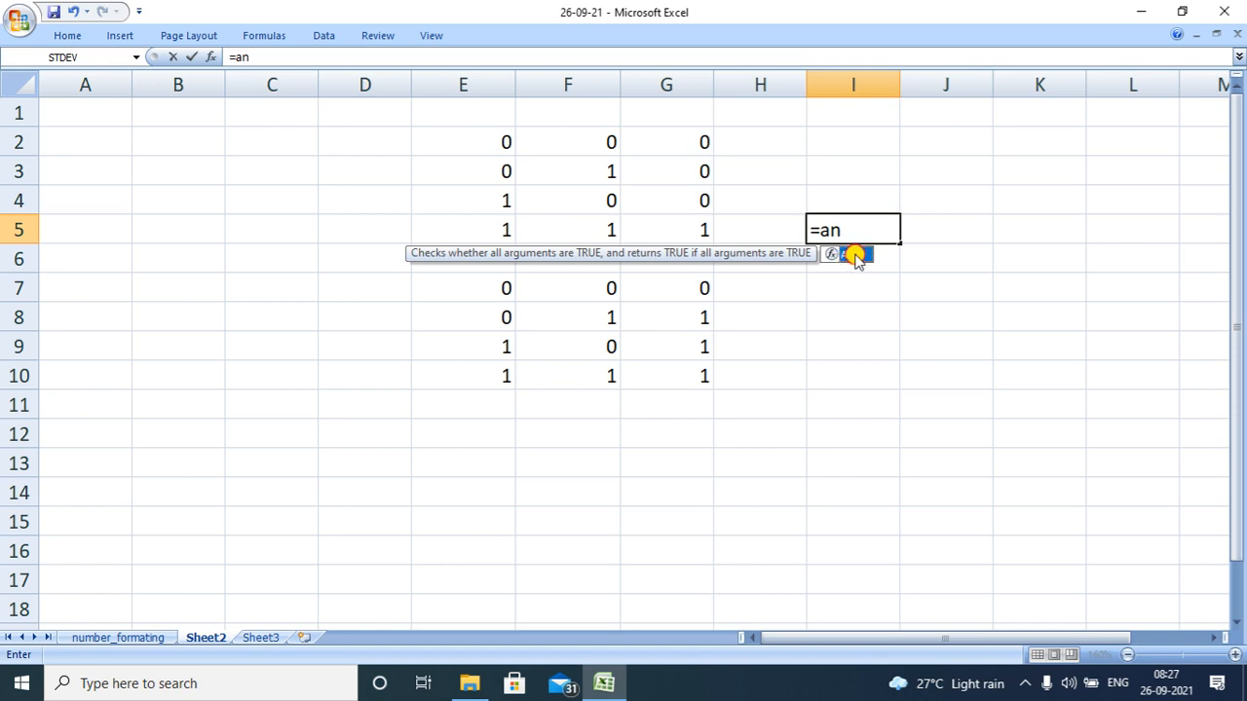
pyautogui.doubleClick(856, 255)
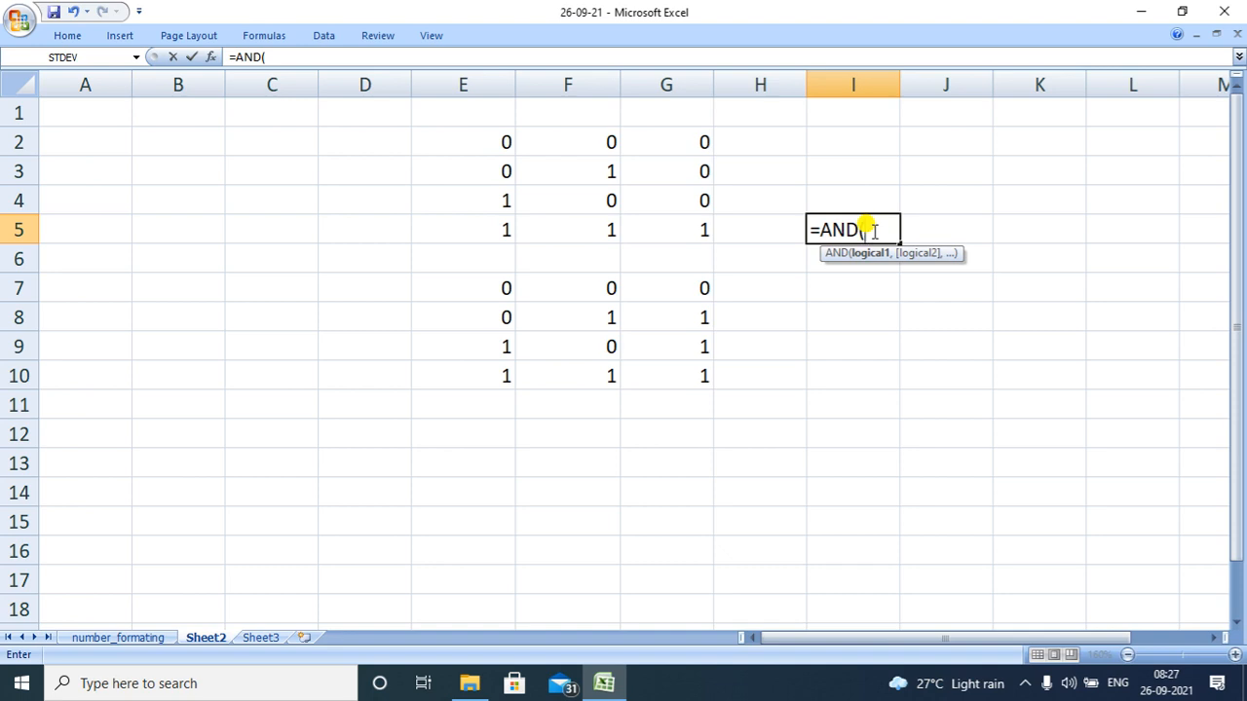
pyautogui.write('0,1')
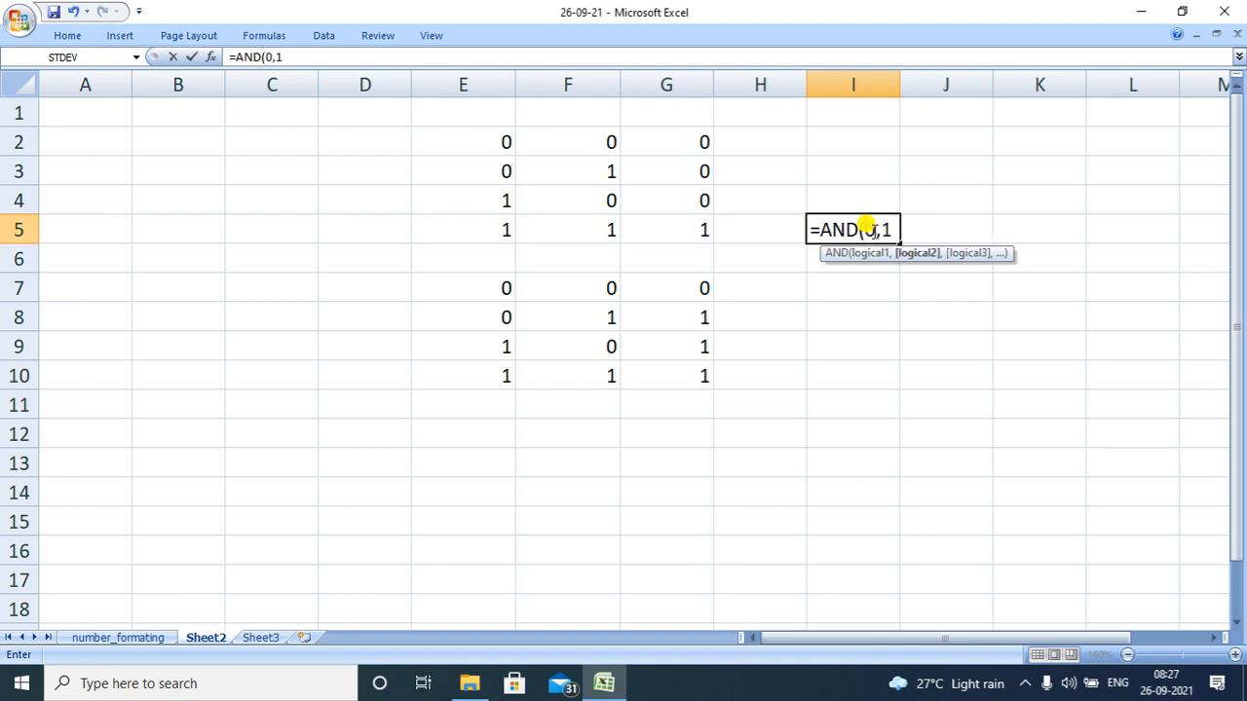
pyautogui.write(')')
pyautogui.press('Return')
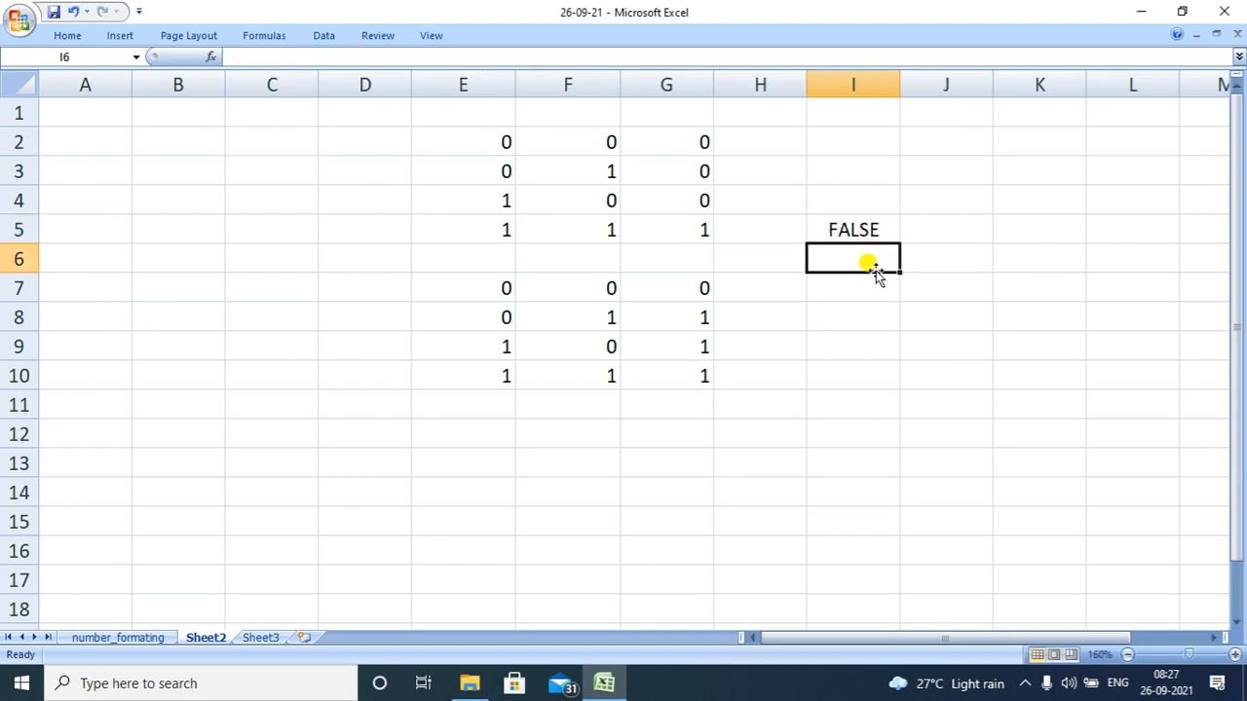
# Change the first argument of the AND formula in cell I5 to 2.
pyautogui.click(839, 138)
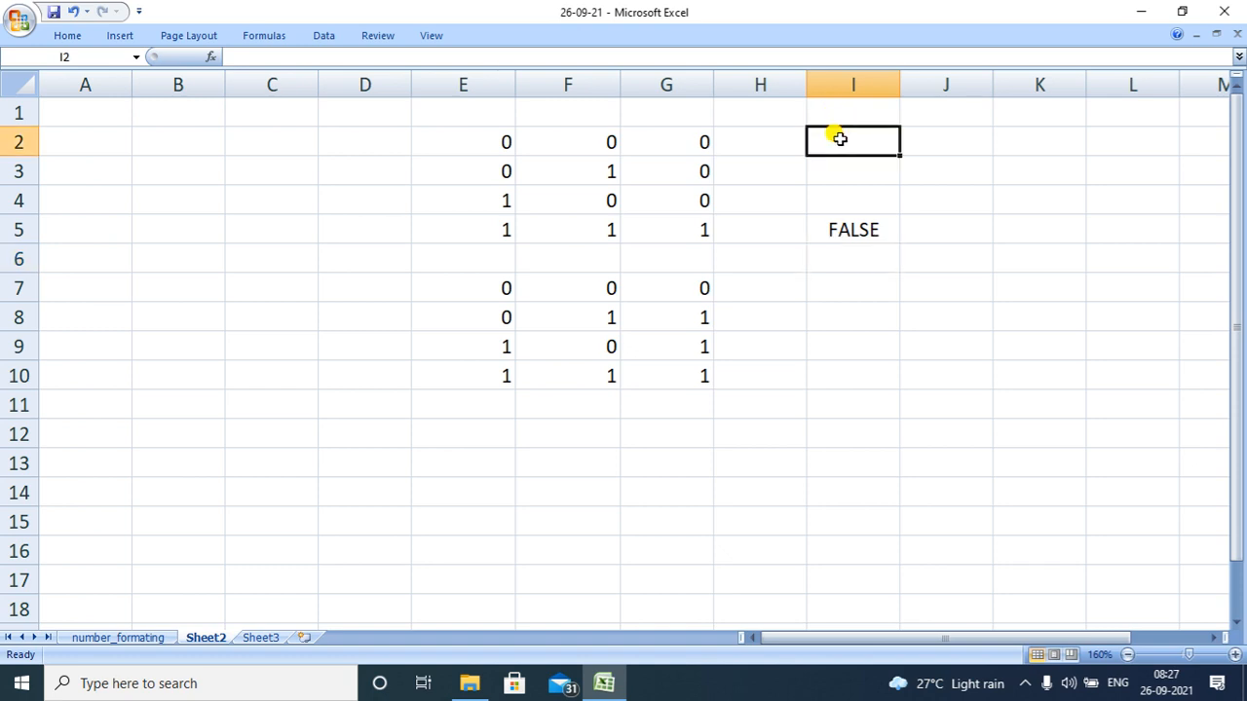
pyautogui.click(836, 230)
pyautogui.doubleClick(844, 230)
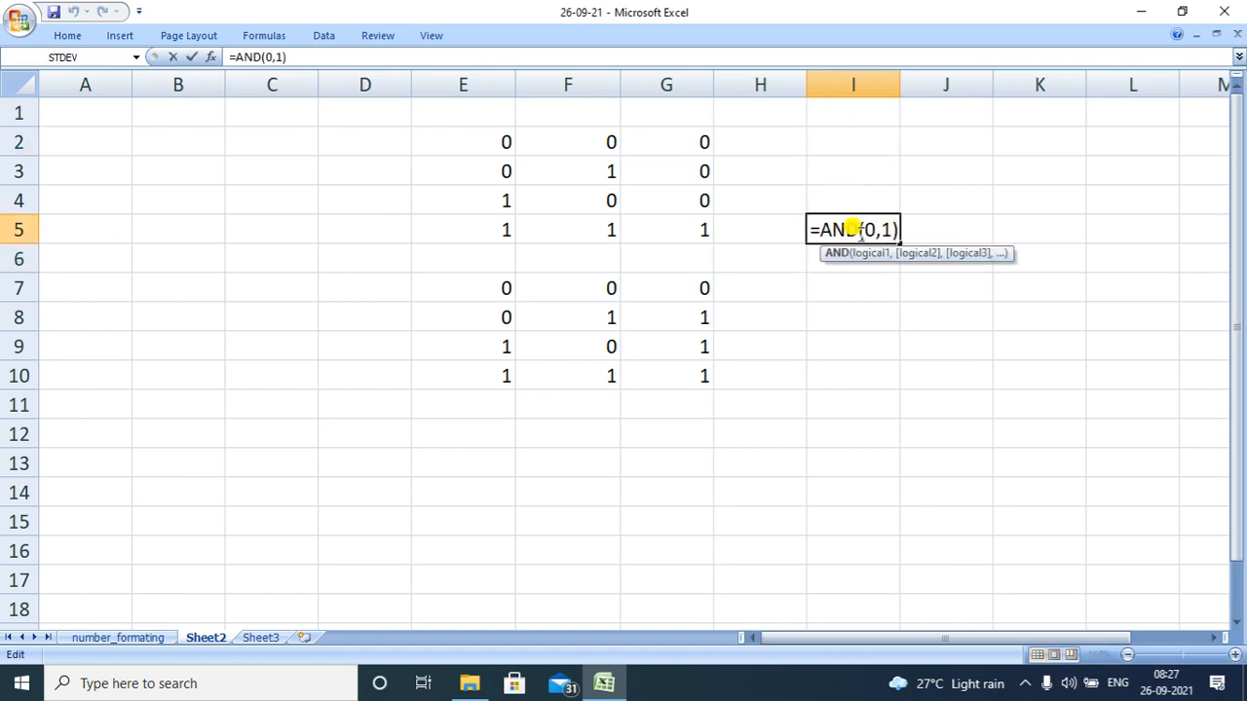
pyautogui.click(866, 224)
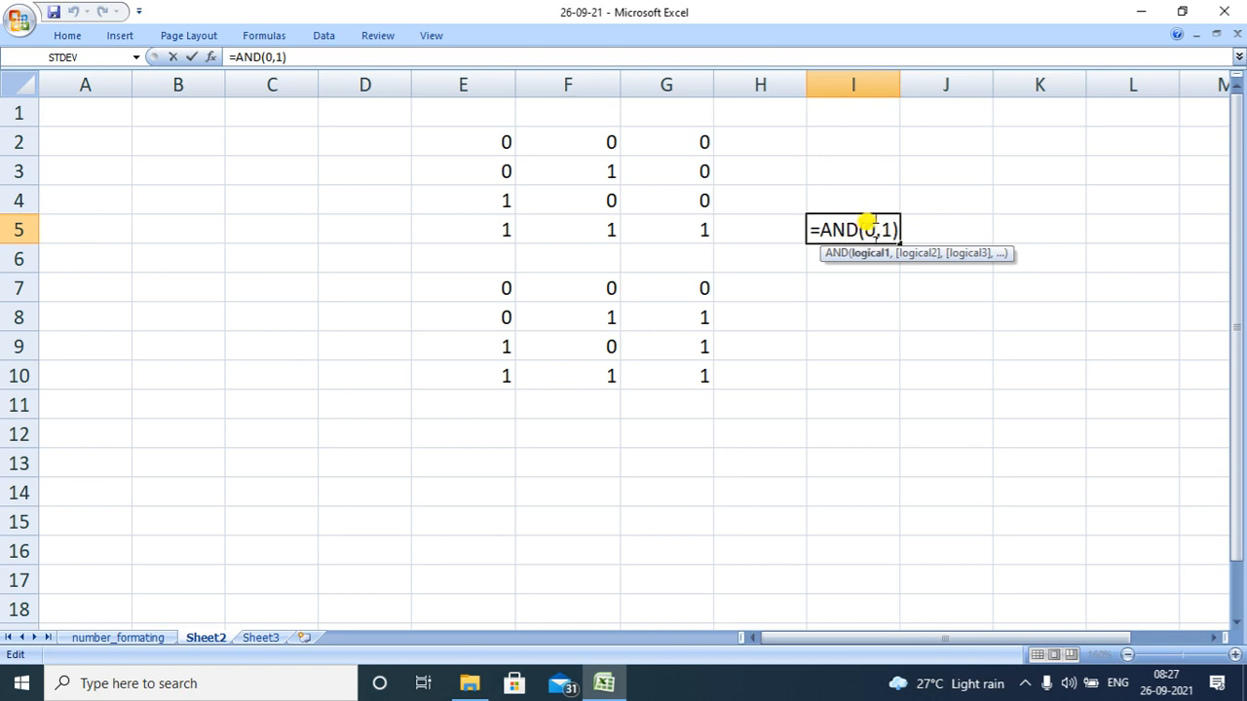
pyautogui.press('BackSpace')
pyautogui.write('2')
pyautogui.press('Return')
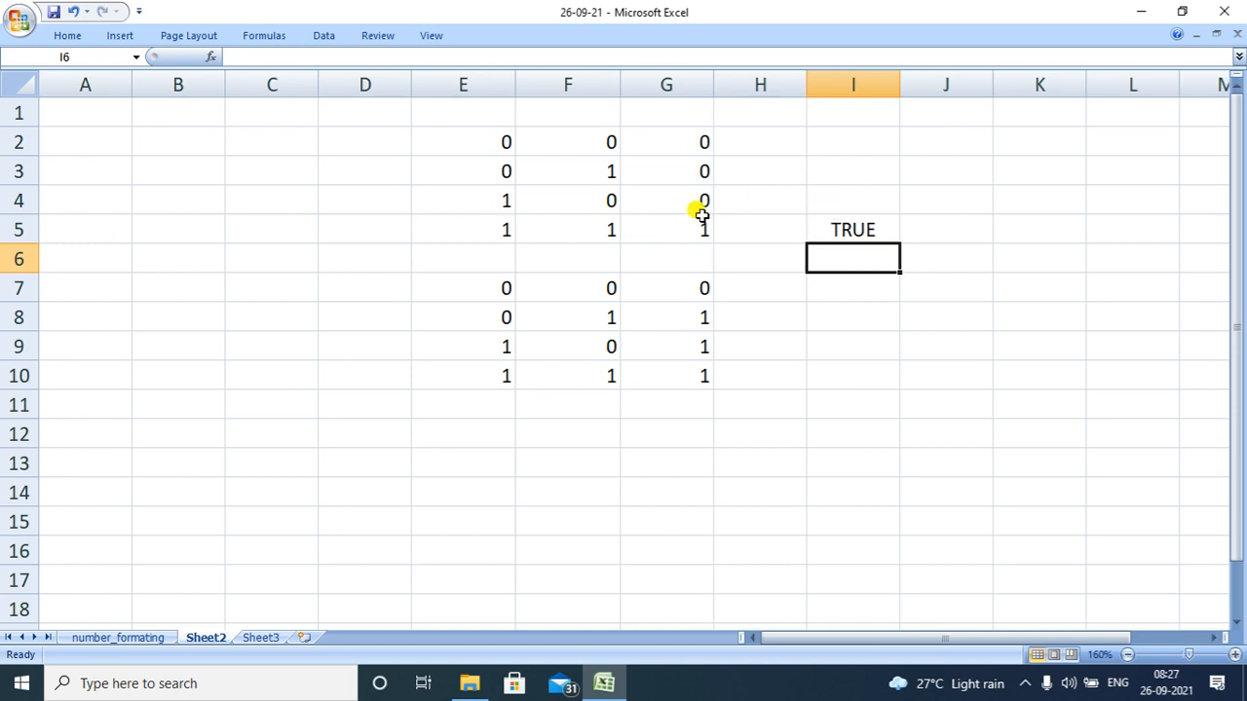
# Enter the formula =AND(20,-1) in cell I4, above the existing AND formula.
pyautogui.click(853, 200)
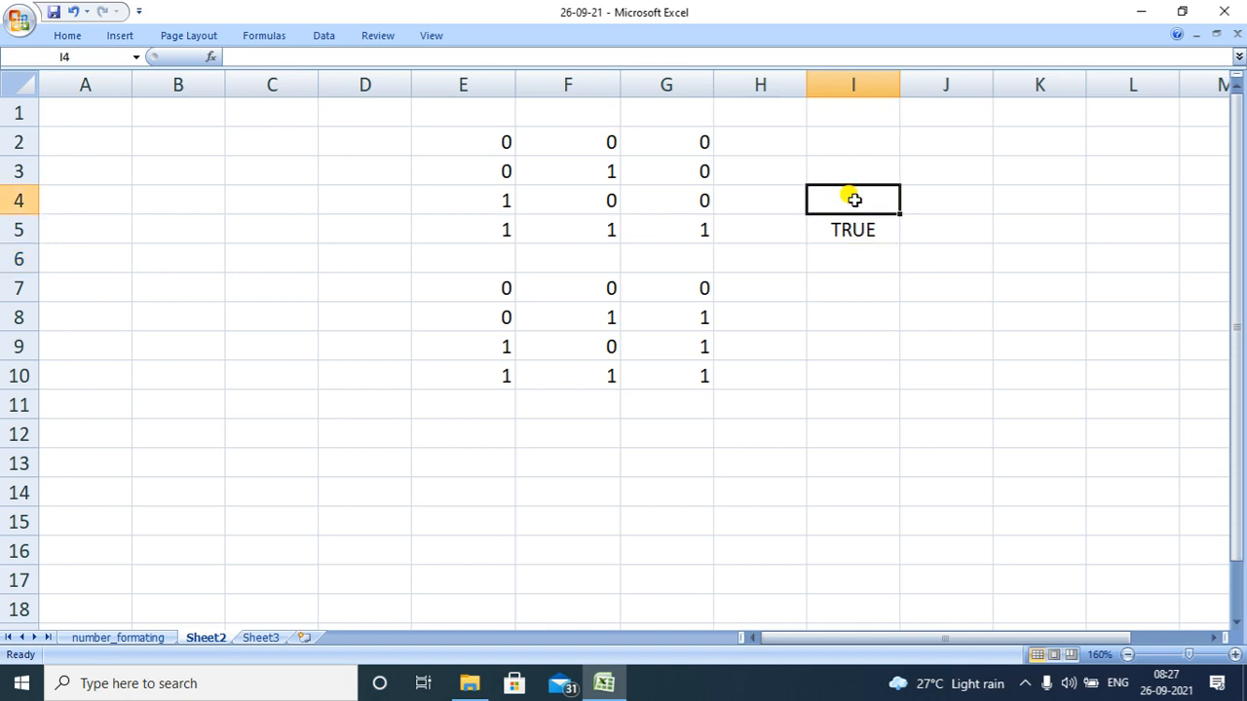
pyautogui.write('And')
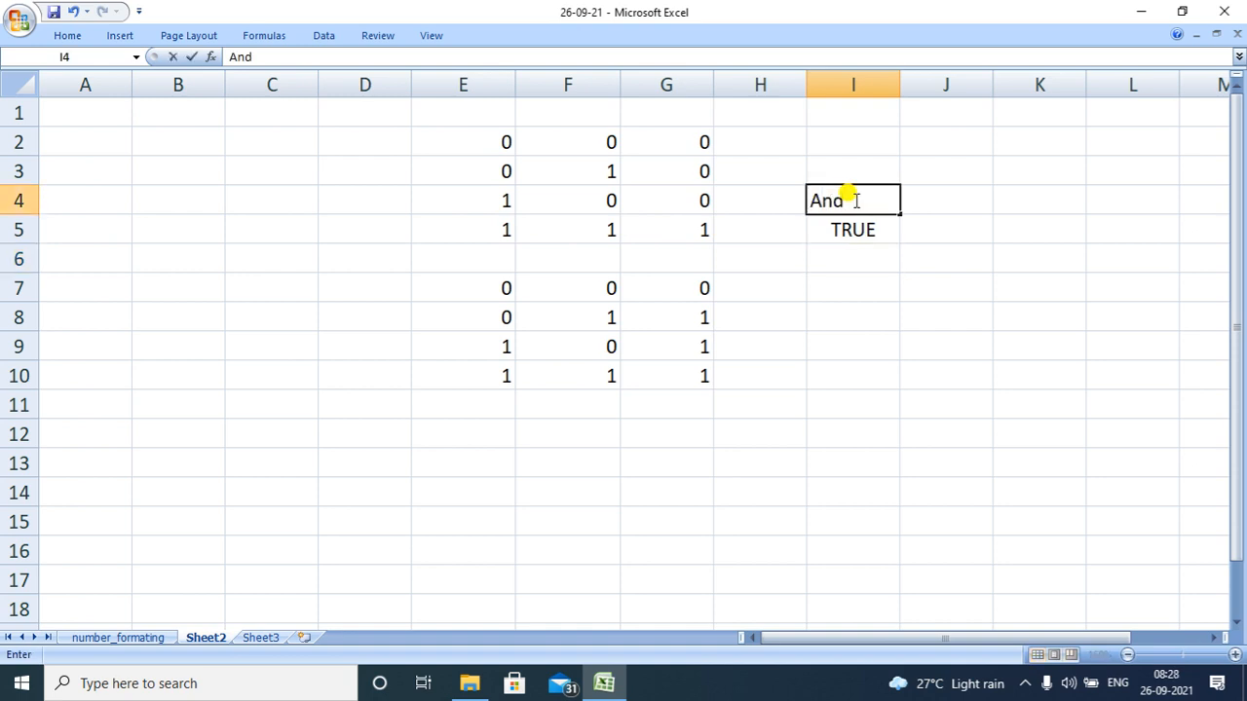
pyautogui.press('BackSpace')
pyautogui.press('BackSpace')
pyautogui.press('BackSpace')
pyautogui.write('=An')
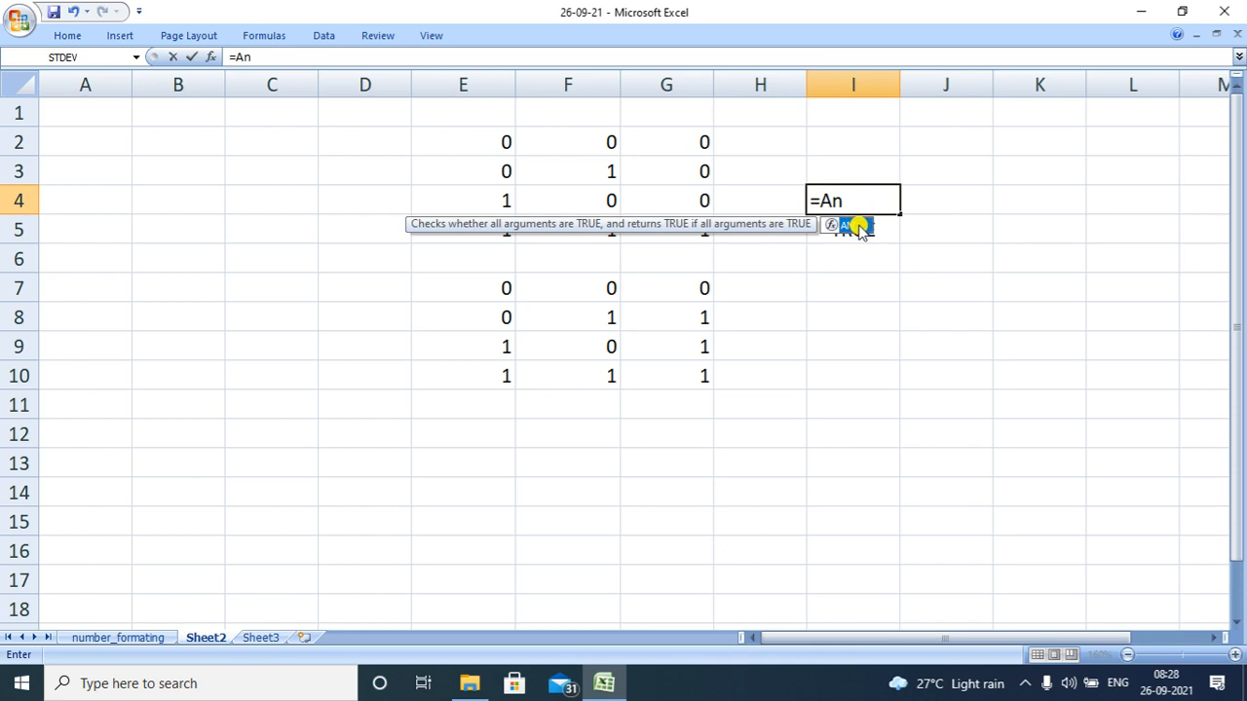
pyautogui.doubleClick(857, 226)
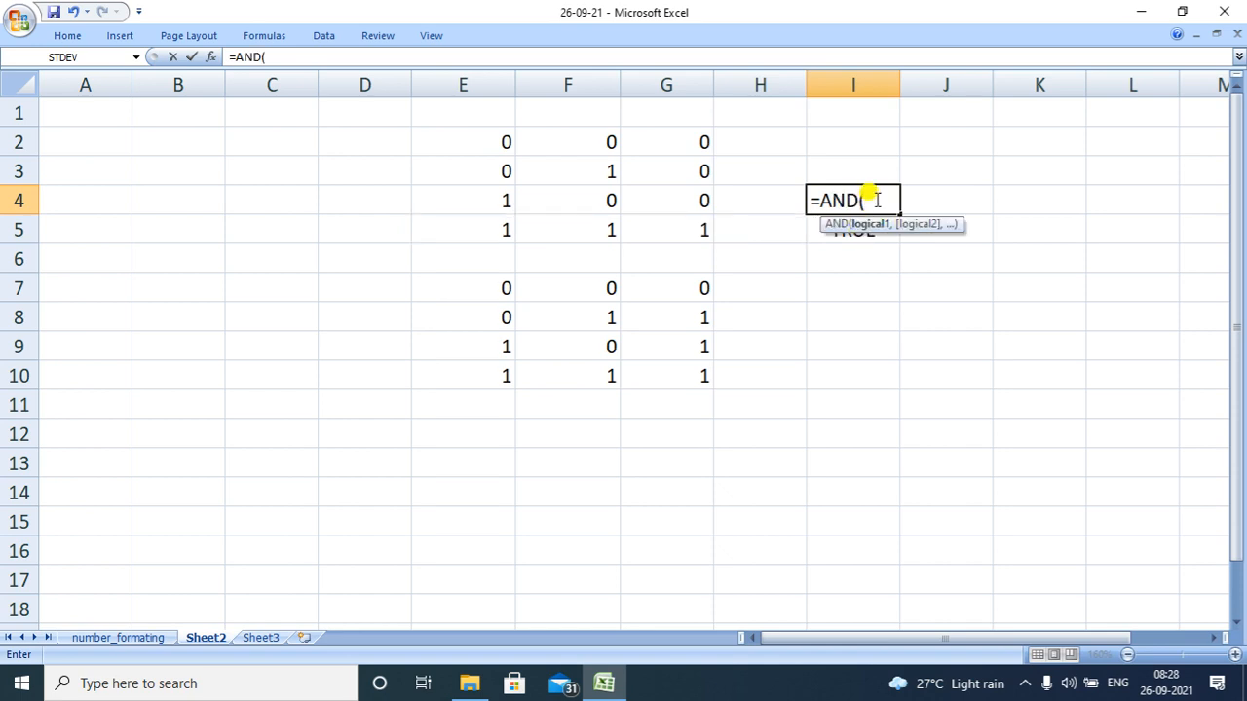
pyautogui.write('20,-')
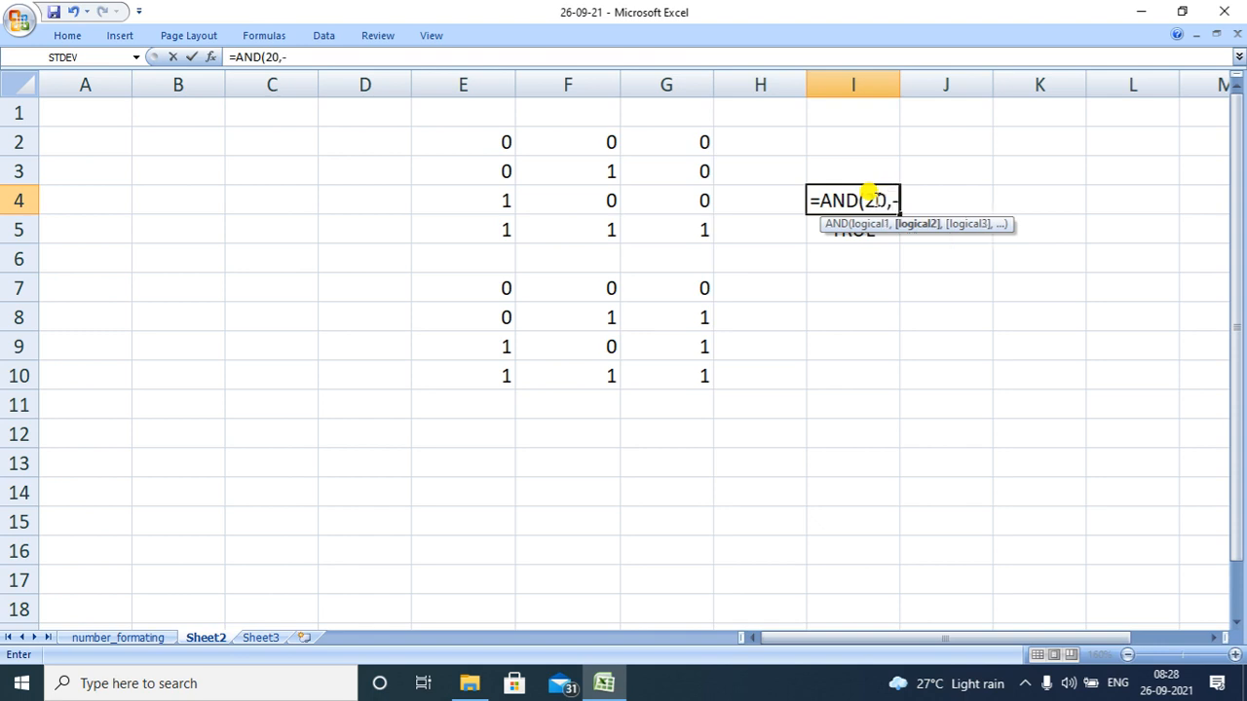
pyautogui.write('1)')
pyautogui.press('Return')
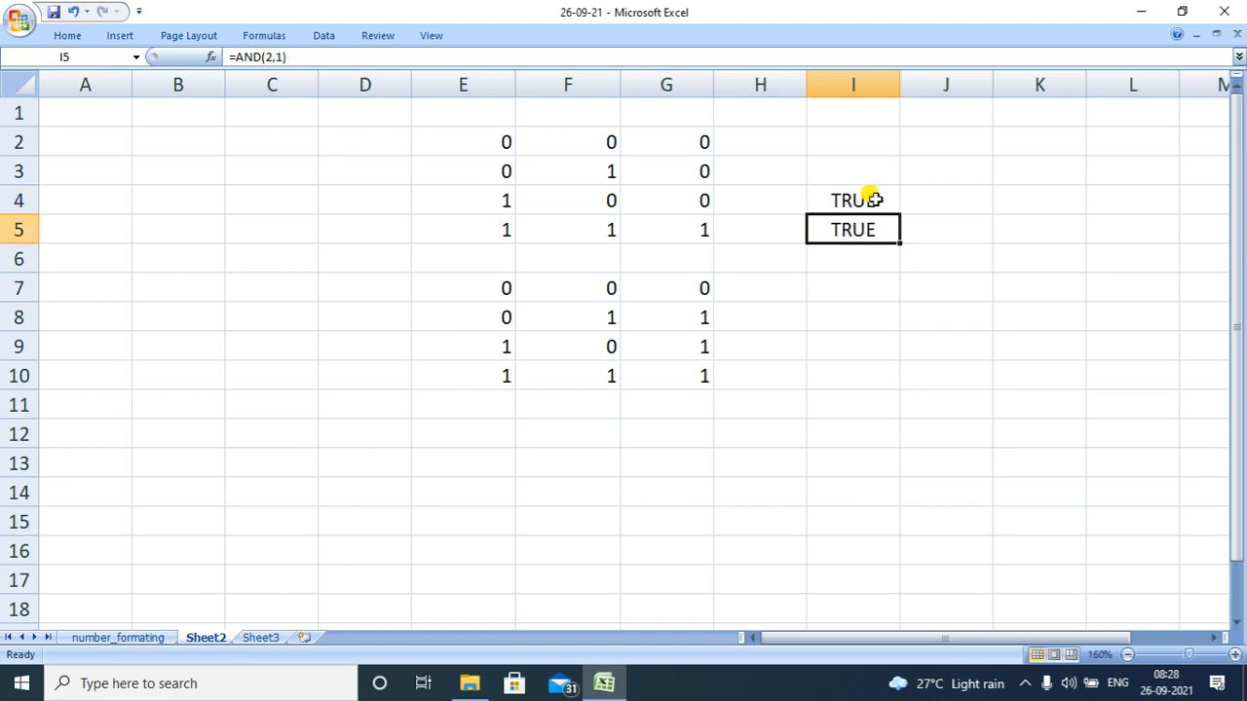
# Change the second argument of the AND formula in cell I4 to 0.
pyautogui.click(852, 196)
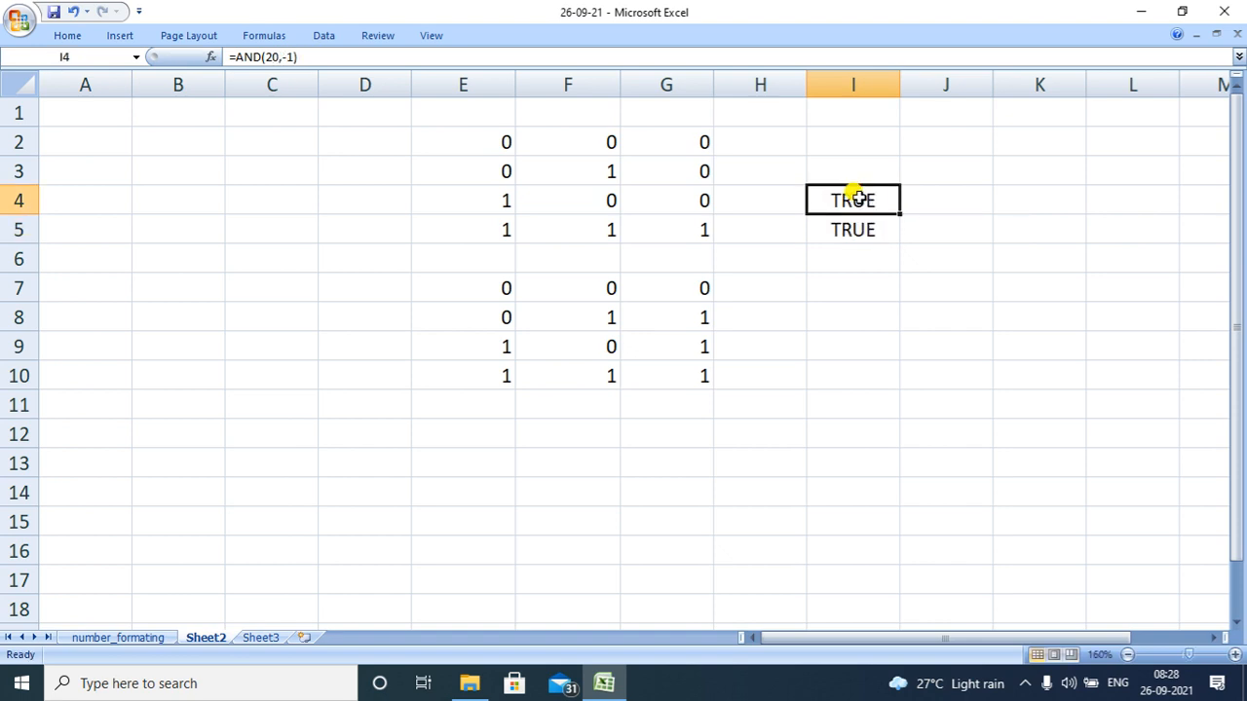
pyautogui.doubleClick(855, 198)
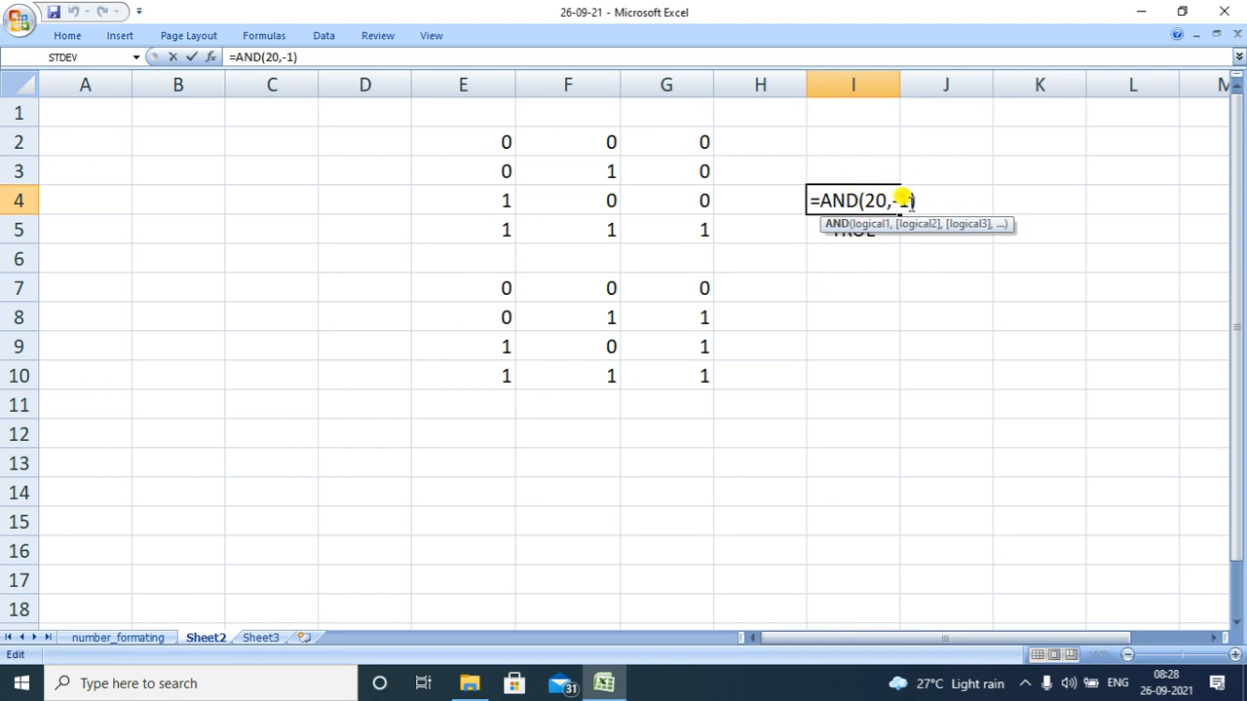
pyautogui.press('Return')
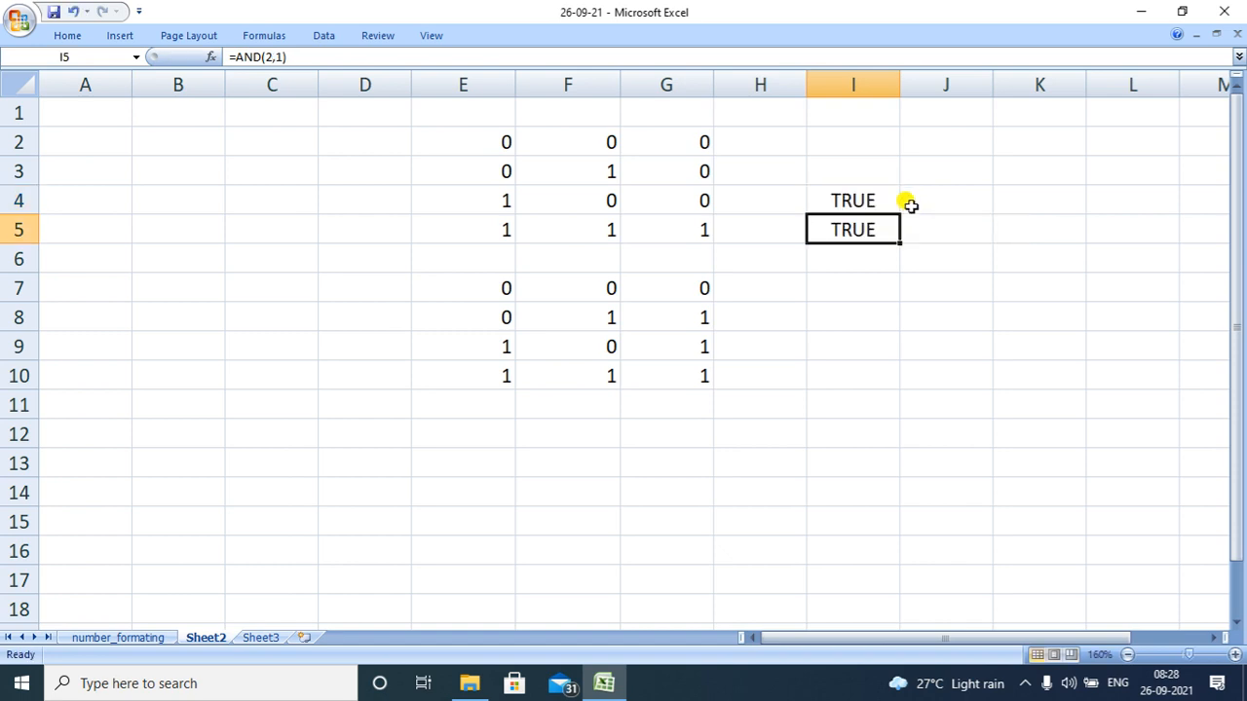
pyautogui.doubleClick(870, 196)
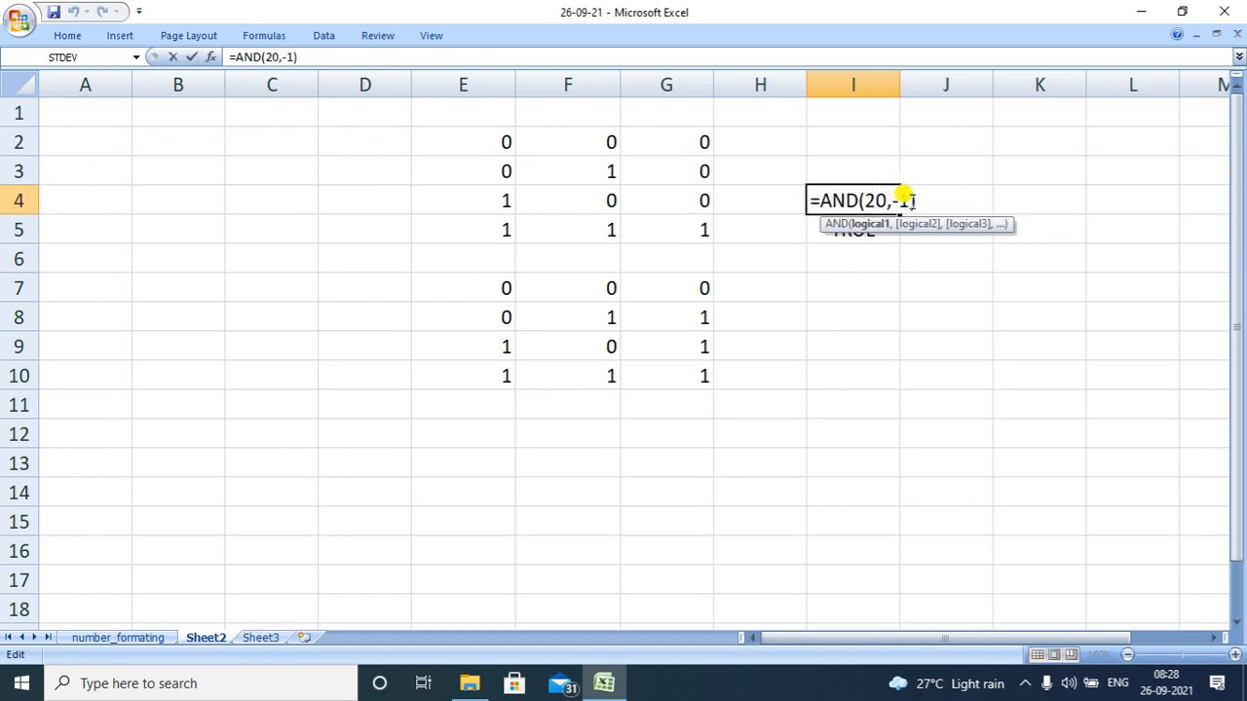
pyautogui.click(902, 196)
pyautogui.press('BackSpace')
pyautogui.press('BackSpace')
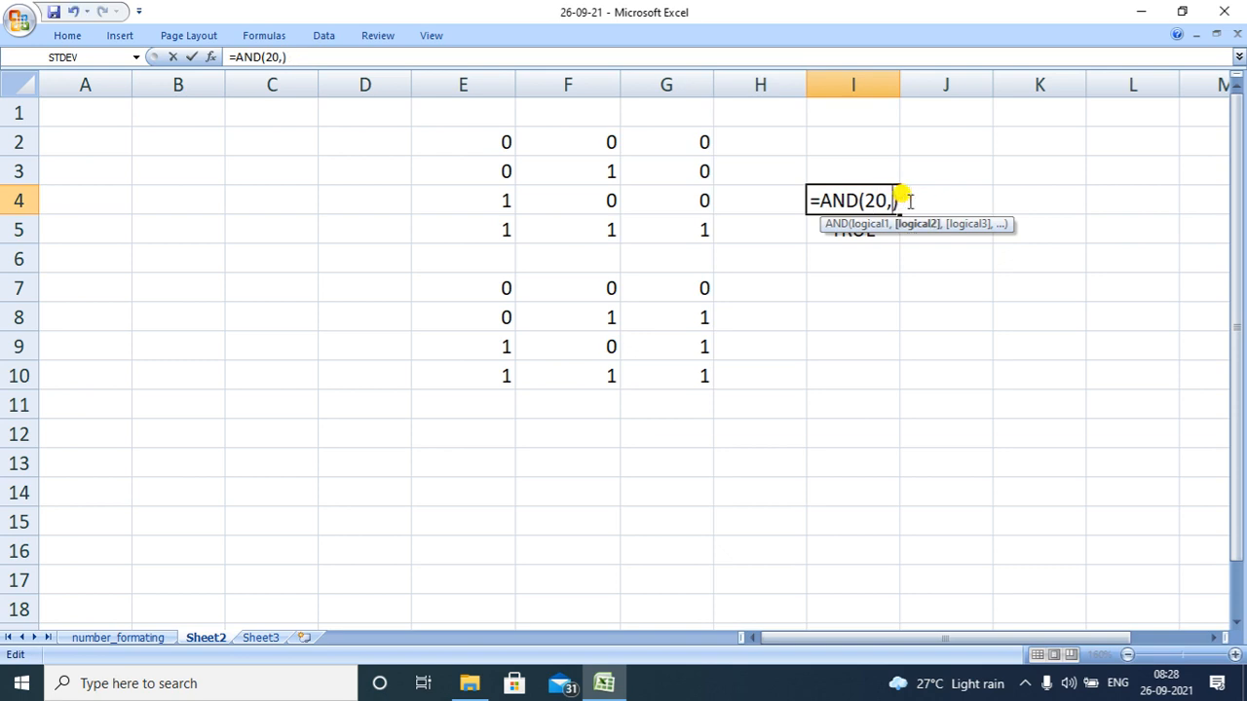
pyautogui.write('0')
pyautogui.press('Return')
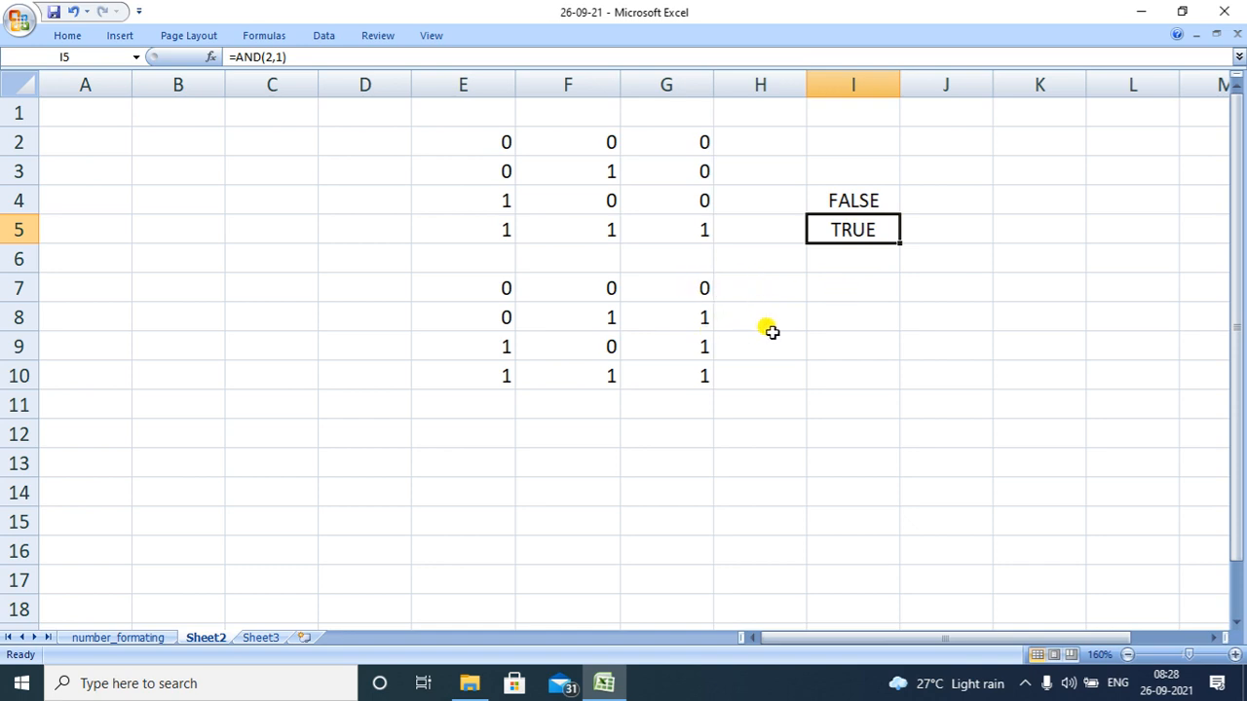
# Enter the constant FALSE in cell J4, beside the AND formula in I4.
pyautogui.click(887, 305)
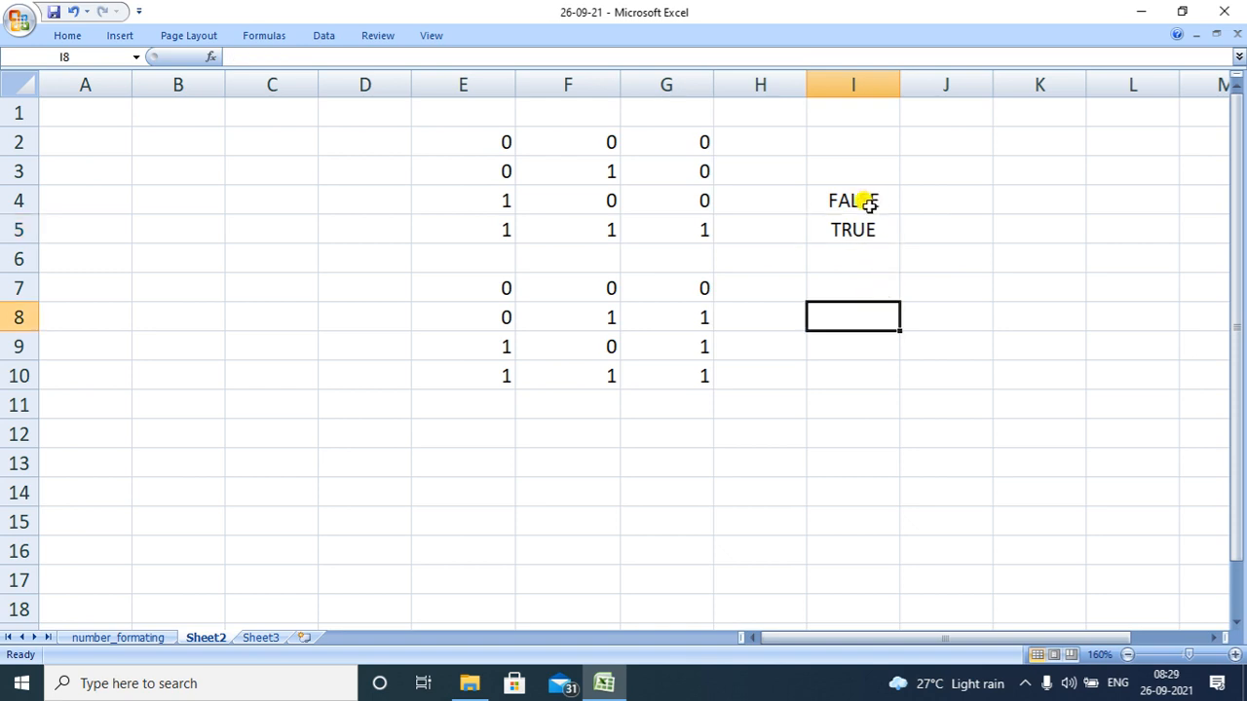
pyautogui.click(935, 200)
pyautogui.doubleClick(936, 201)
pyautogui.write('fa')
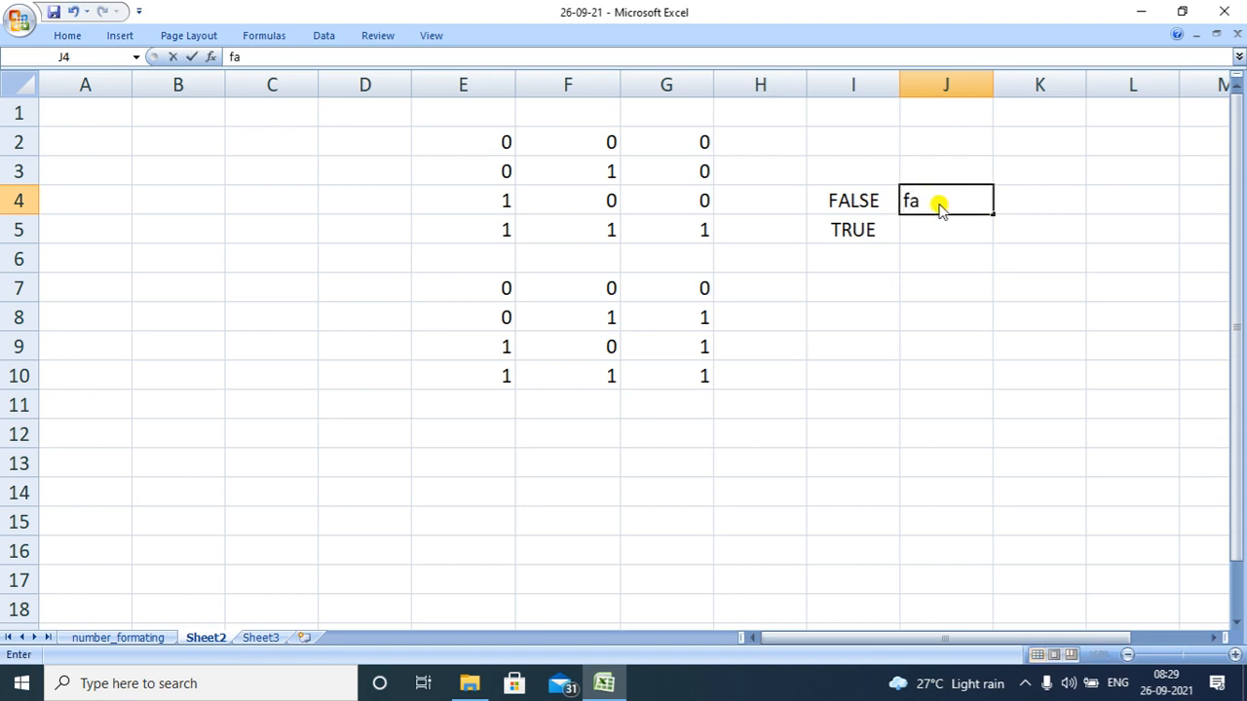
pyautogui.press('BackSpace')
pyautogui.press('BackSpace')
pyautogui.write('FALSE')
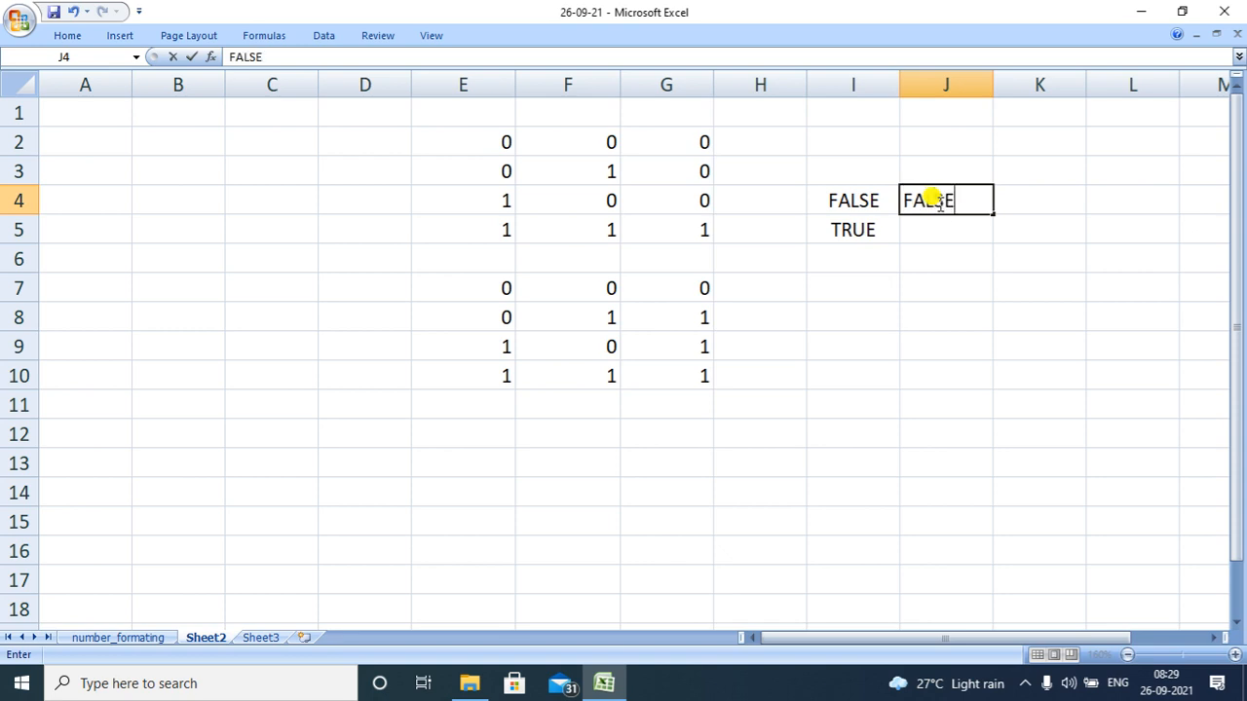
# Enter the constant TRUE in cell J5.
pyautogui.click(931, 233)
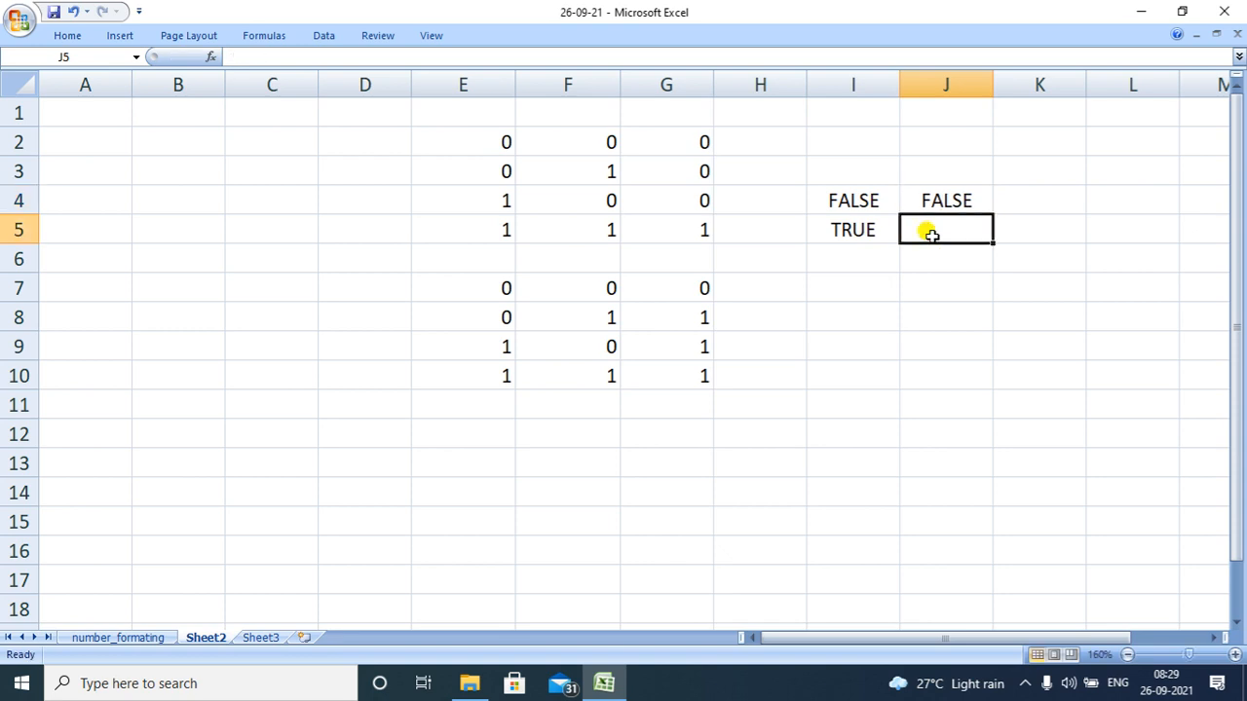
pyautogui.write('TRU')
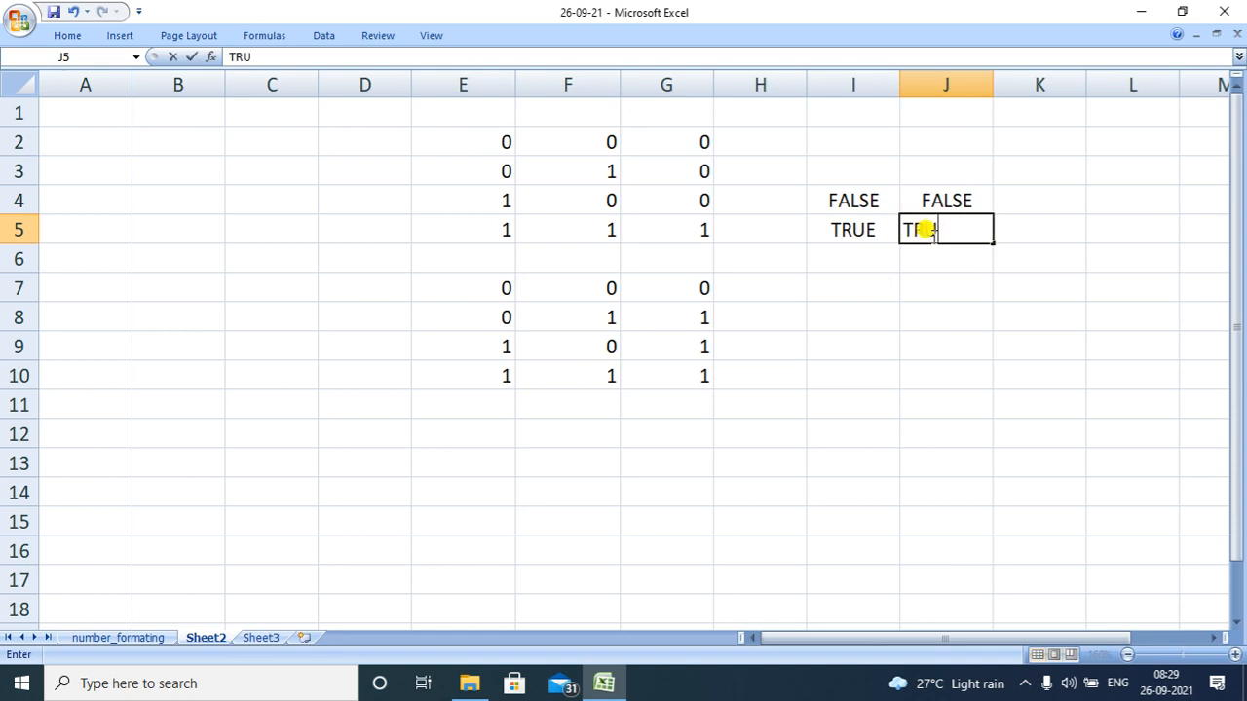
pyautogui.write('E')
pyautogui.press('Return')
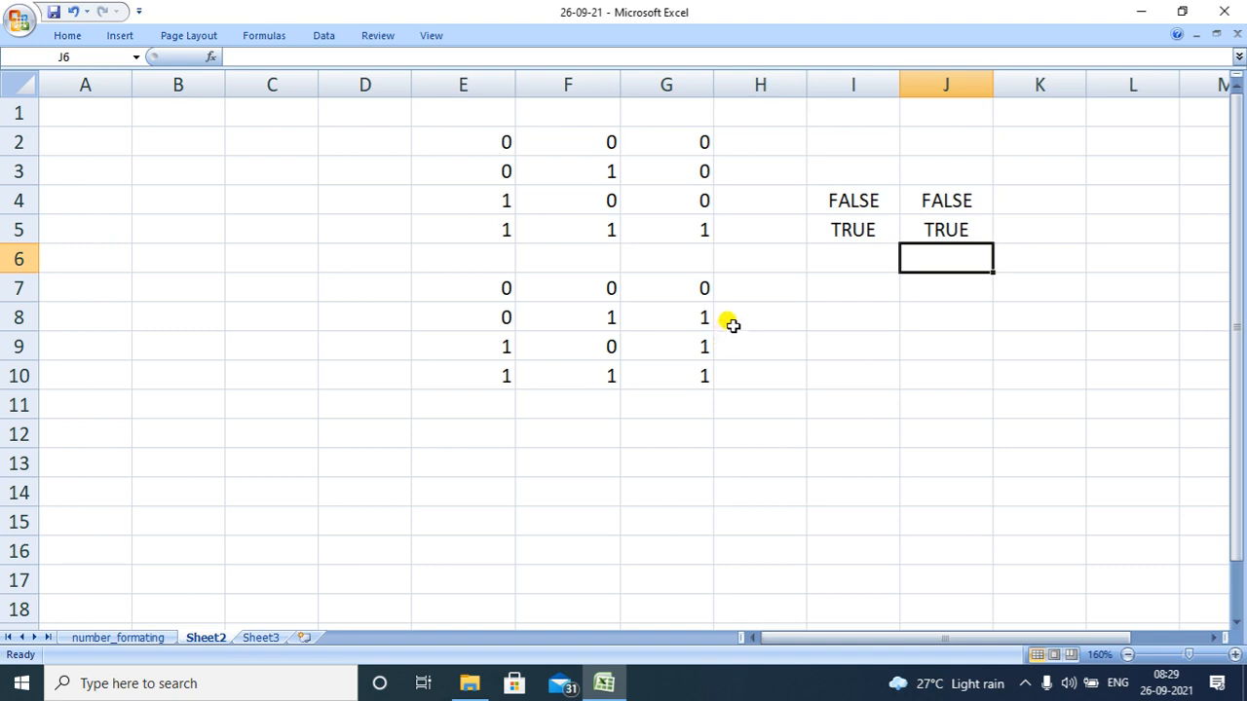
# Compare the contents of the AND formula cells I4 and I5 with the typed logical values in J4 and J5.
pyautogui.click(849, 198)
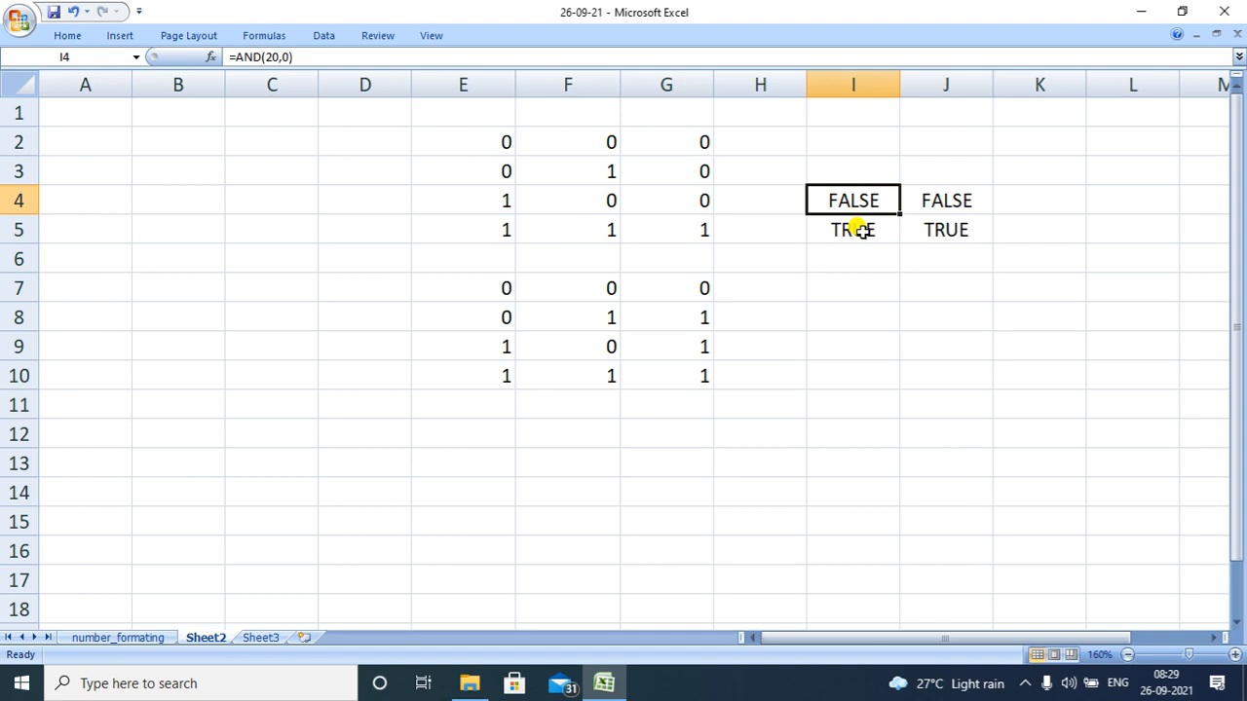
pyautogui.click(863, 231)
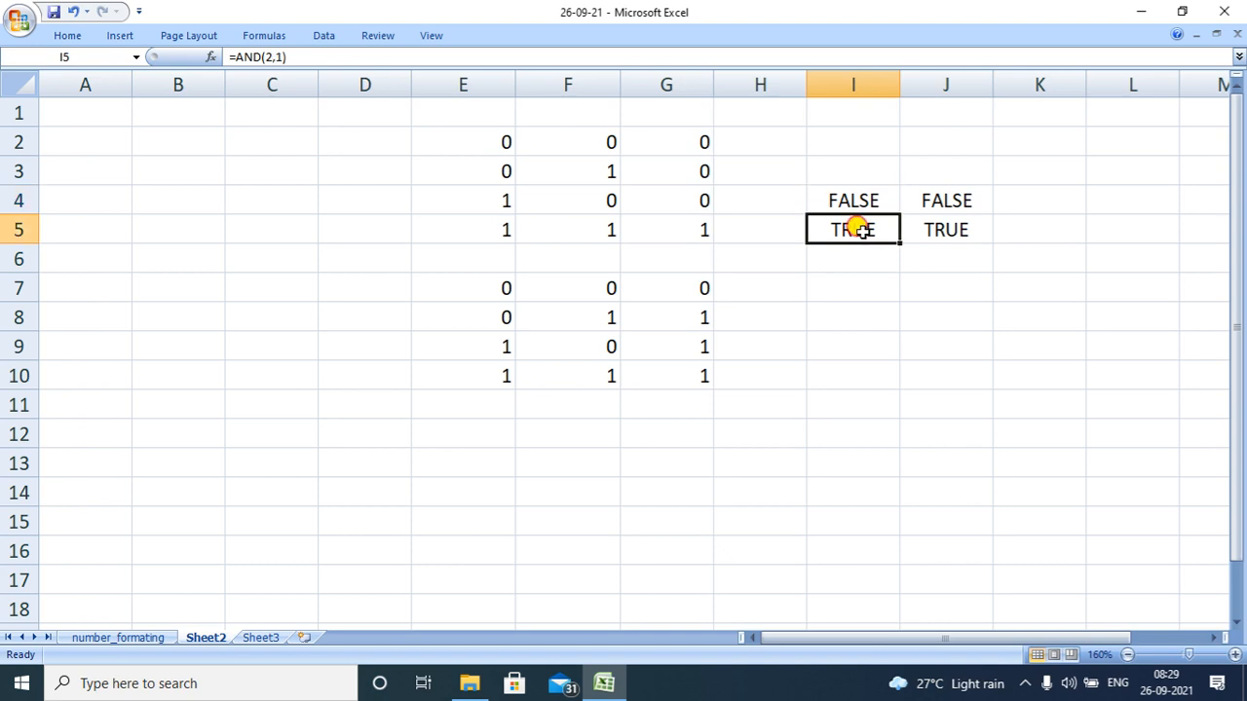
pyautogui.click(943, 203)
pyautogui.click(955, 243)
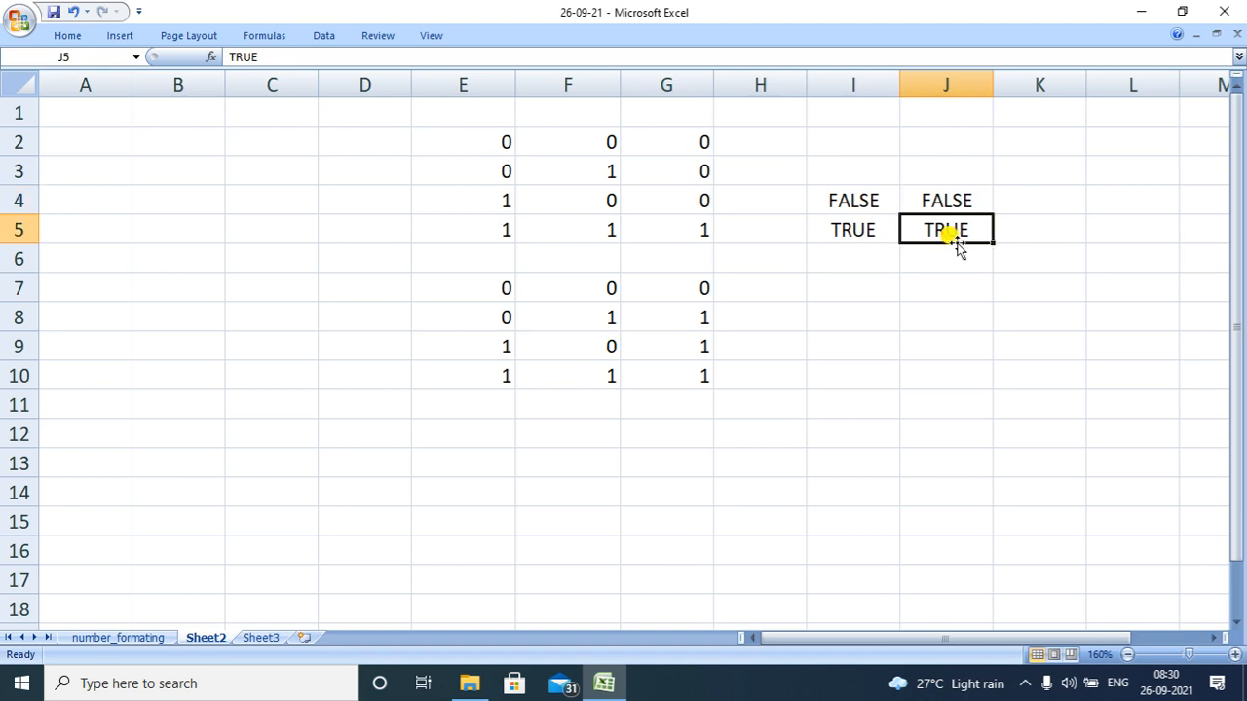
pyautogui.click(941, 202)
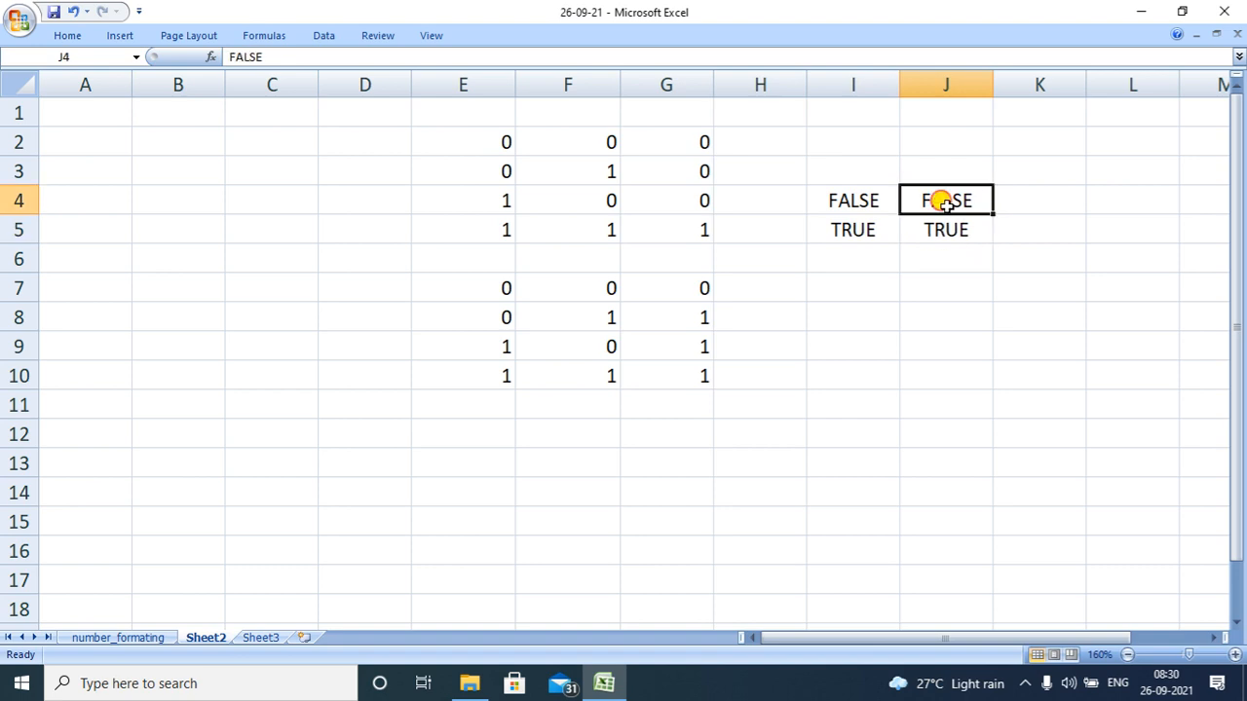
pyautogui.click(851, 205)
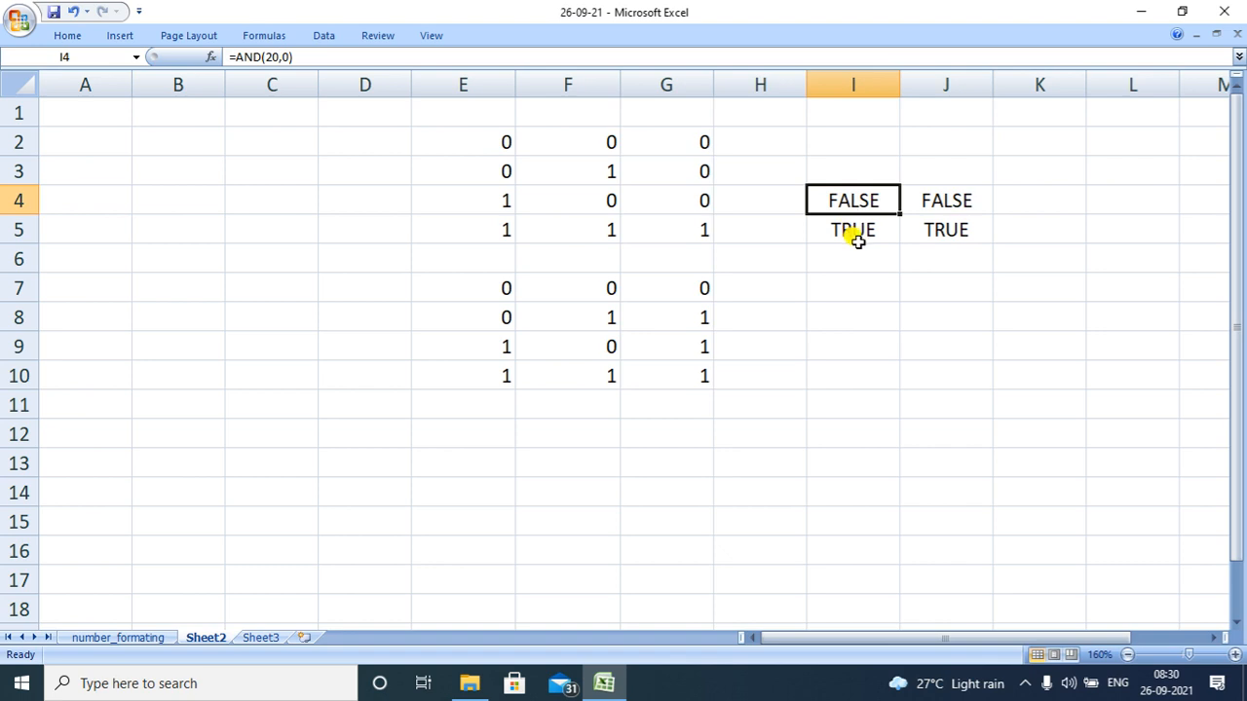
pyautogui.click(855, 239)
pyautogui.click(954, 230)
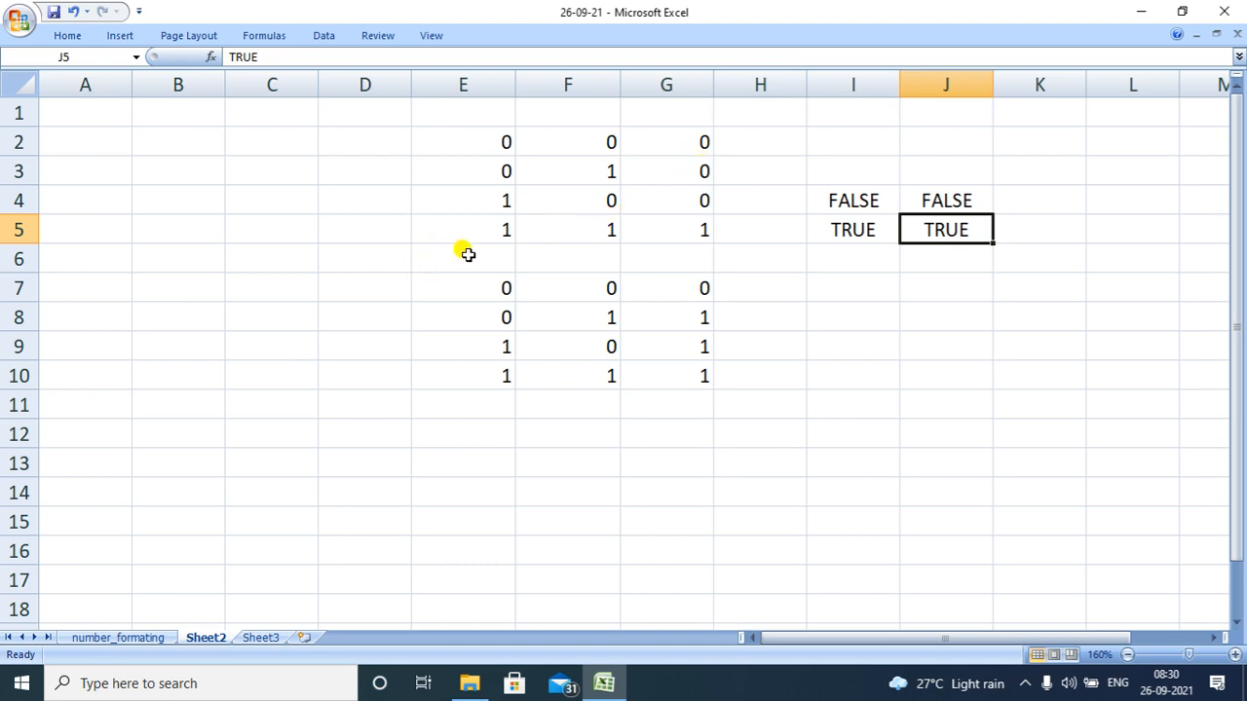
pyautogui.click(855, 200)
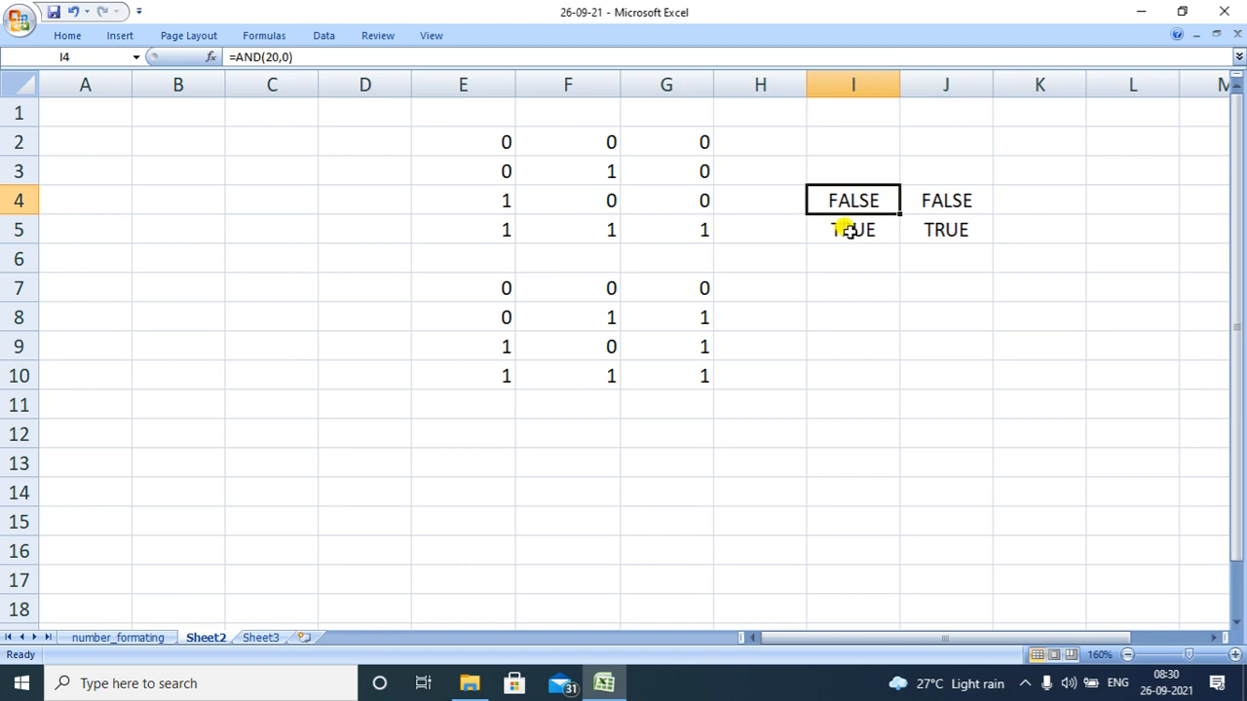
# Check the AND formula in I5 against the typed logical constants in J4 and J5.
pyautogui.click(850, 233)
pyautogui.click(946, 191)
pyautogui.click(945, 227)
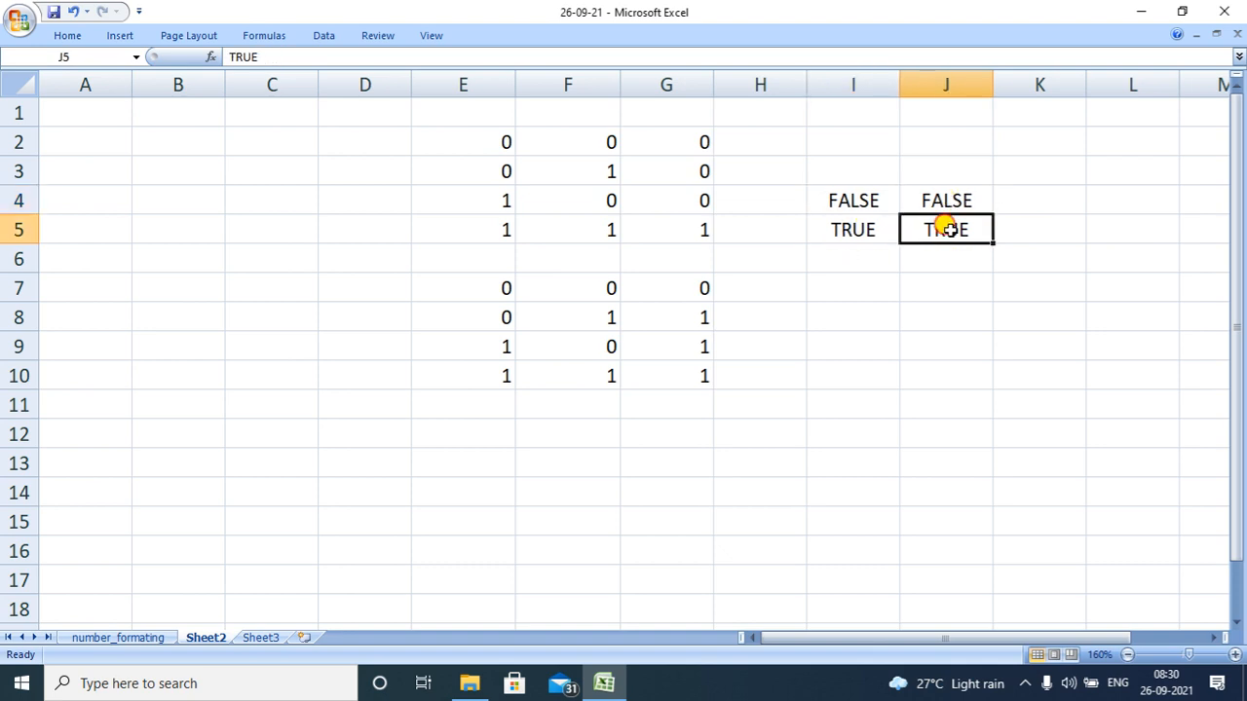
# On the number_formating sheet, compare the underlying values of the Pass/Fail cells F1:F4 with the typed text in G1:G2.
pyautogui.click(126, 638)
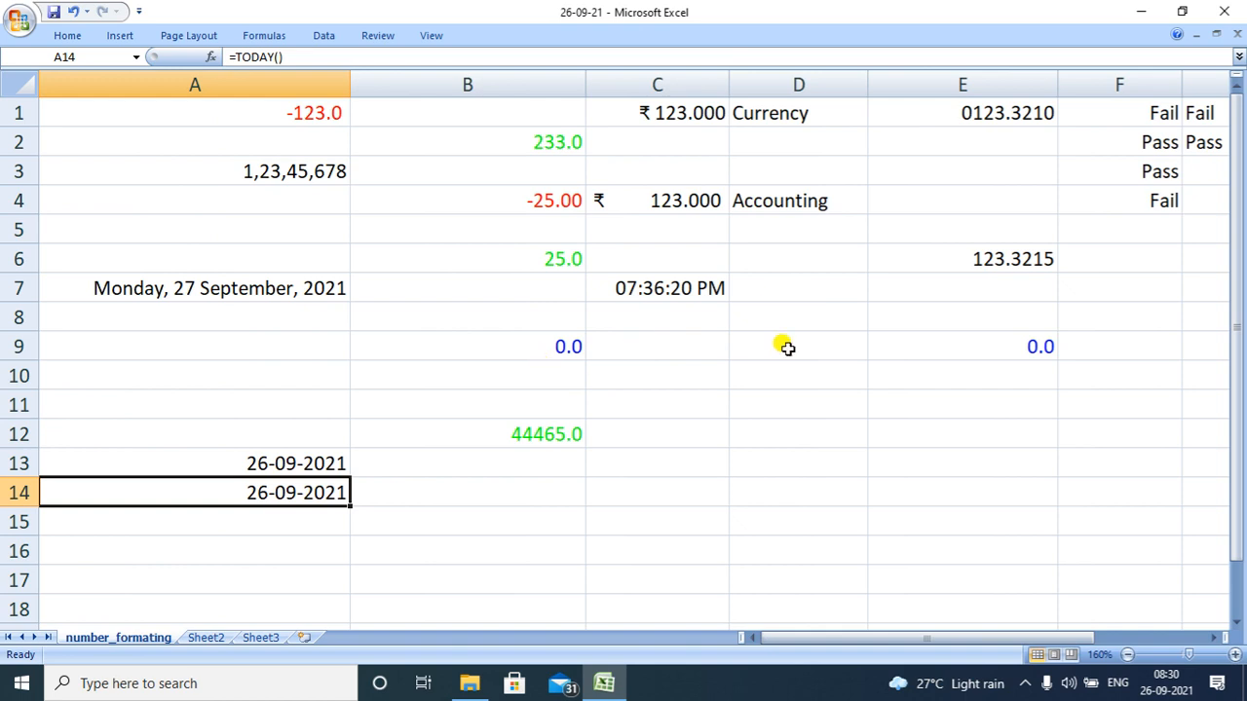
pyautogui.click(1172, 115)
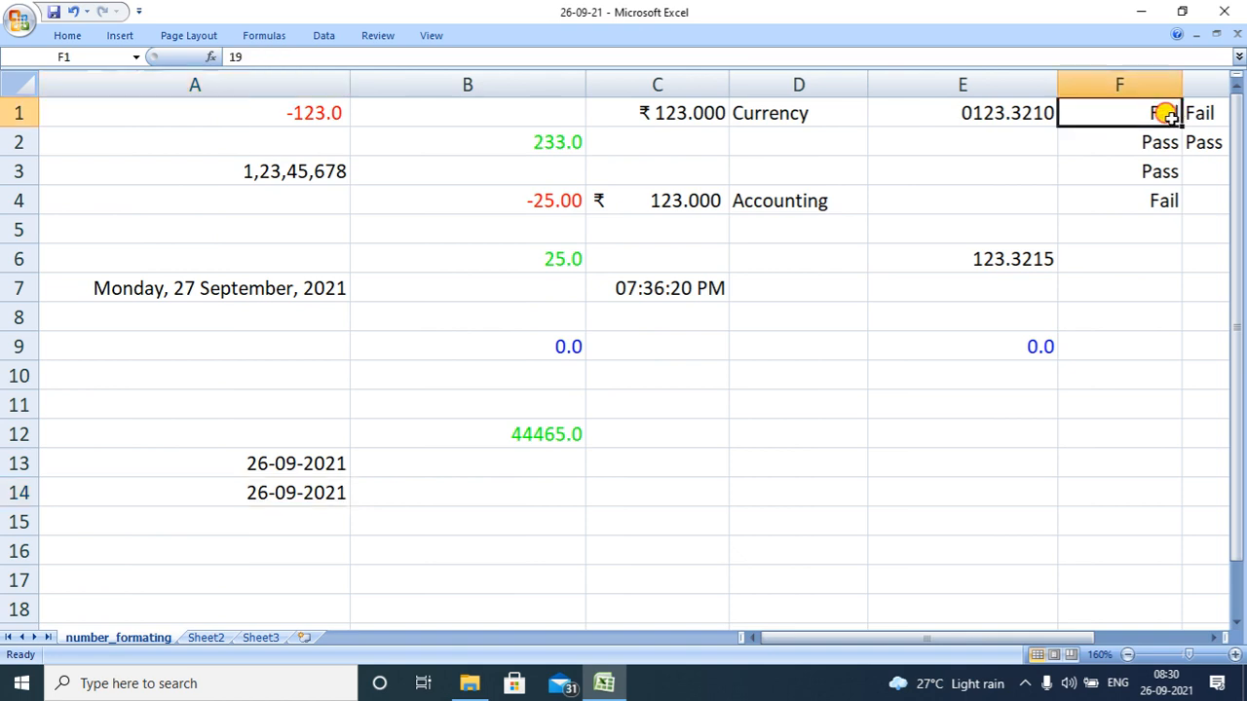
pyautogui.click(1166, 141)
pyautogui.click(1161, 173)
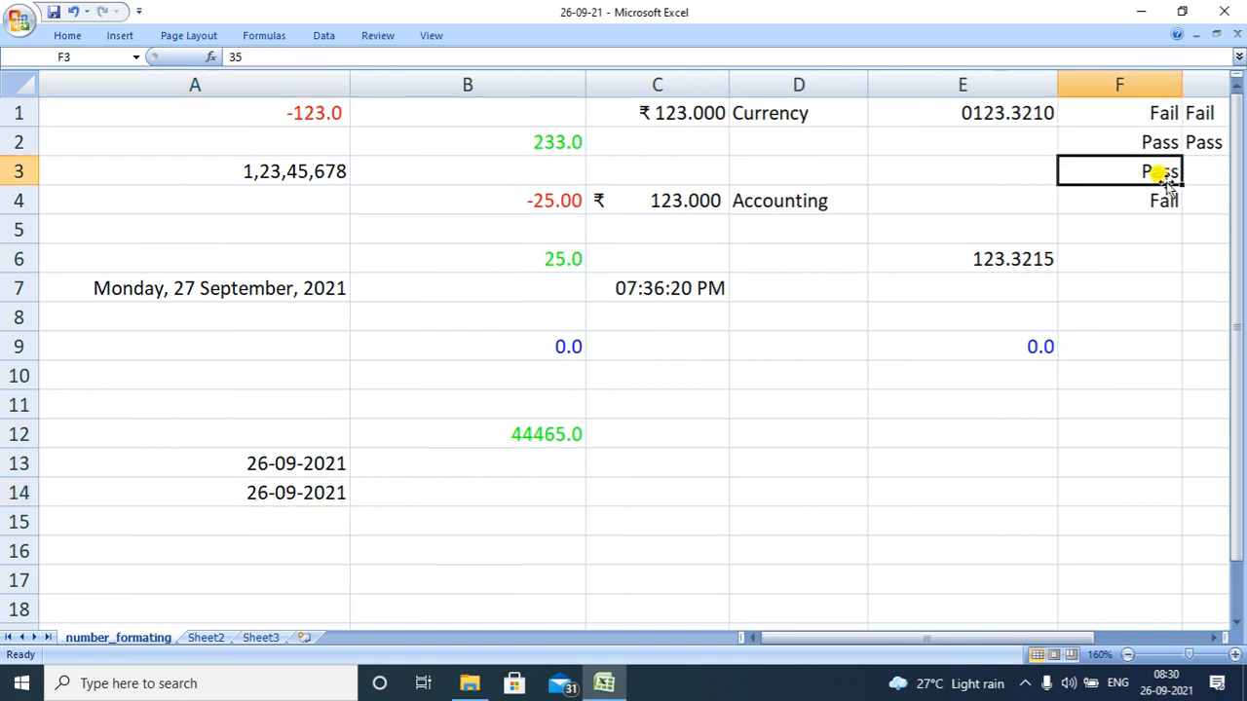
pyautogui.click(1168, 201)
pyautogui.click(1164, 113)
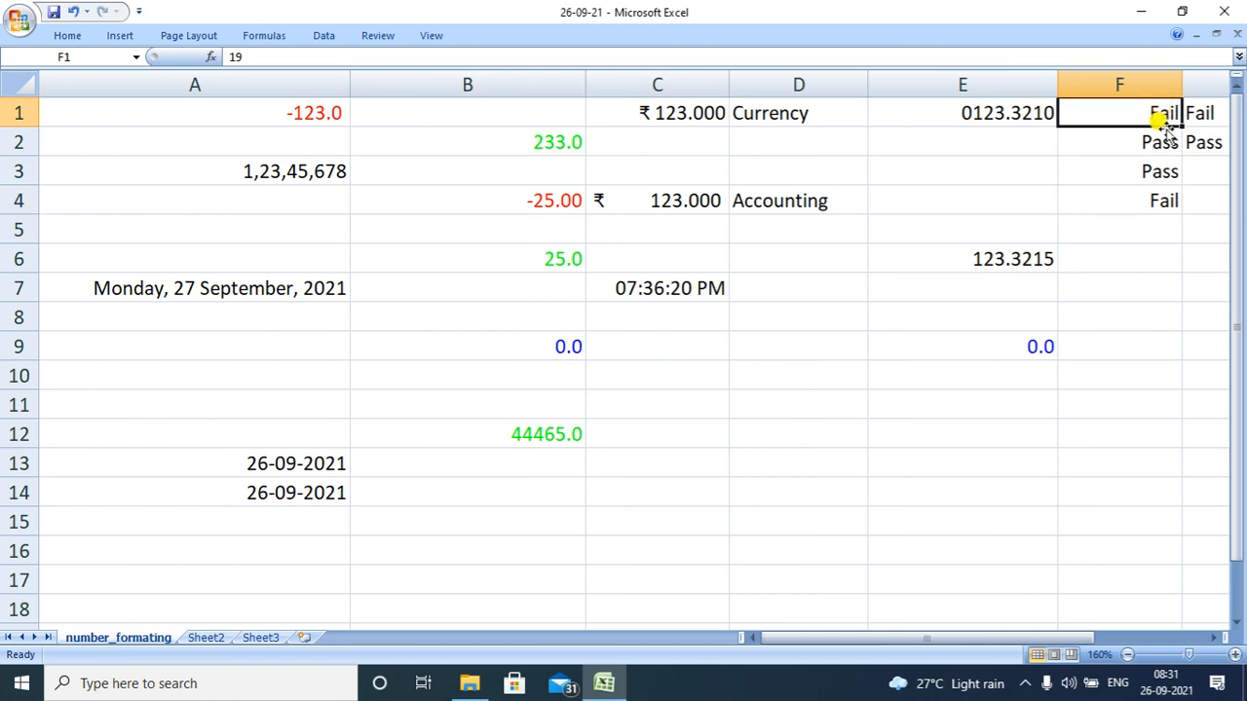
pyautogui.click(1161, 141)
pyautogui.click(1163, 172)
pyautogui.click(1165, 200)
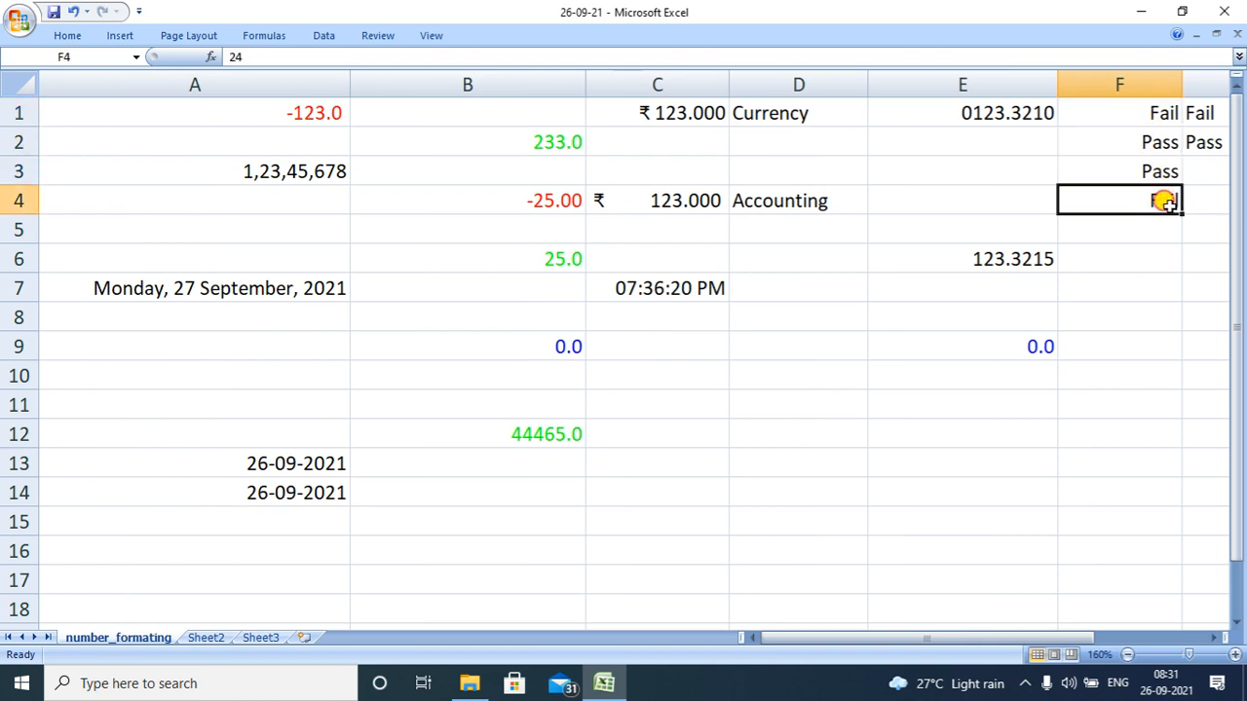
pyautogui.click(1204, 115)
pyautogui.click(1202, 143)
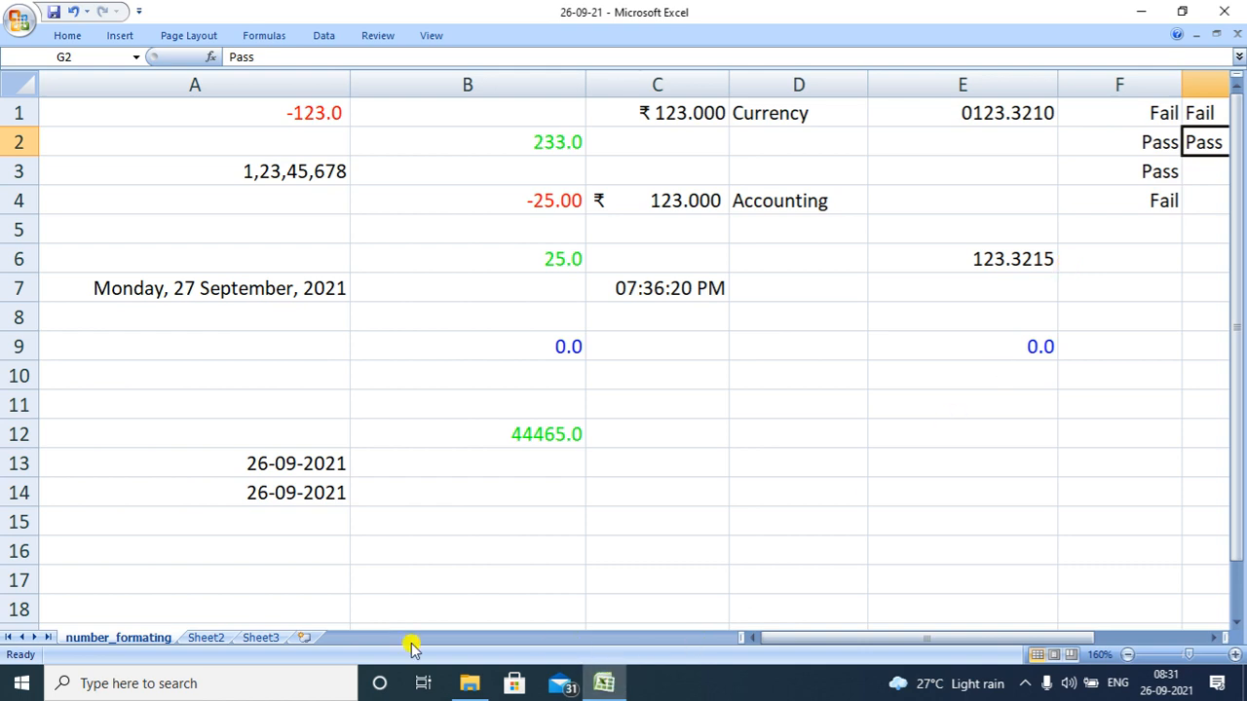
# Rename Sheet2 as Boolean_function.
pyautogui.click(203, 637)
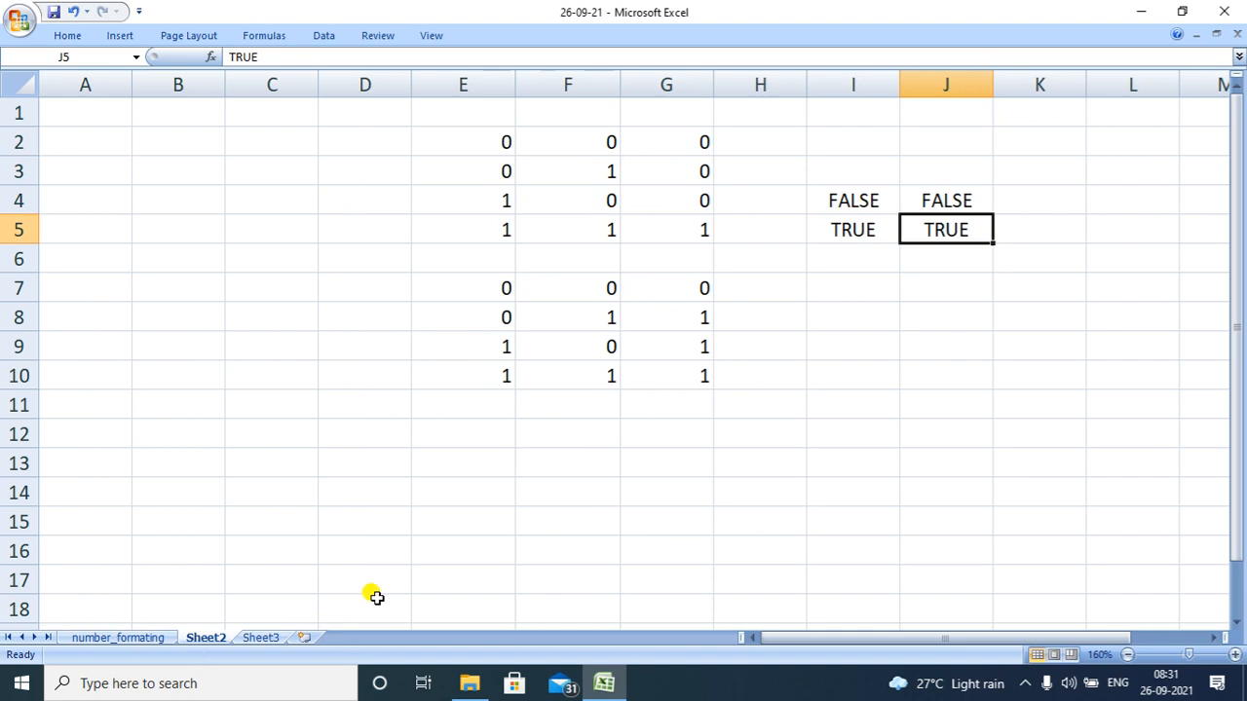
pyautogui.rightClick(203, 643)
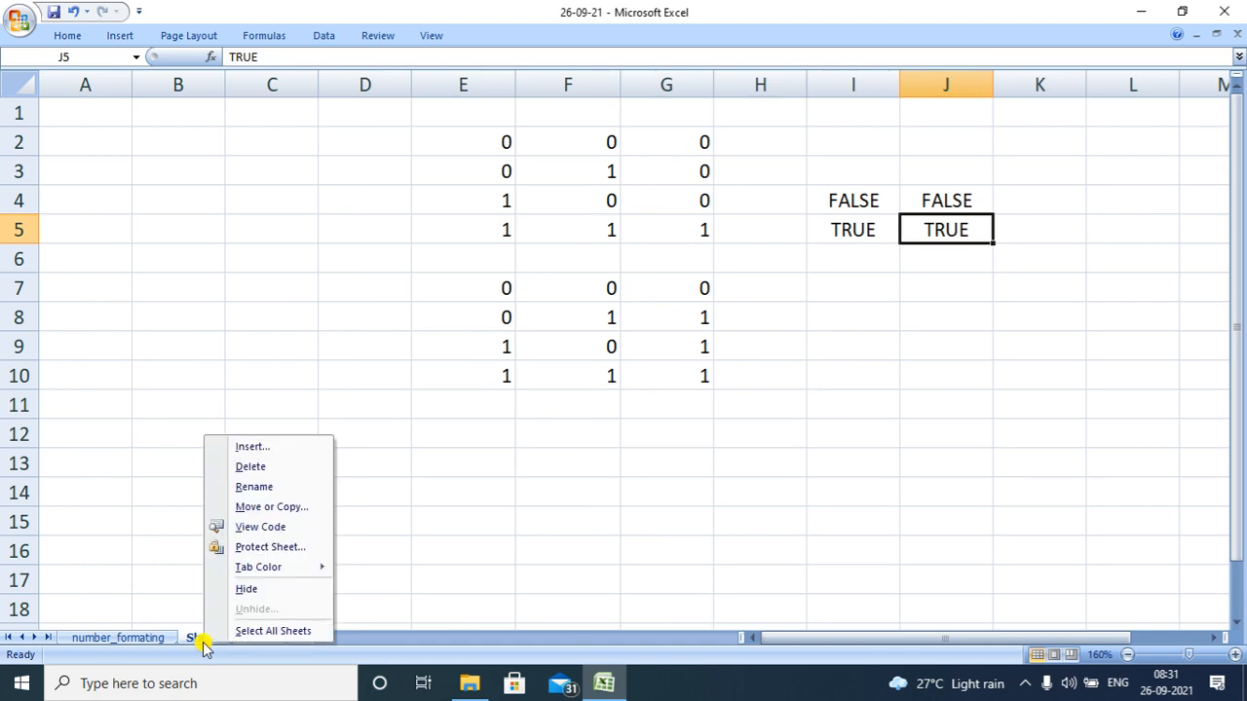
pyautogui.click(258, 487)
pyautogui.write('B')
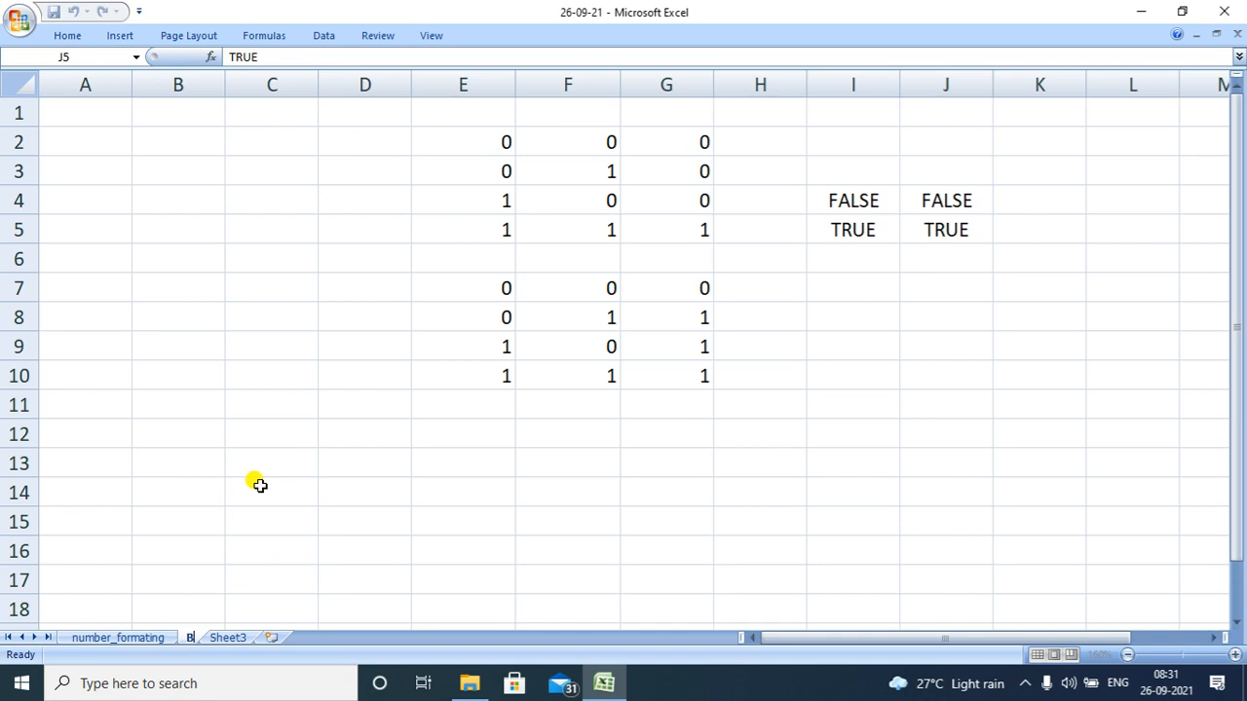
pyautogui.write('oolean')
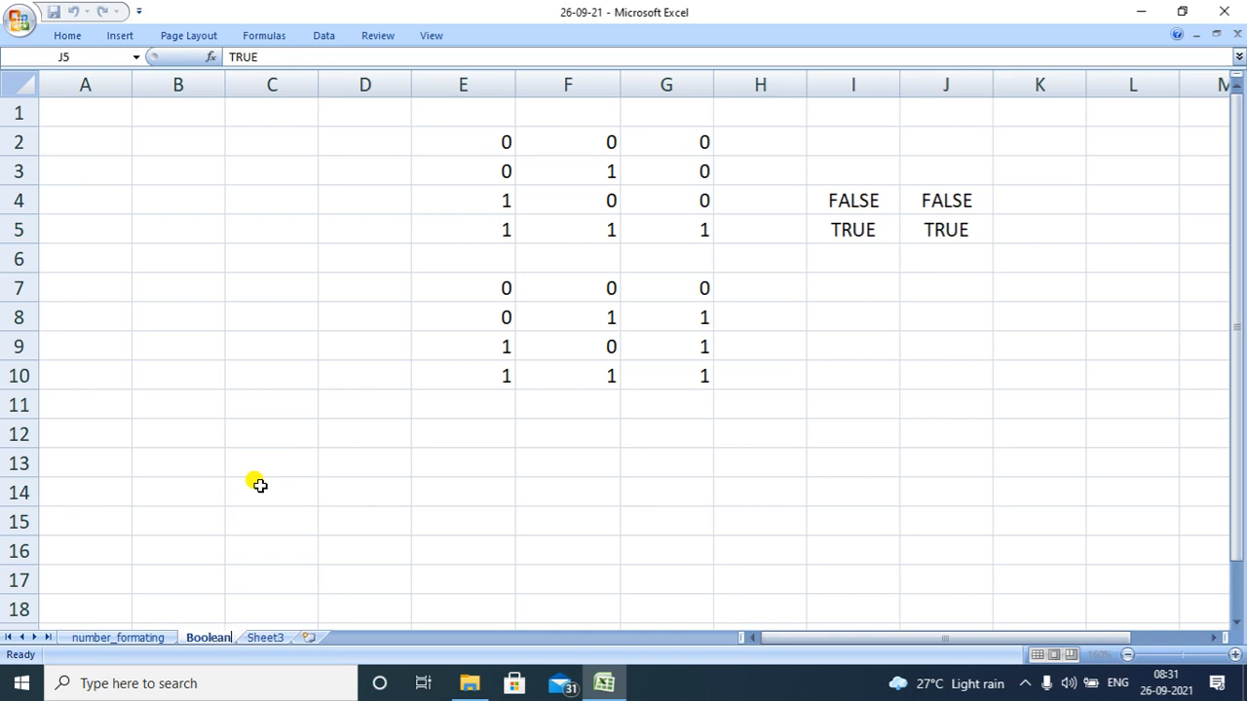
pyautogui.click(259, 485)
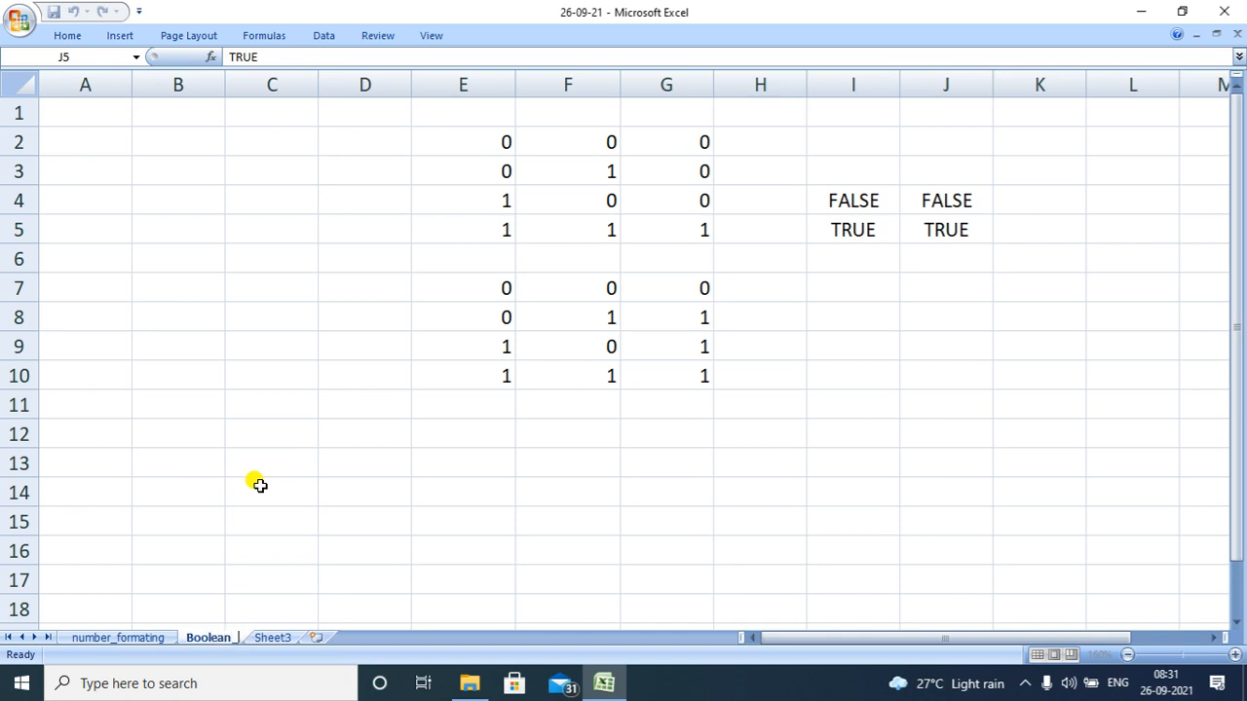
pyautogui.write('_function')
pyautogui.press('Return')
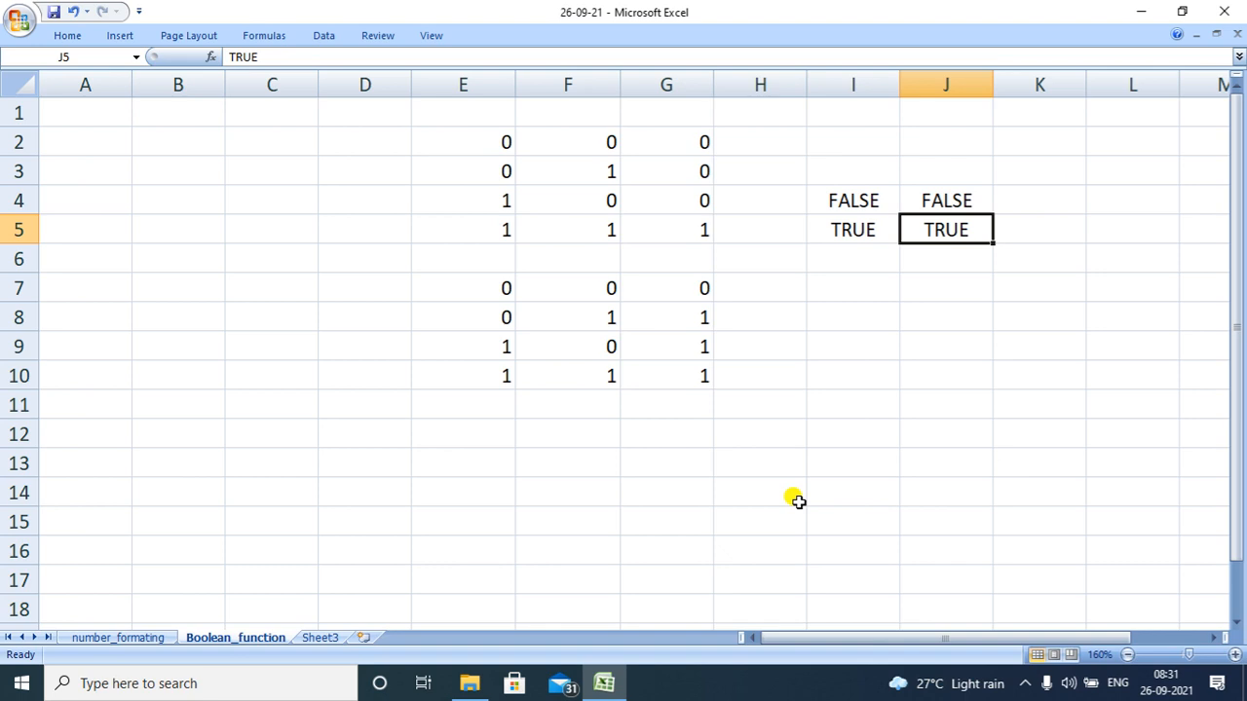
# Enter the formula =NOT(0) in cell J8 of the Boolean_function sheet and select the cell to inspect it.
pyautogui.click(921, 323)
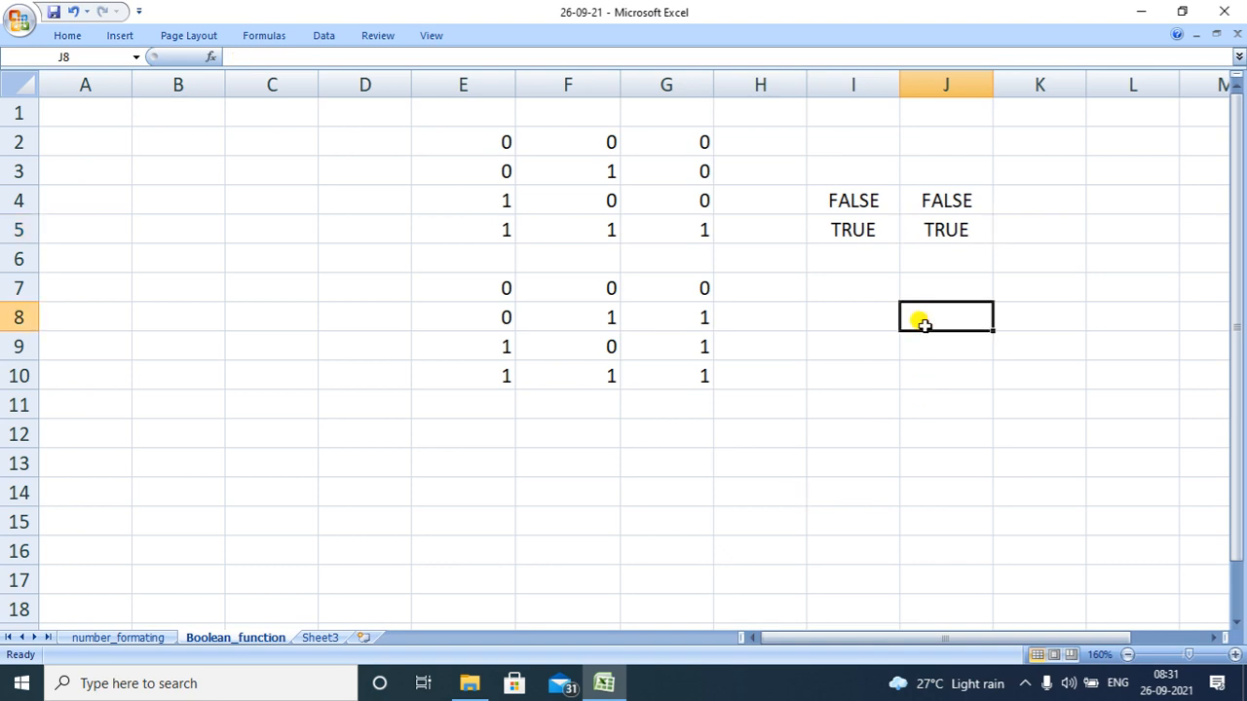
pyautogui.write('=')
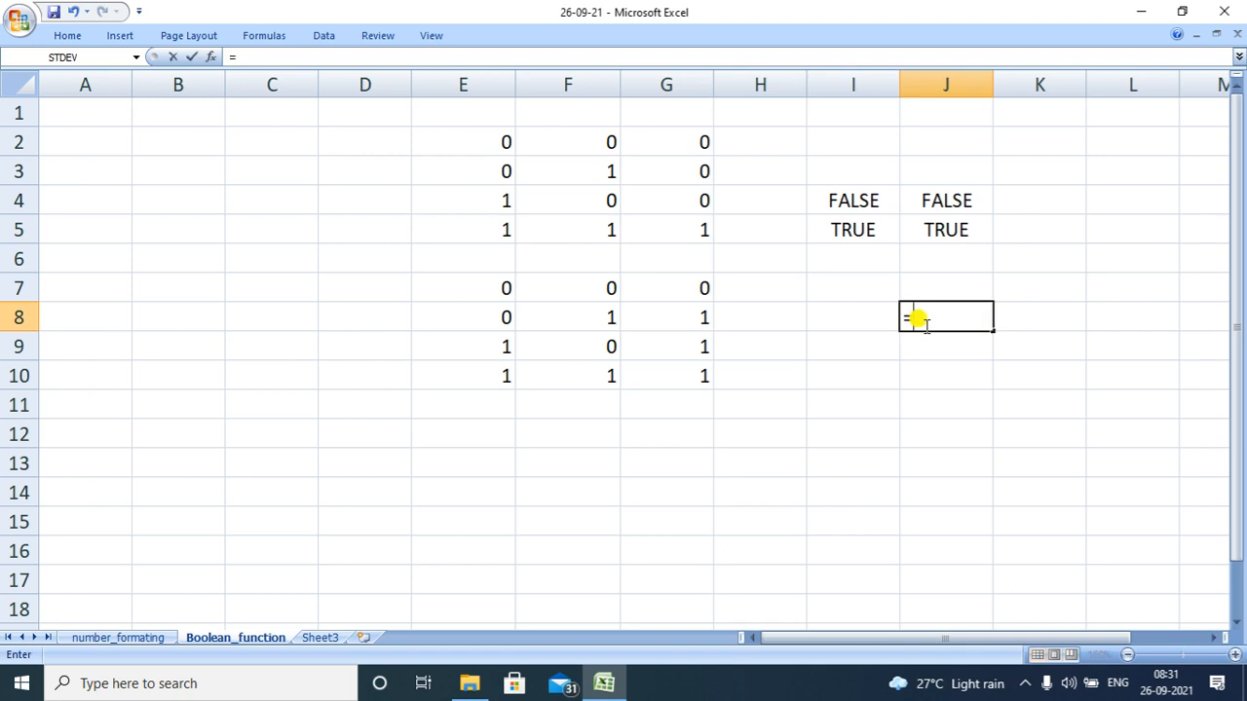
pyautogui.write('no')
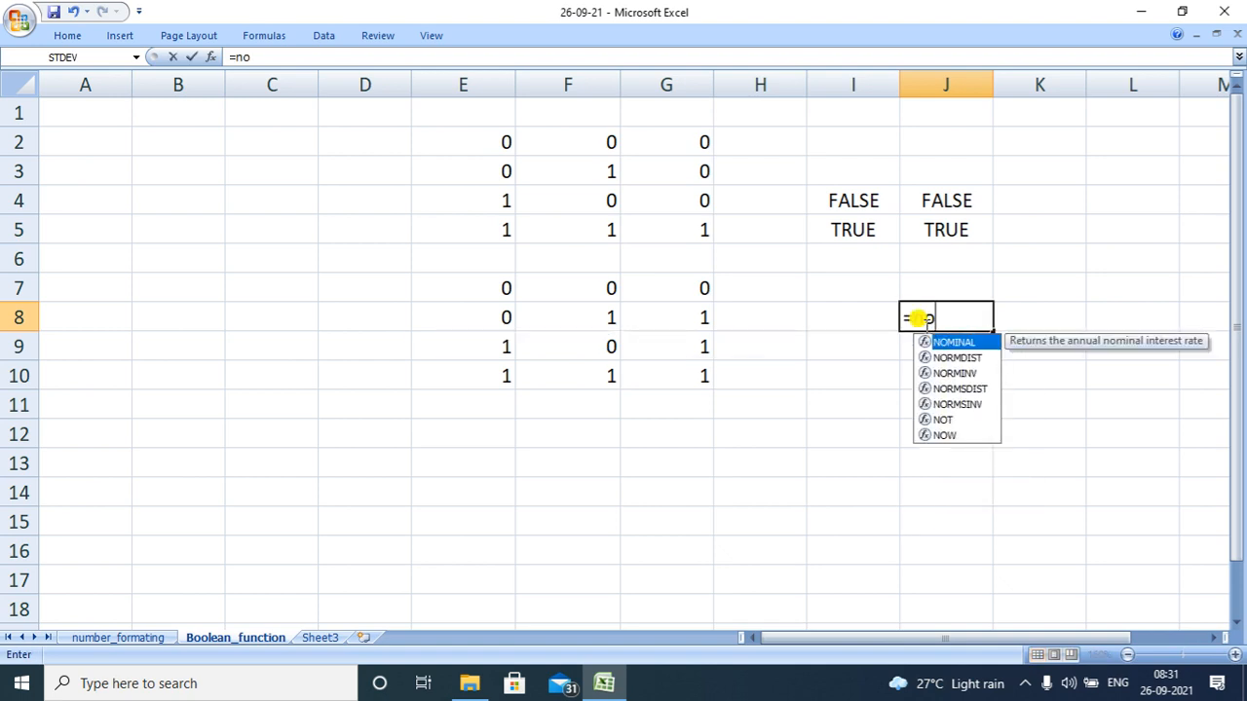
pyautogui.click(944, 420)
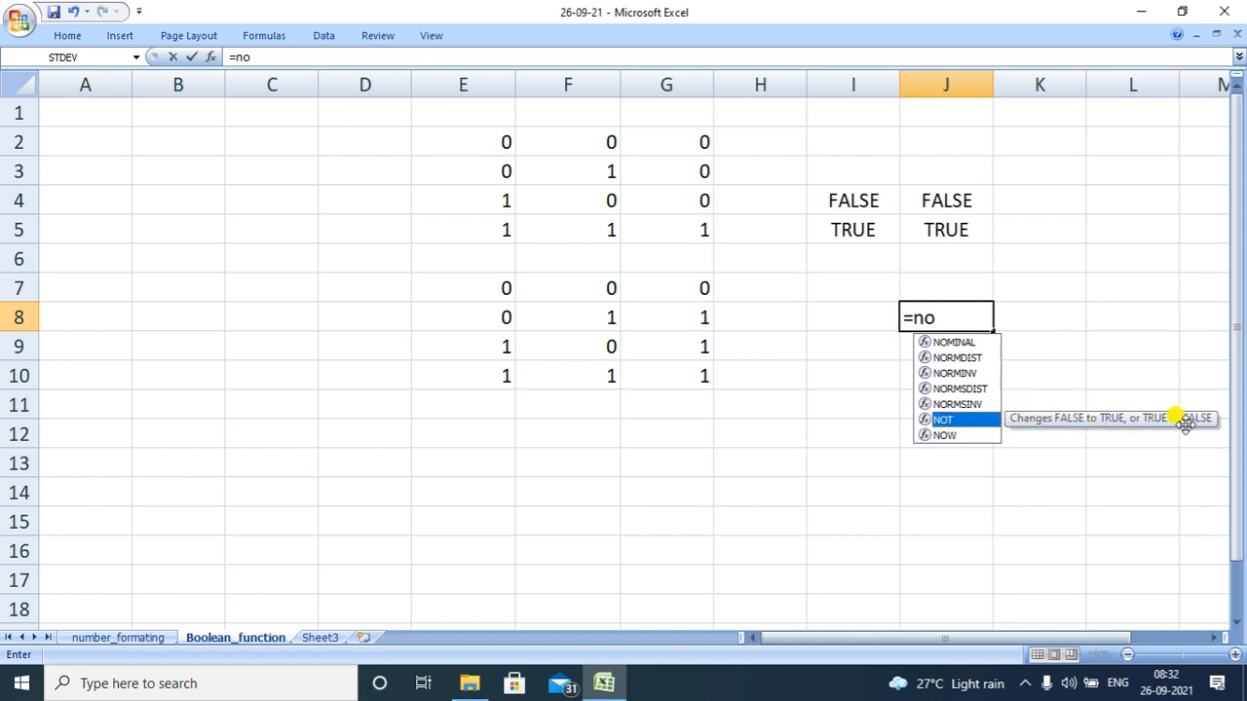
pyautogui.doubleClick(947, 419)
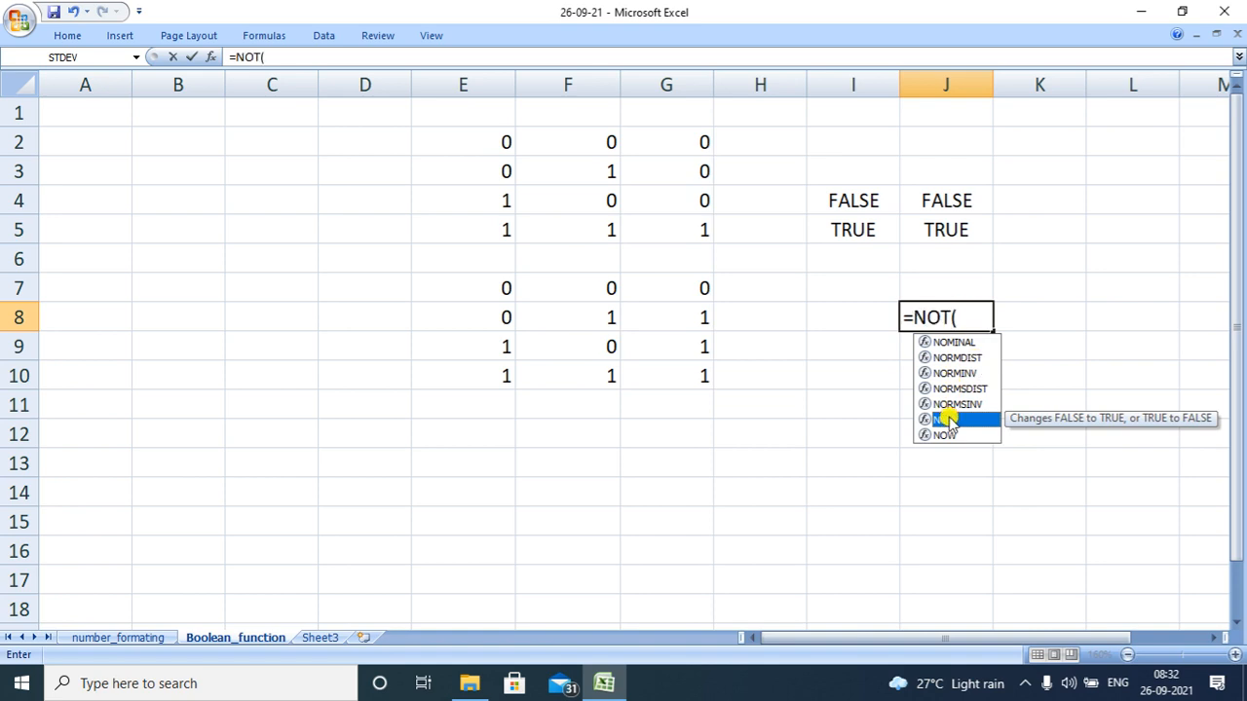
pyautogui.write('0)')
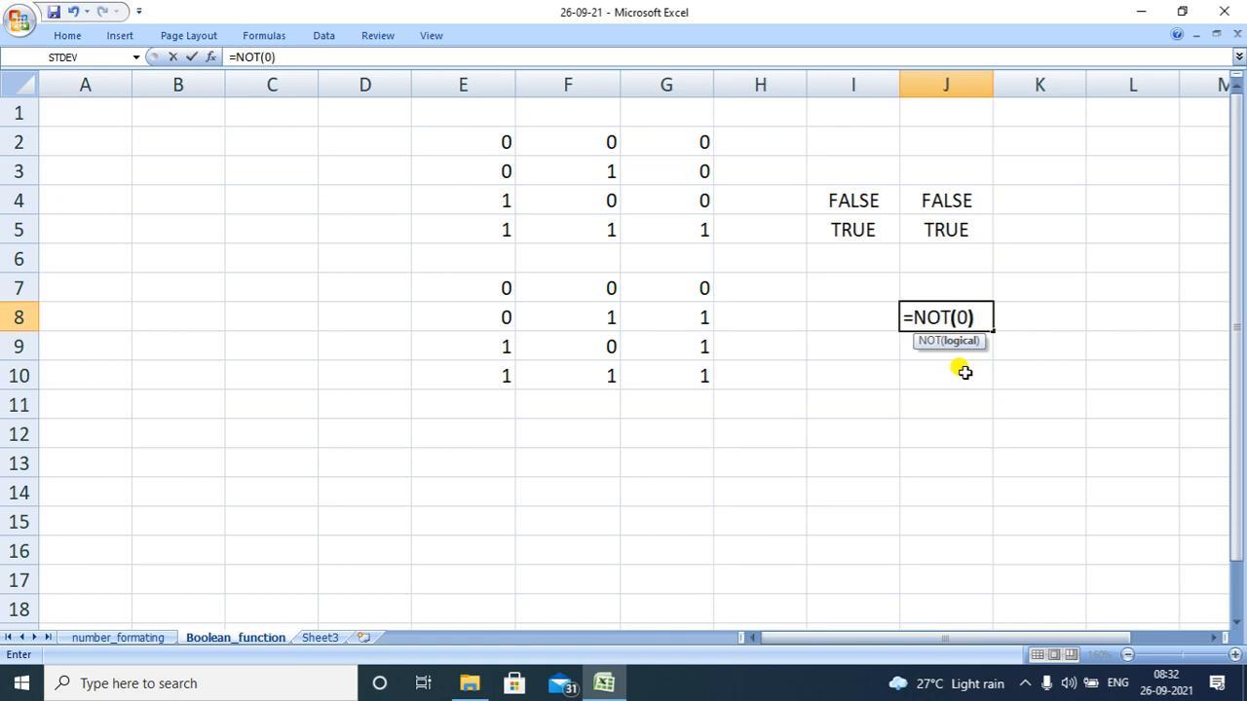
pyautogui.press('Return')
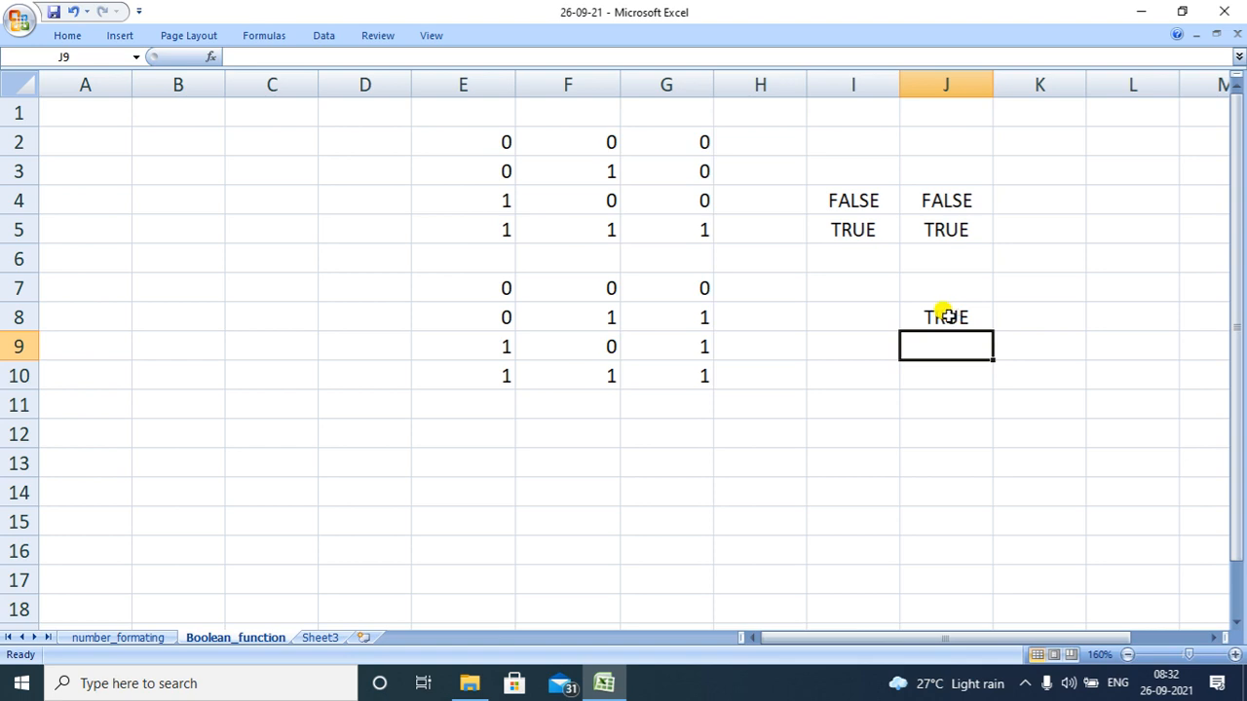
pyautogui.click(947, 317)
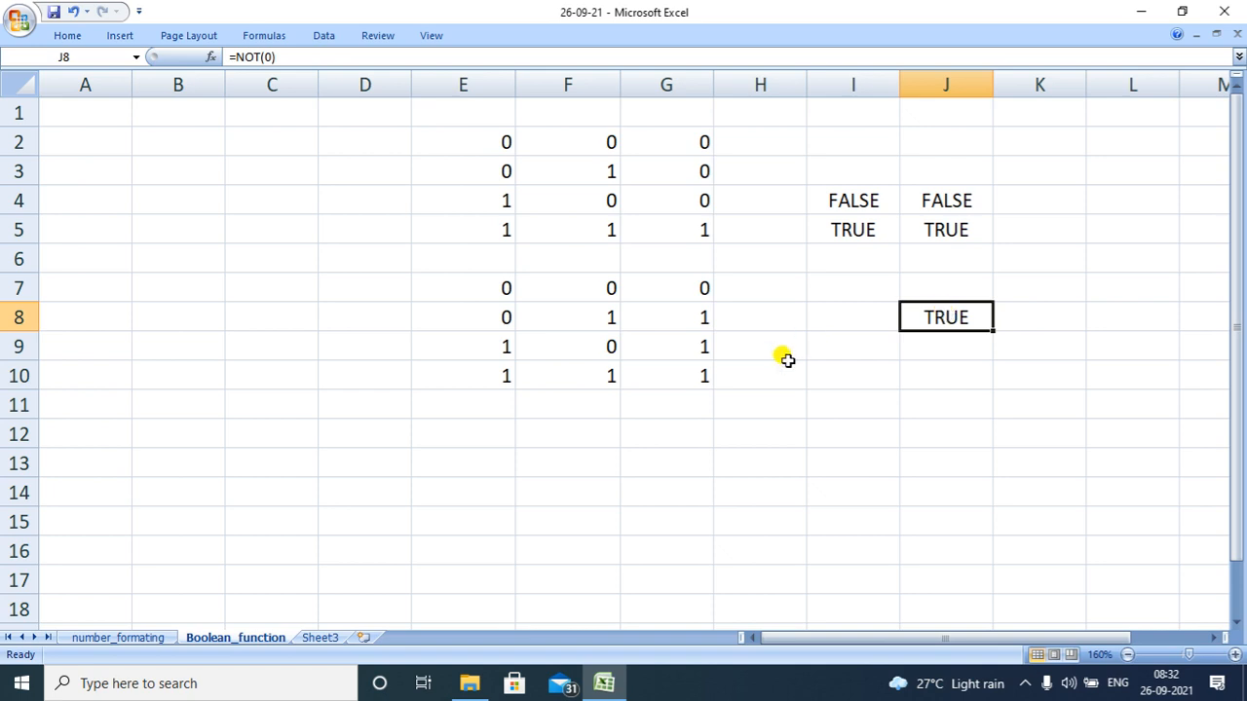
# Enter the formula =OR(225,0) in cell H9, beside the OR truth table.
pyautogui.click(756, 366)
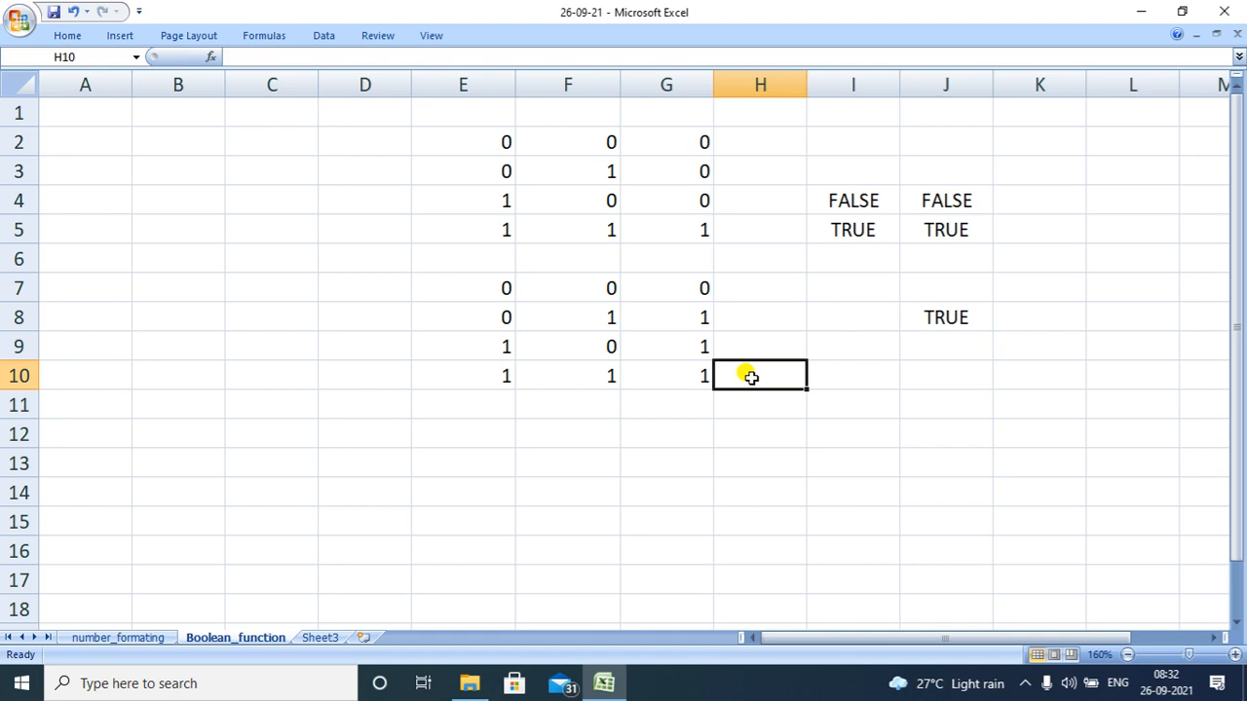
pyautogui.doubleClick(748, 374)
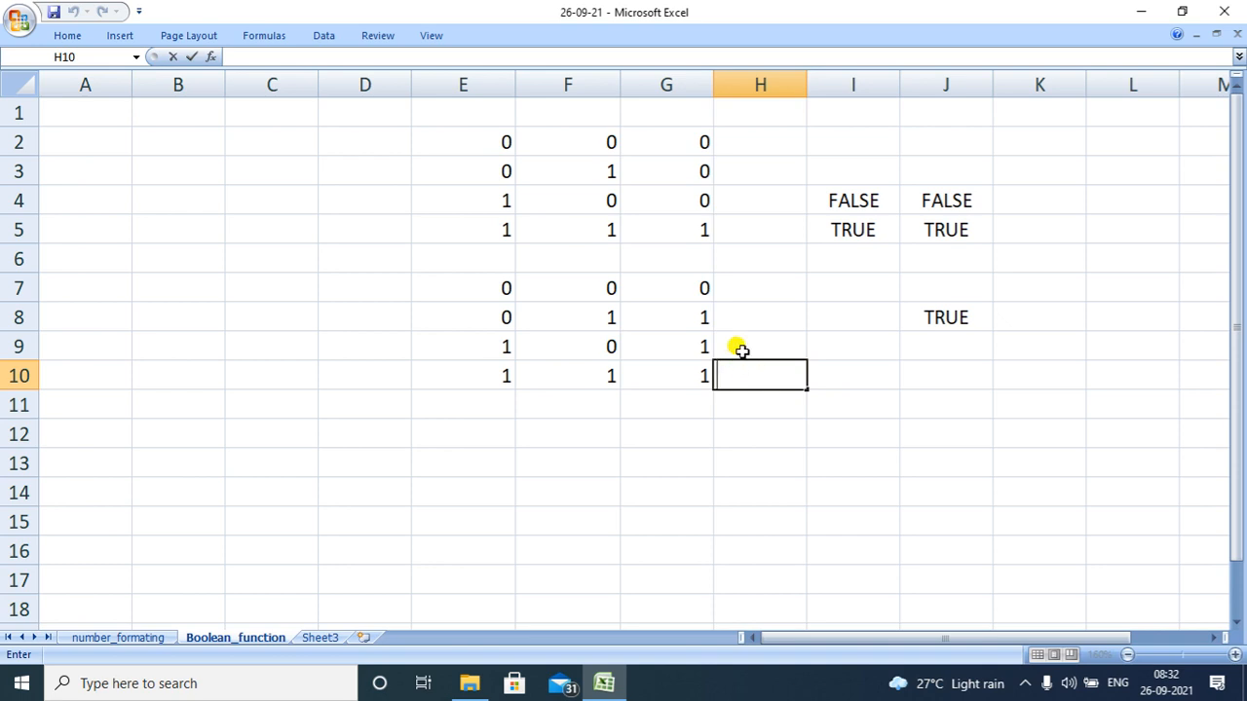
pyautogui.doubleClick(740, 317)
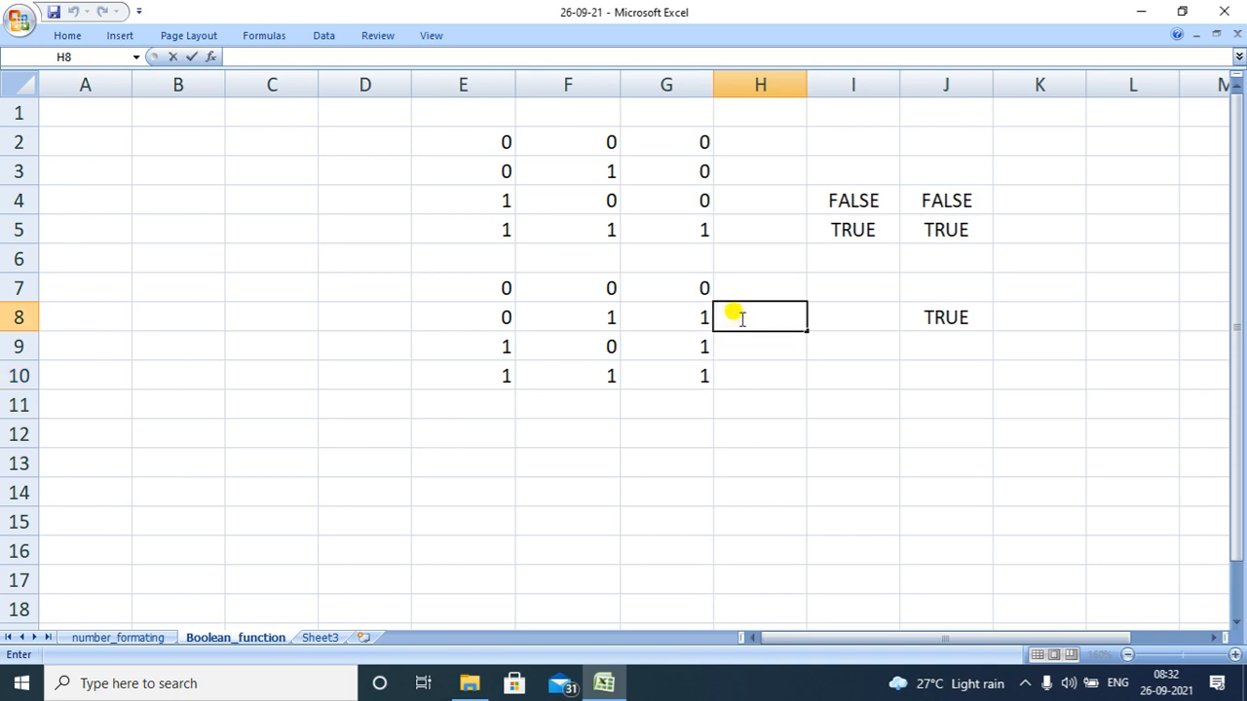
pyautogui.doubleClick(738, 345)
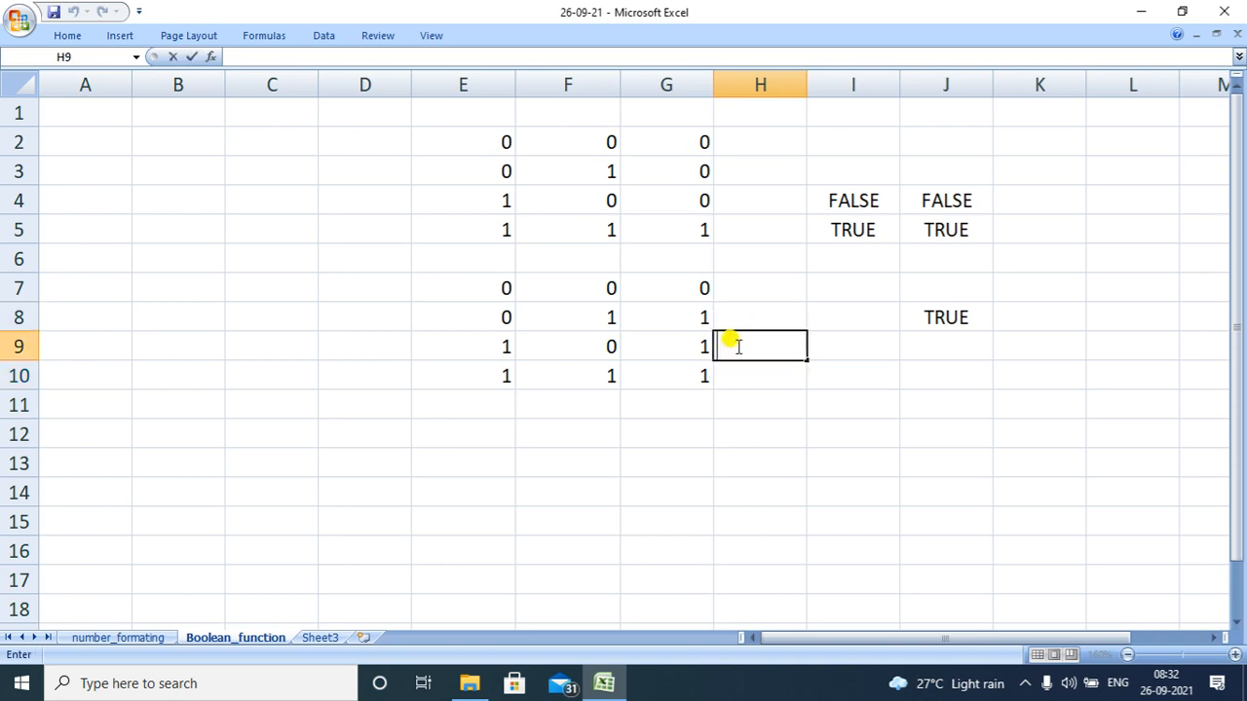
pyautogui.write('=o')
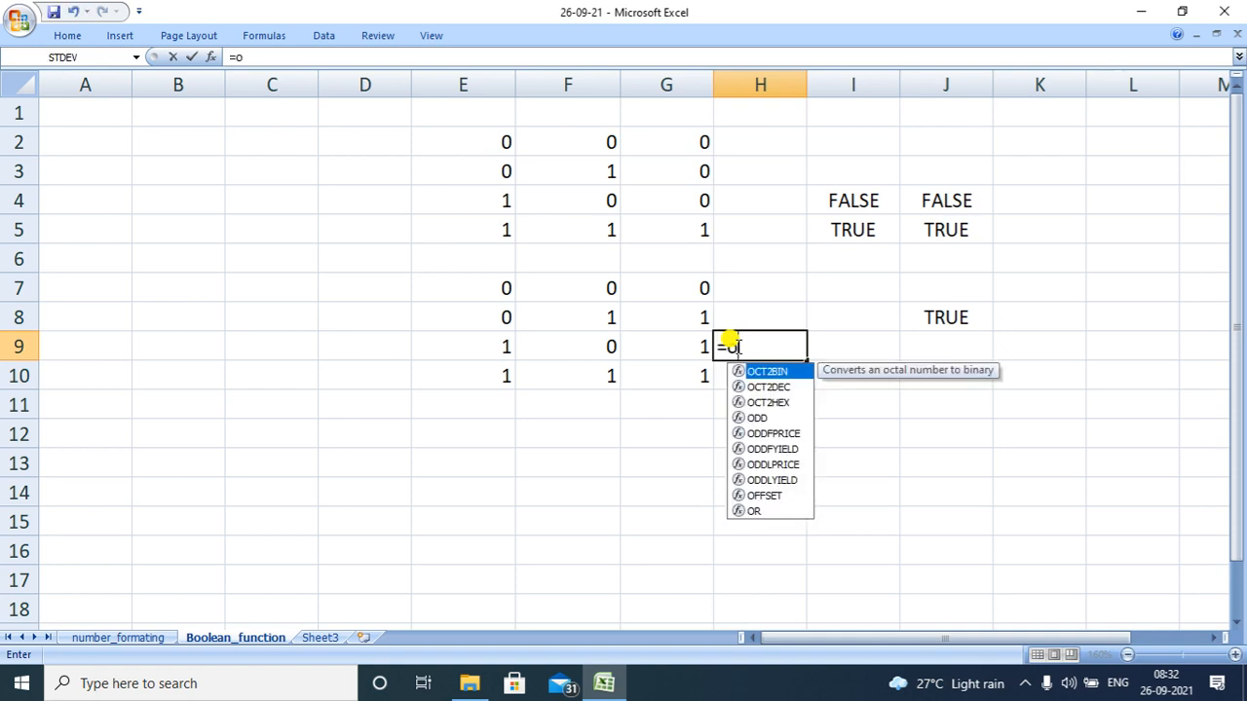
pyautogui.write('r')
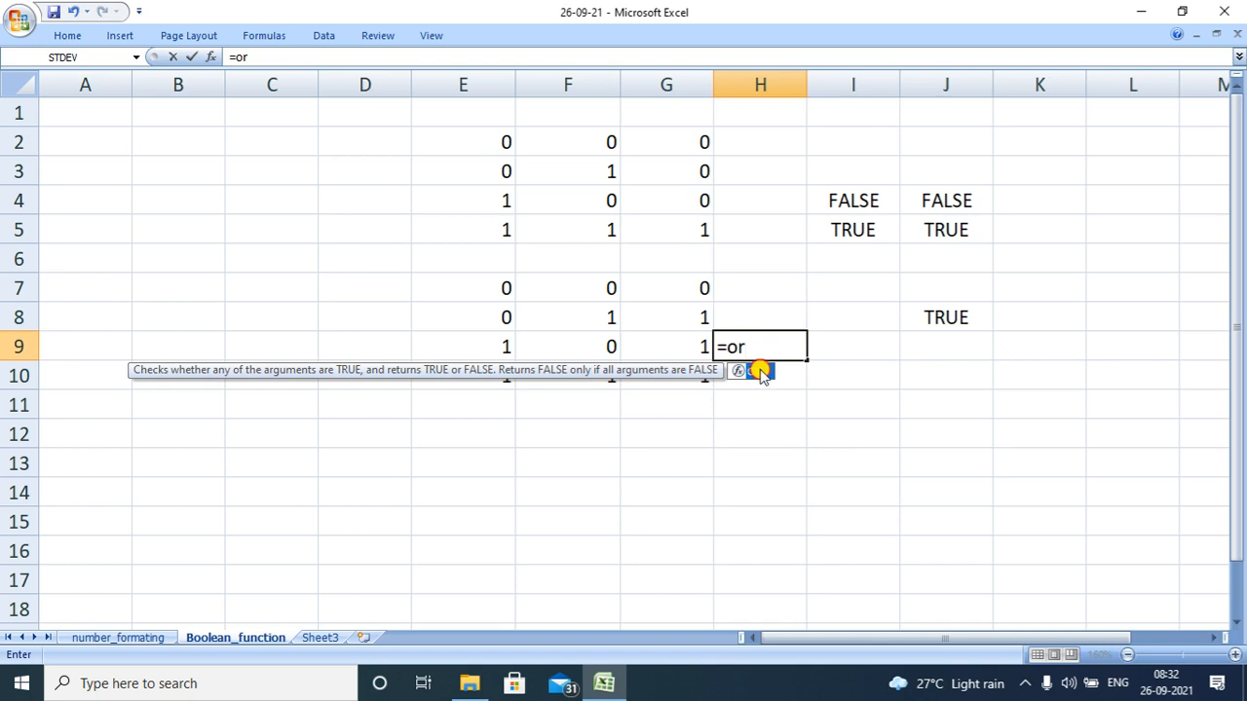
pyautogui.doubleClick(761, 373)
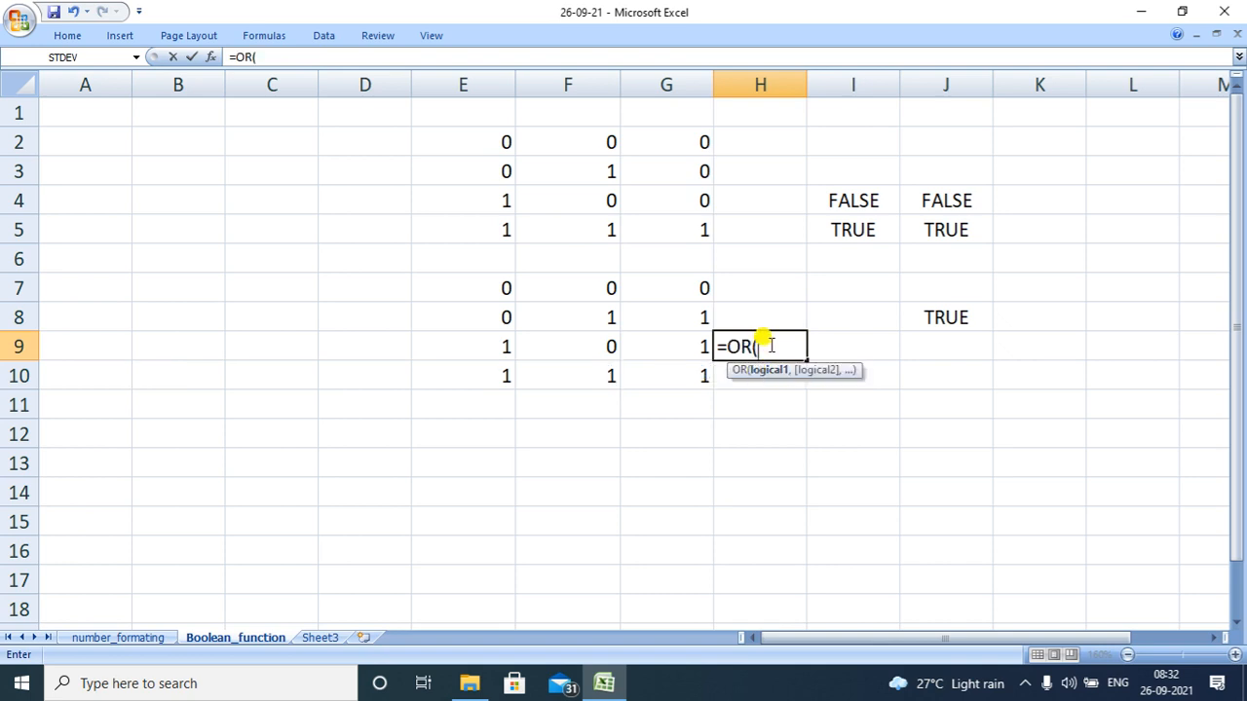
pyautogui.write('225,0')
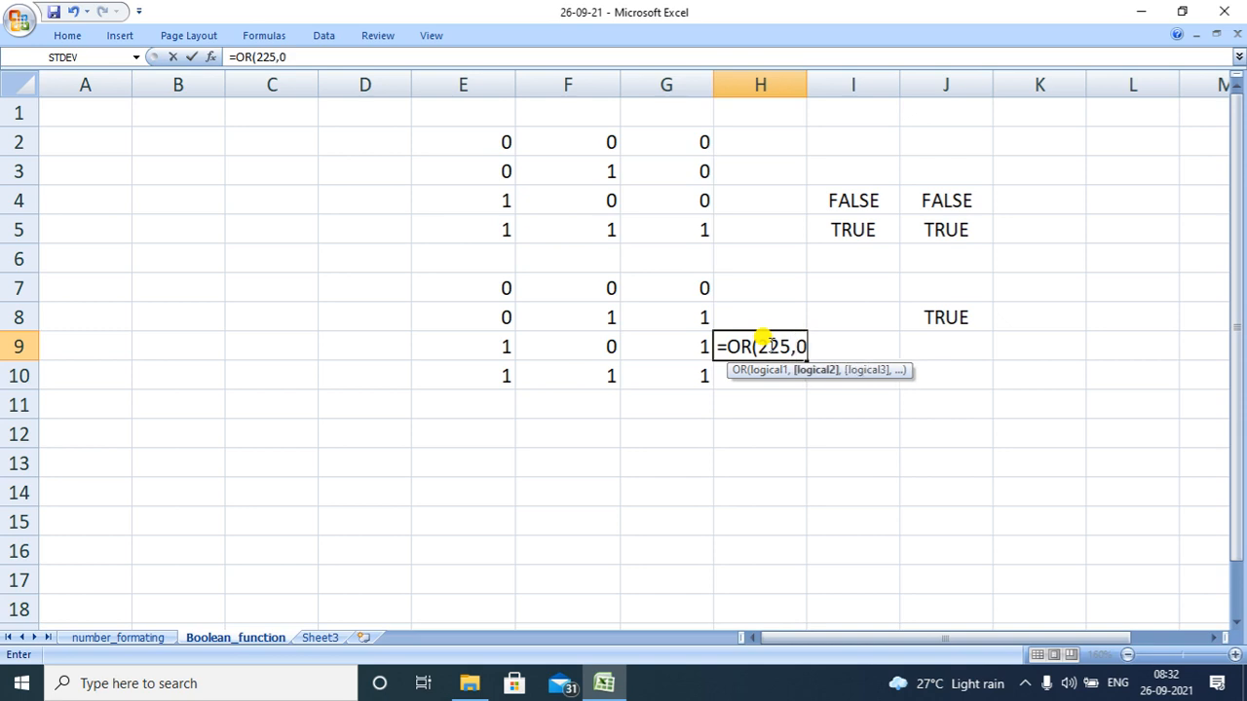
pyautogui.write(')')
pyautogui.press('Return')
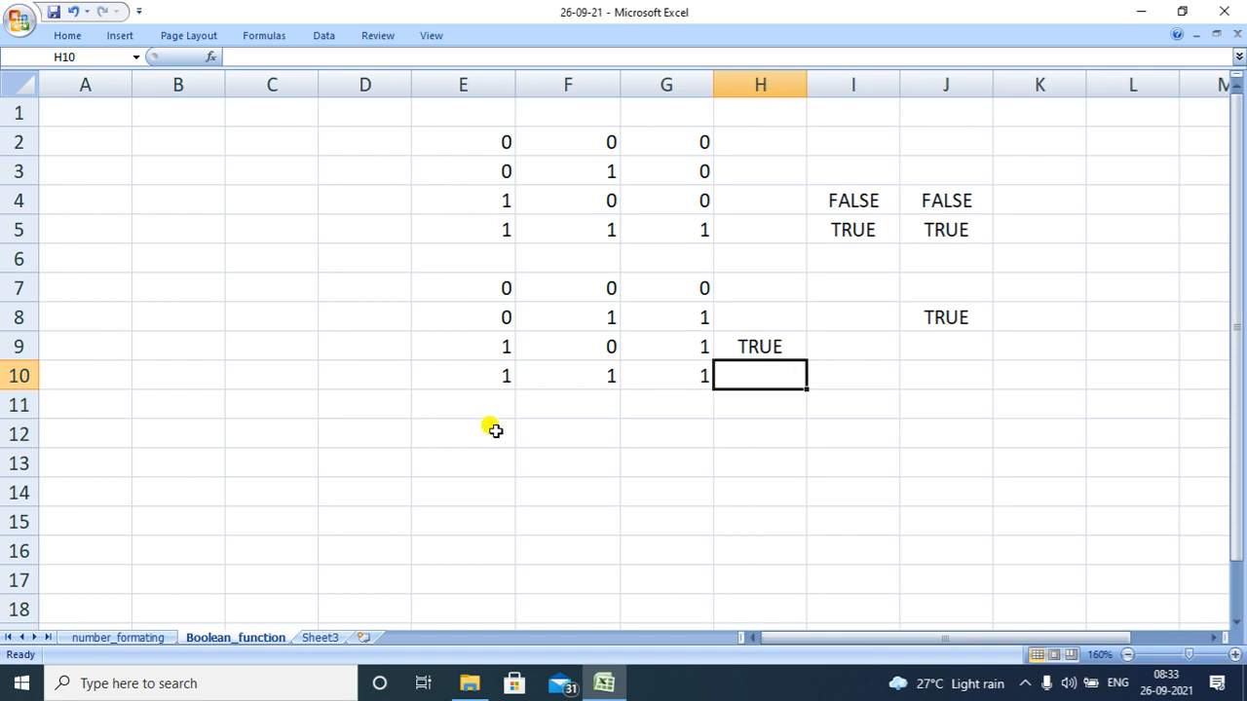
# Review the date cells A14 and A13 on the number_formating sheet, then return to the Boolean_function sheet.
pyautogui.click(119, 638)
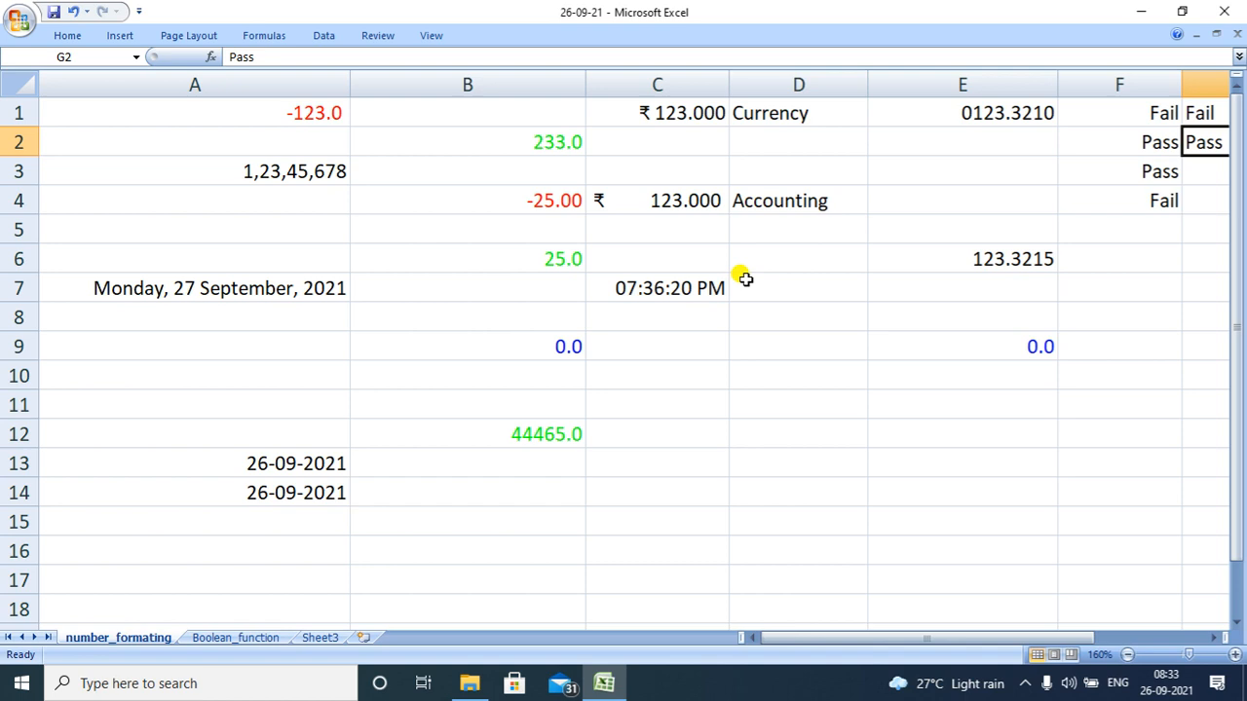
pyautogui.click(261, 492)
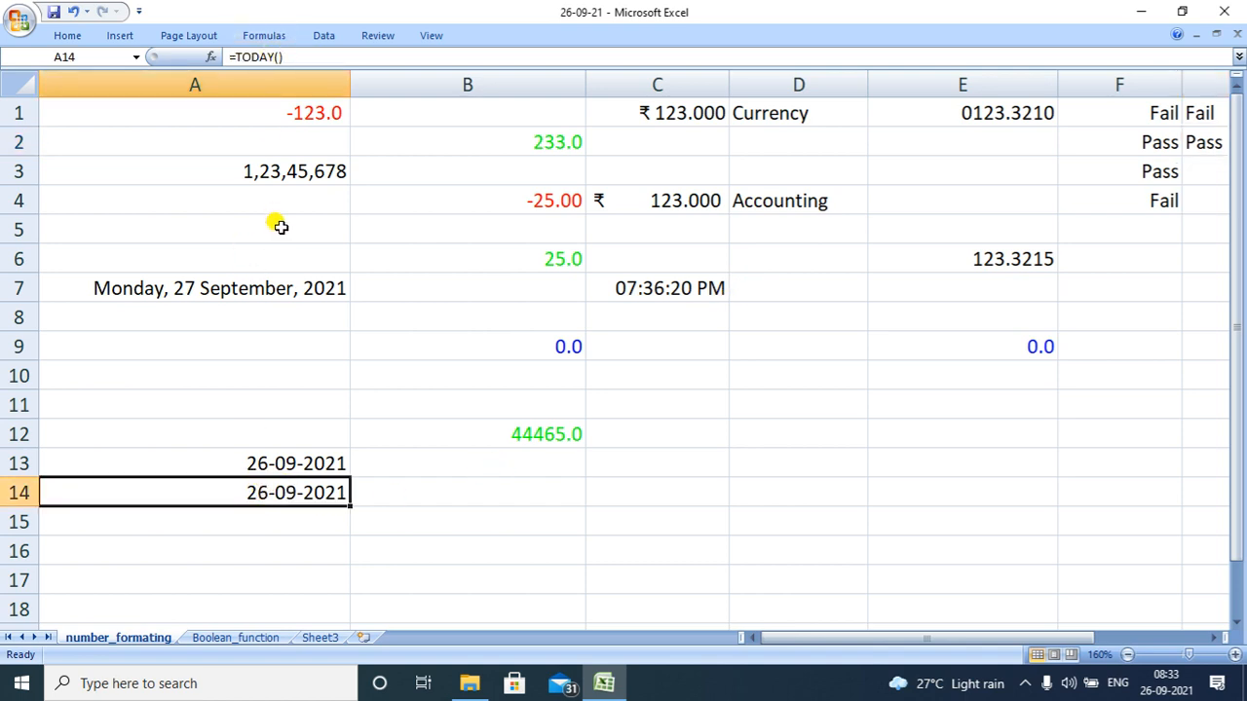
pyautogui.click(265, 458)
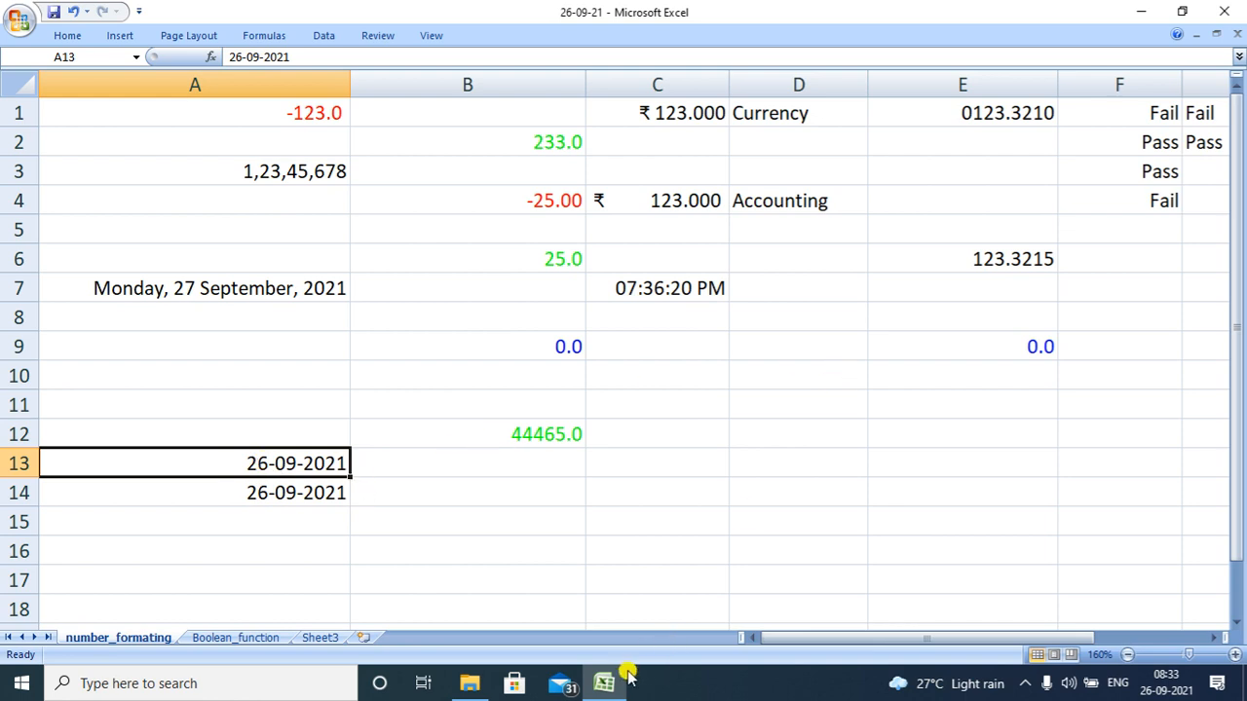
pyautogui.moveTo(611, 686)
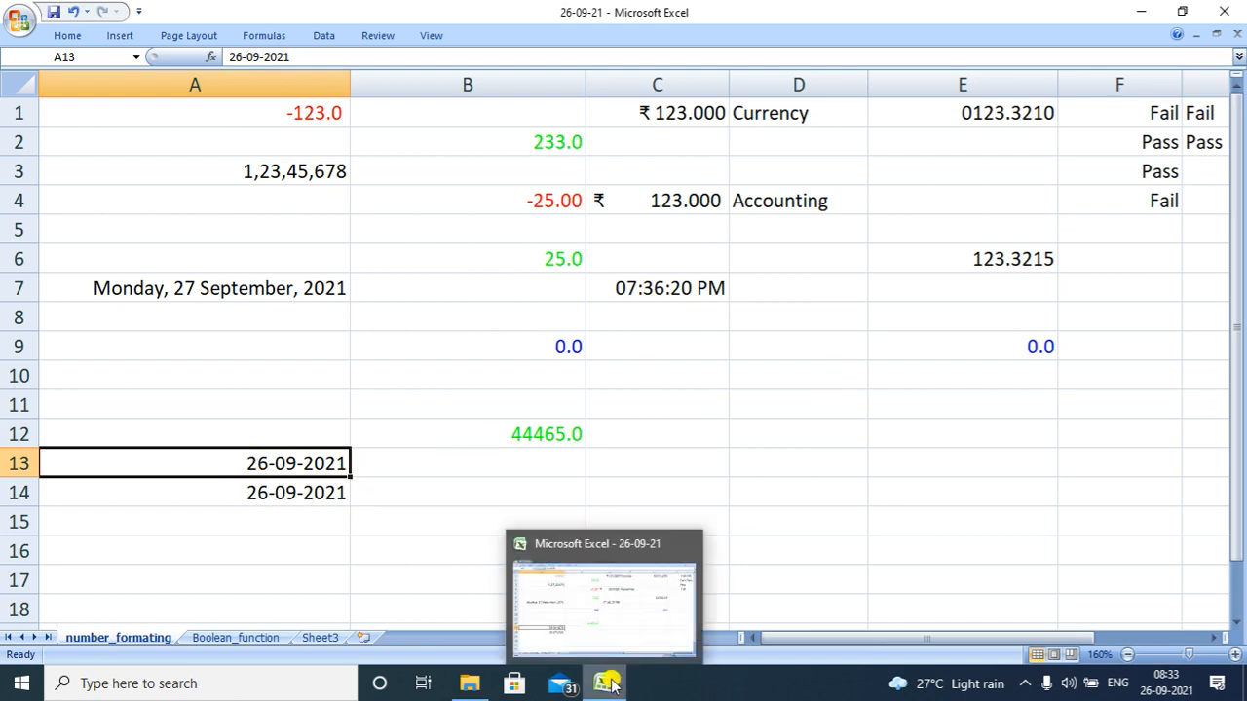
pyautogui.click(213, 639)
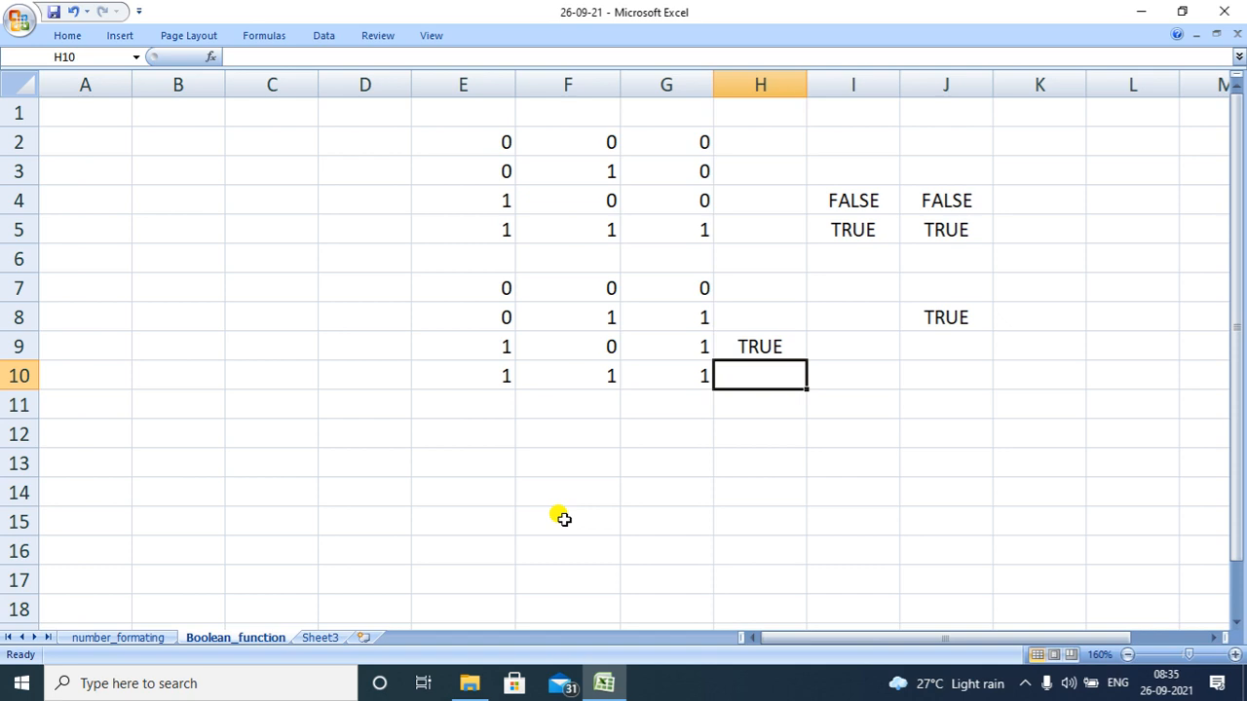
pyautogui.hotkey('ctrl', 'F7')
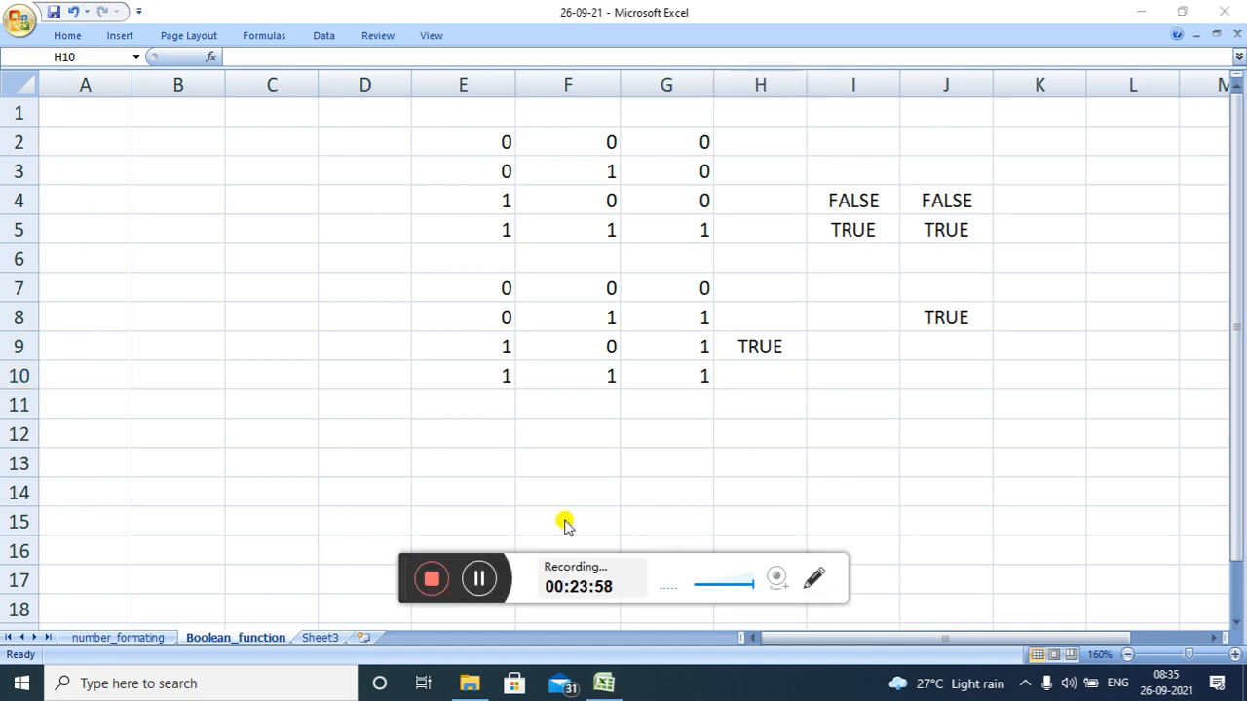